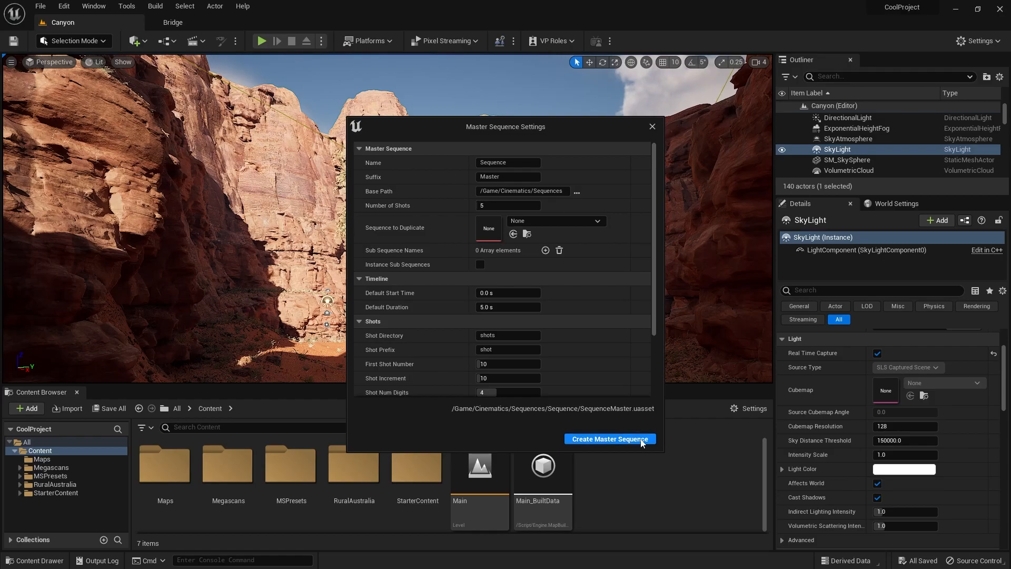
Step: Create the master sequence with 5 shots and a default duration of 5 seconds
{"action": "left_click", "coordinate": [610, 440]}
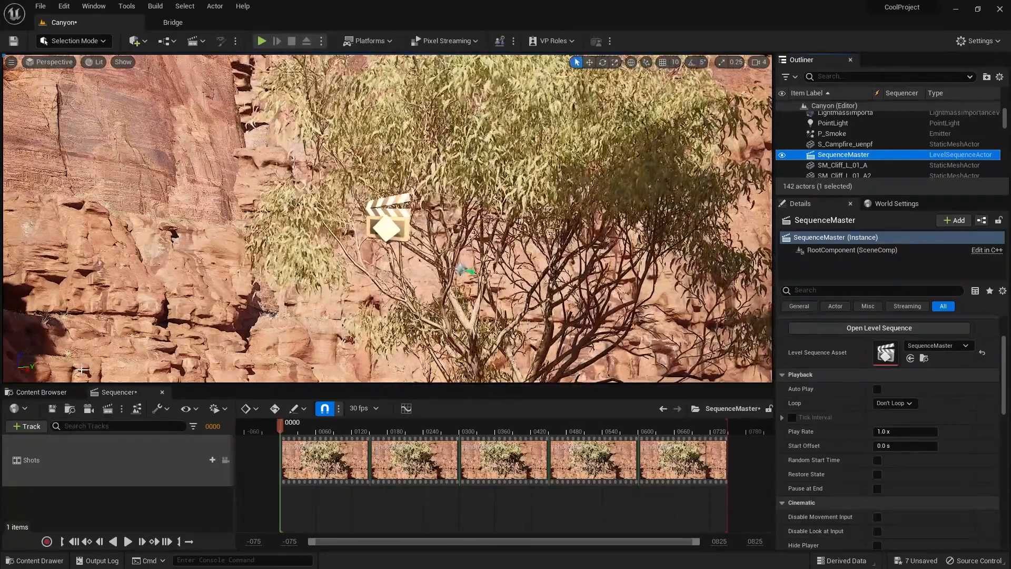
{"action": "left_click_drag", "start_coordinate": [413, 461], "coordinate": [505, 469]}
{"action": "left_click_drag", "start_coordinate": [417, 517], "coordinate": [421, 478]}
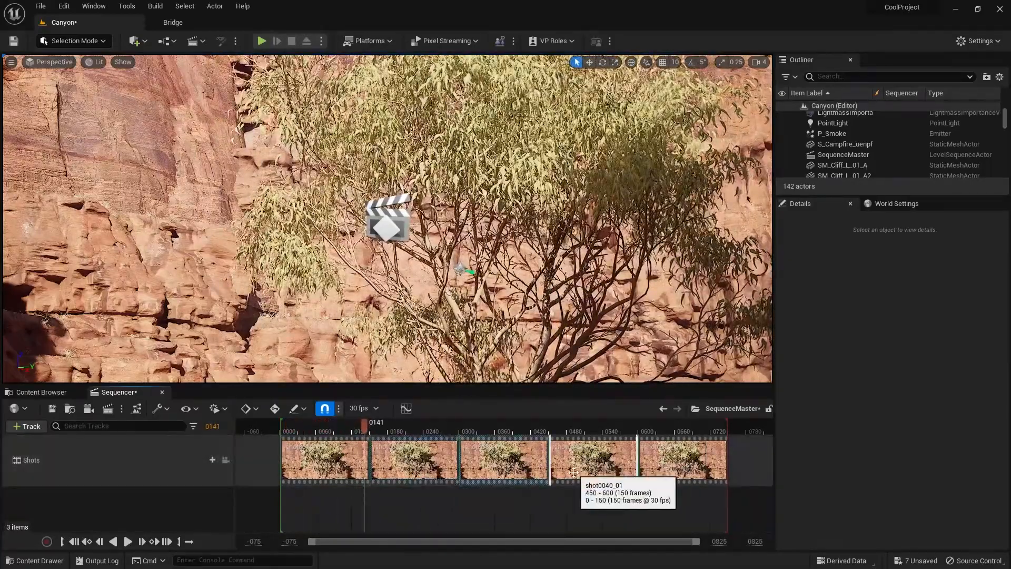
{"action": "left_click", "coordinate": [494, 461]}
{"action": "left_click", "coordinate": [575, 458]}
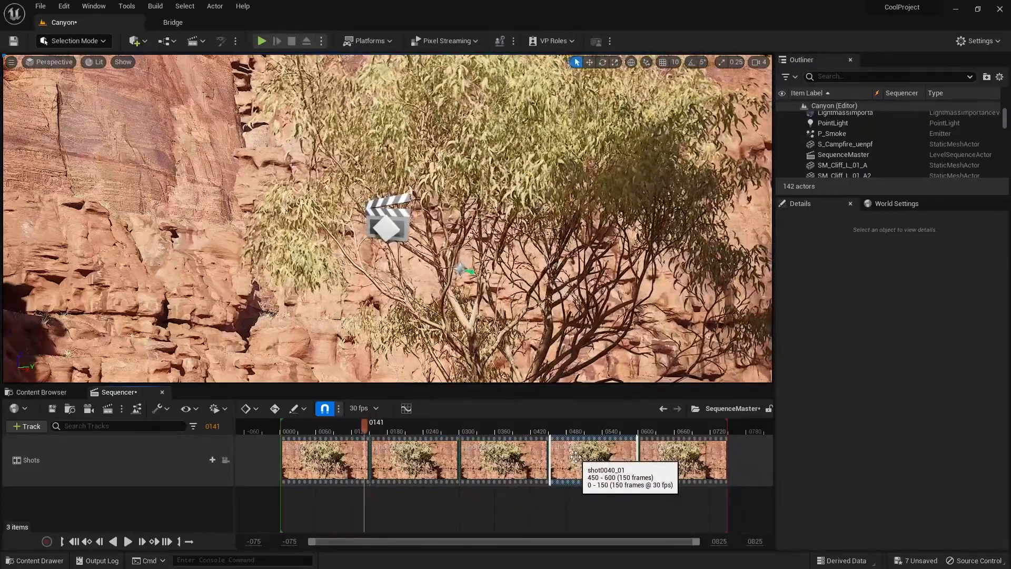
{"action": "key", "text": "ctrl+z"}
{"action": "left_click_drag", "start_coordinate": [536, 521], "coordinate": [670, 449]}
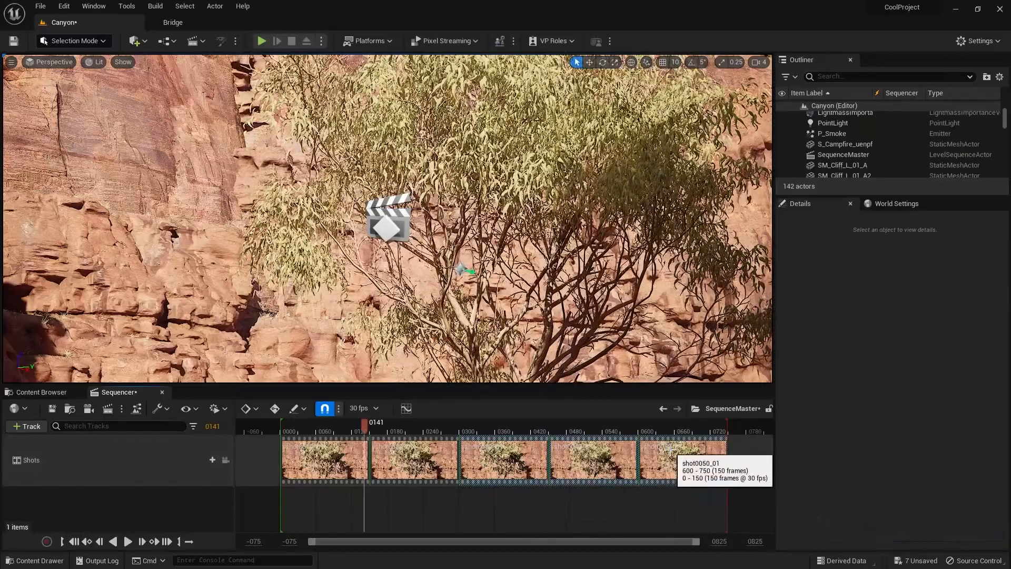
{"action": "key", "text": "Delete"}
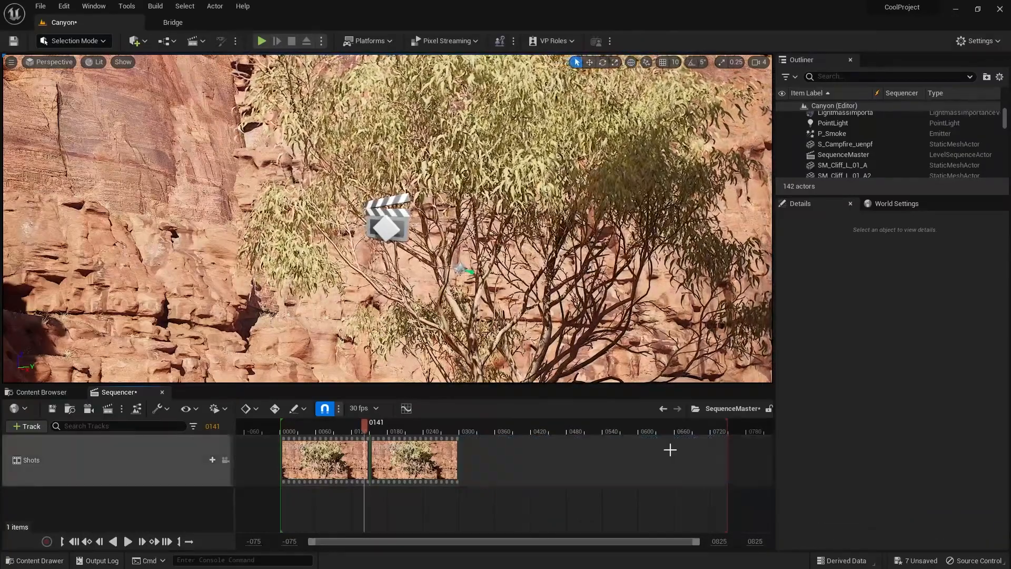
{"action": "key", "text": "ctrl+z"}
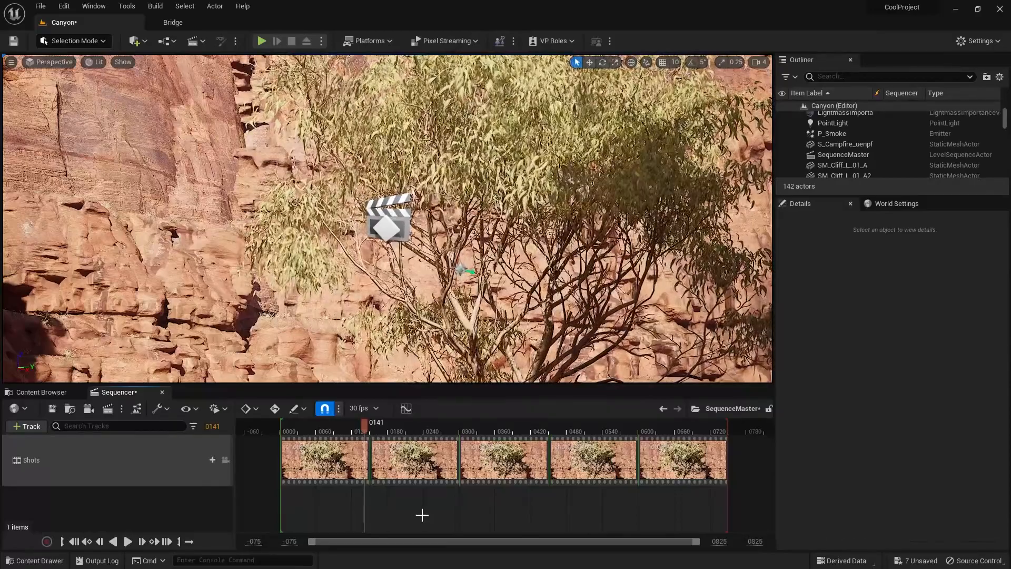
Step: Open the master sequence's first shot and split the viewport into two side-by-side panes
{"action": "double_click", "coordinate": [361, 458]}
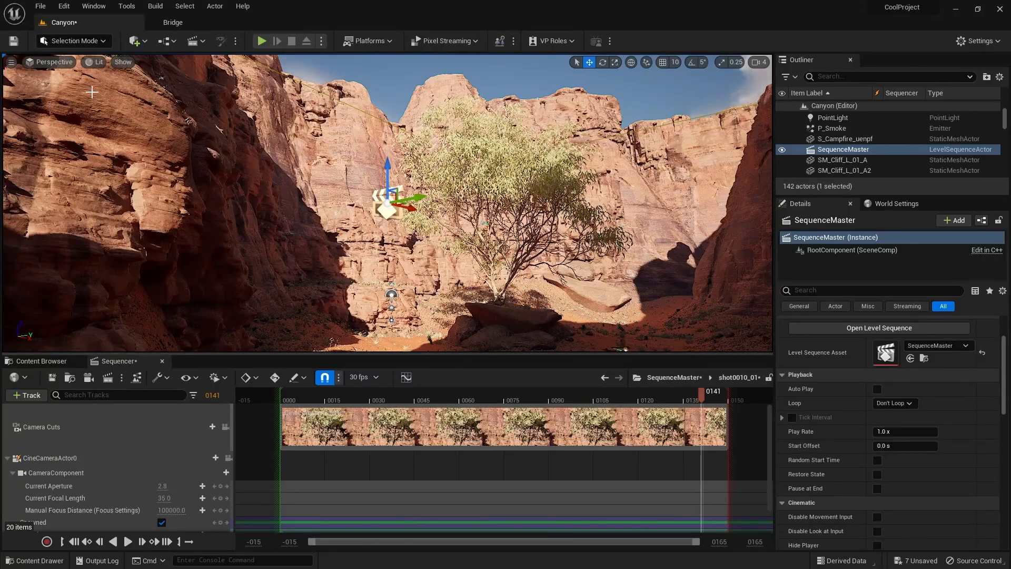
{"action": "left_click", "coordinate": [11, 64]}
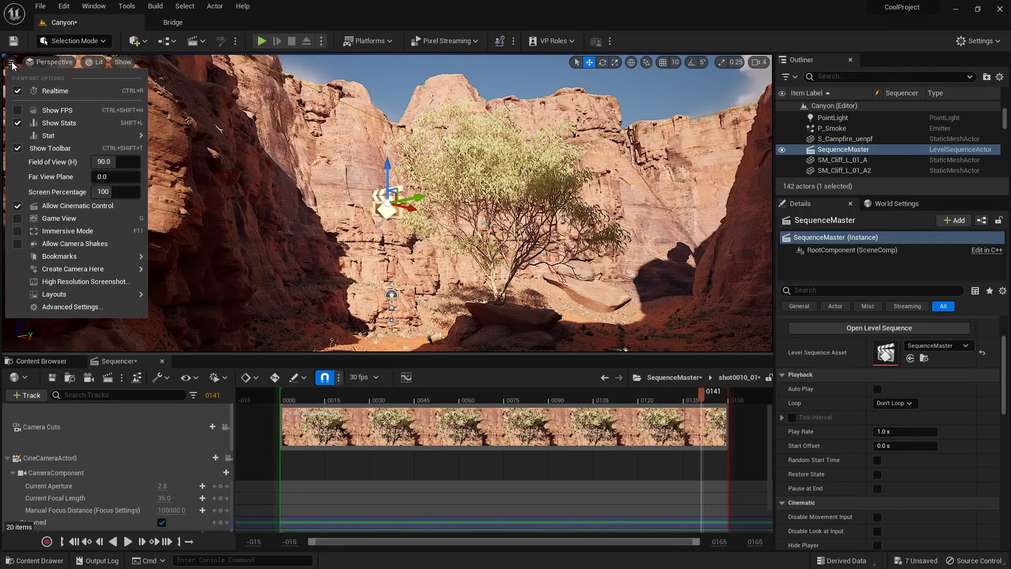
{"action": "mouse_move", "coordinate": [76, 298]}
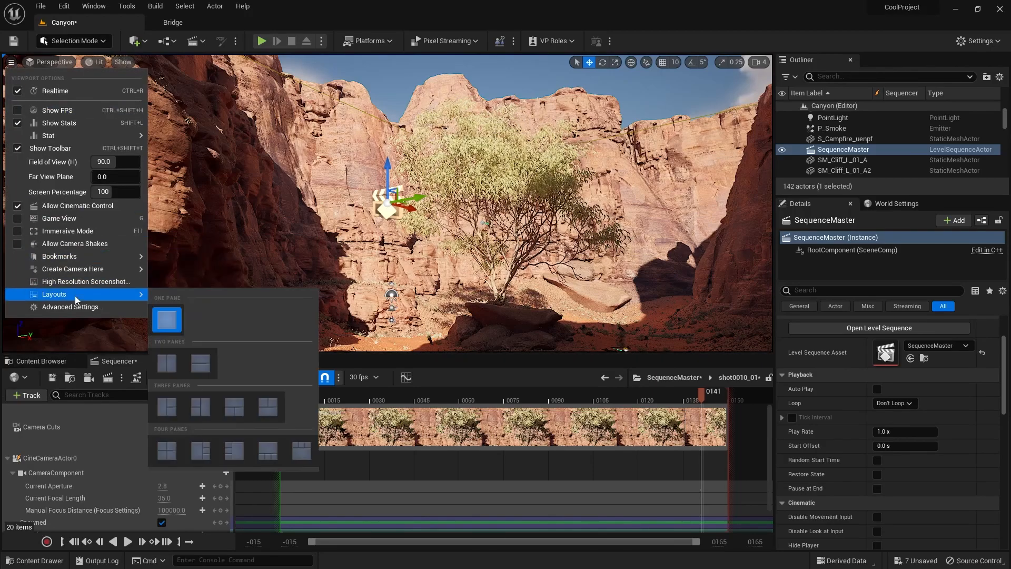
{"action": "left_click", "coordinate": [175, 358]}
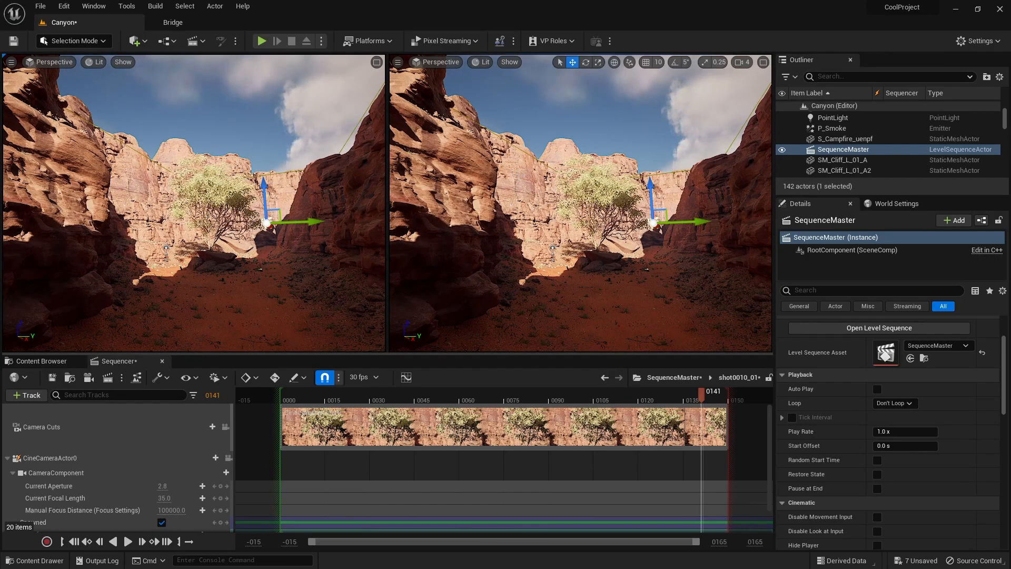
Step: Lock the view to the camera cuts and turn off cinematic control for the first pane so it can be navigated freely
{"action": "left_click", "coordinate": [519, 175]}
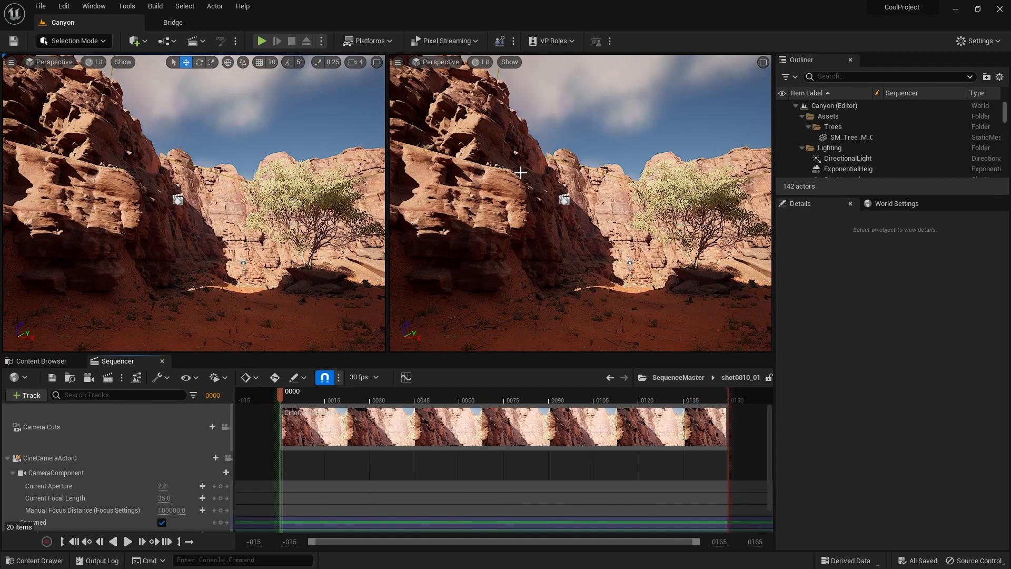
{"action": "left_click", "coordinate": [227, 428]}
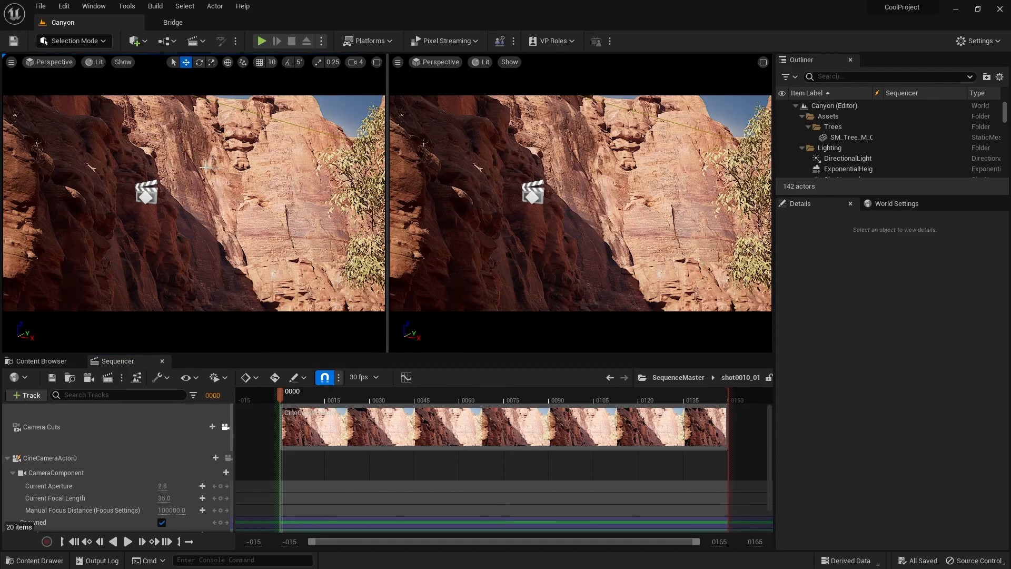
{"action": "left_click", "coordinate": [11, 63]}
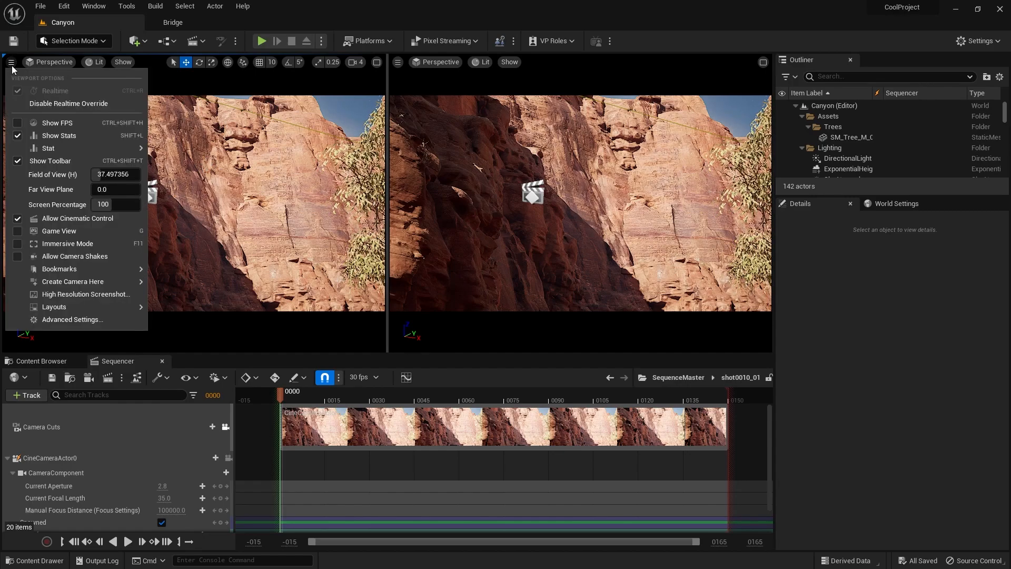
{"action": "left_click", "coordinate": [48, 220]}
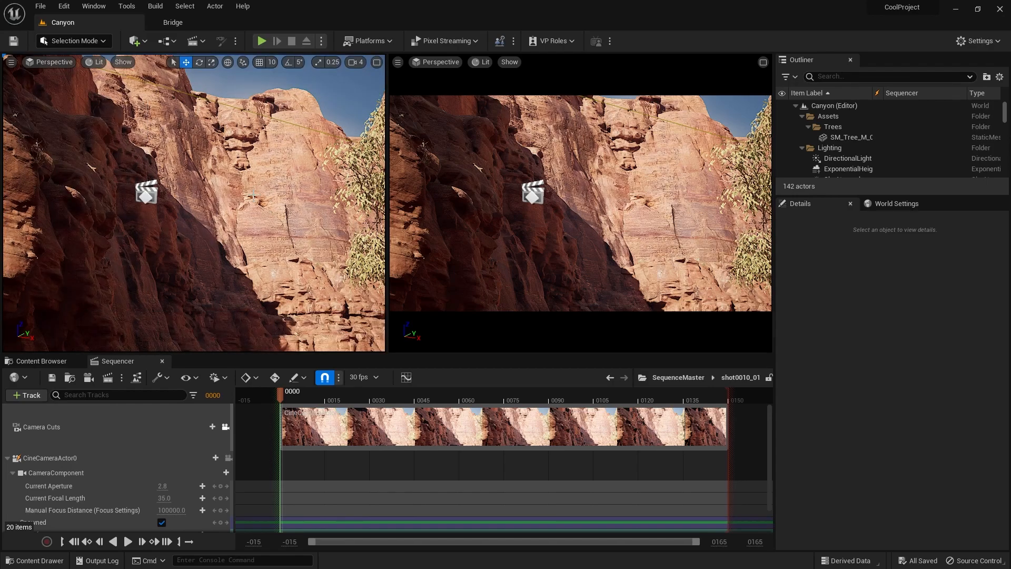
{"action": "right_click_drag", "start_coordinate": [195, 205], "coordinate": [163, 142]}
{"action": "right_click_drag", "start_coordinate": [475, 211], "coordinate": [414, 168]}
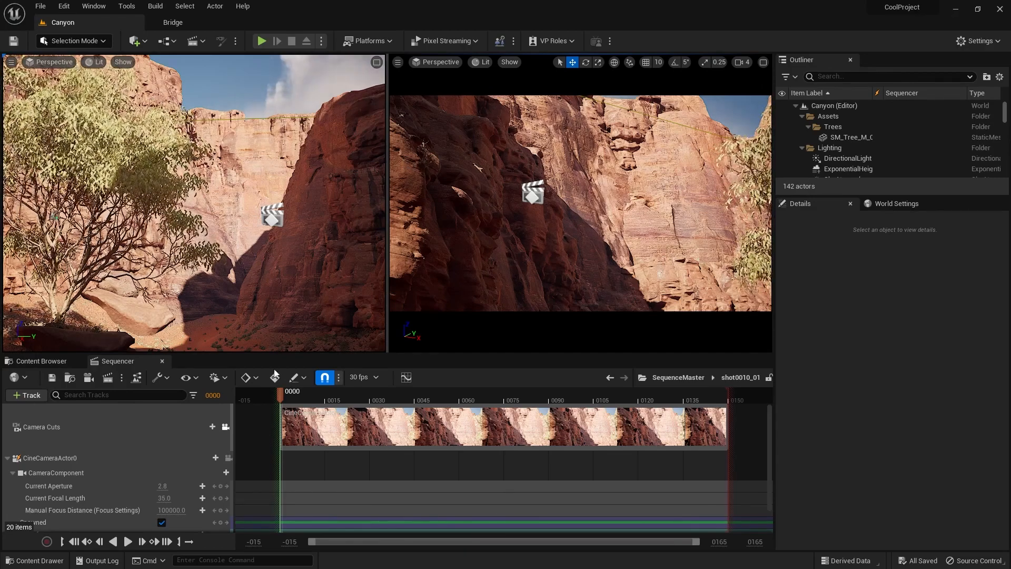
Step: Release the camera-cuts lock and pilot CineCameraActor0 in the second pane to frame the tree against the cliff
{"action": "left_click", "coordinate": [225, 428]}
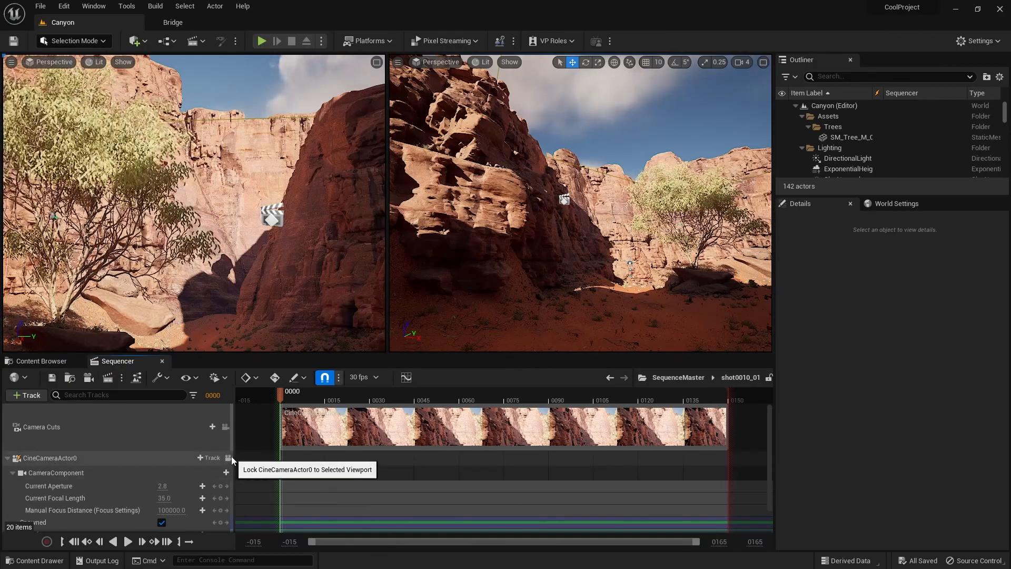
{"action": "left_click", "coordinate": [231, 457]}
{"action": "right_click_drag", "start_coordinate": [530, 234], "coordinate": [580, 237]}
Step: Select CineCameraActor0, focus the free-view pane on it, pilot the camera to another framing and undo the last camera move
{"action": "left_click", "coordinate": [52, 458]}
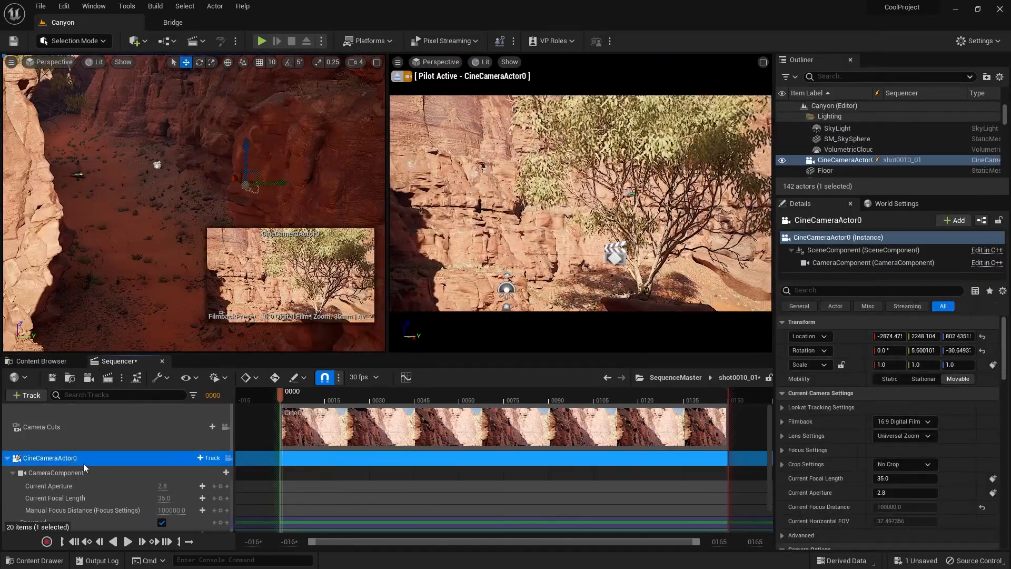
{"action": "right_click_drag", "start_coordinate": [199, 182], "coordinate": [263, 203]}
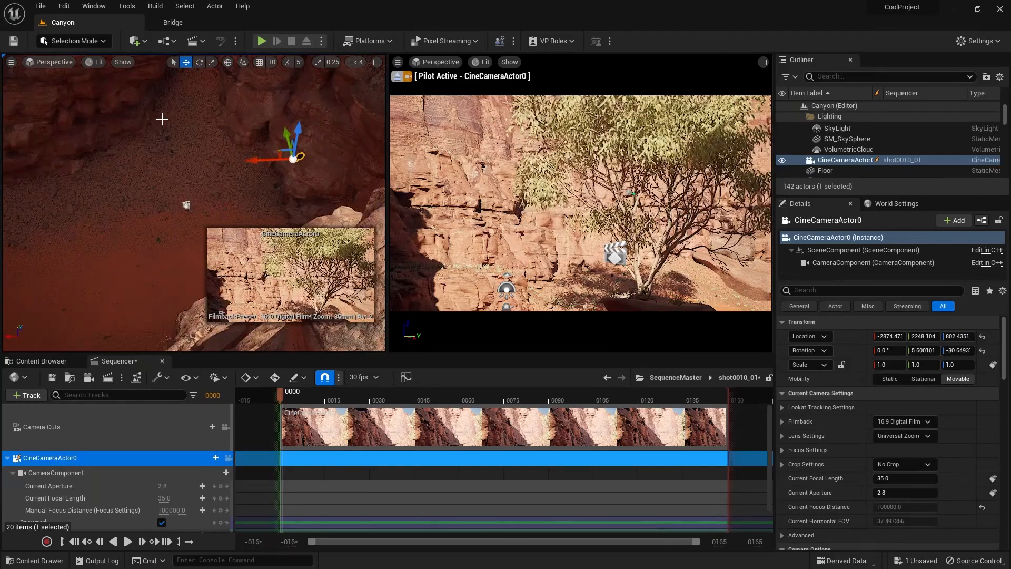
{"action": "key", "text": "f"}
{"action": "scroll", "coordinate": [259, 220], "scroll_direction": "down", "scroll_amount": 4}
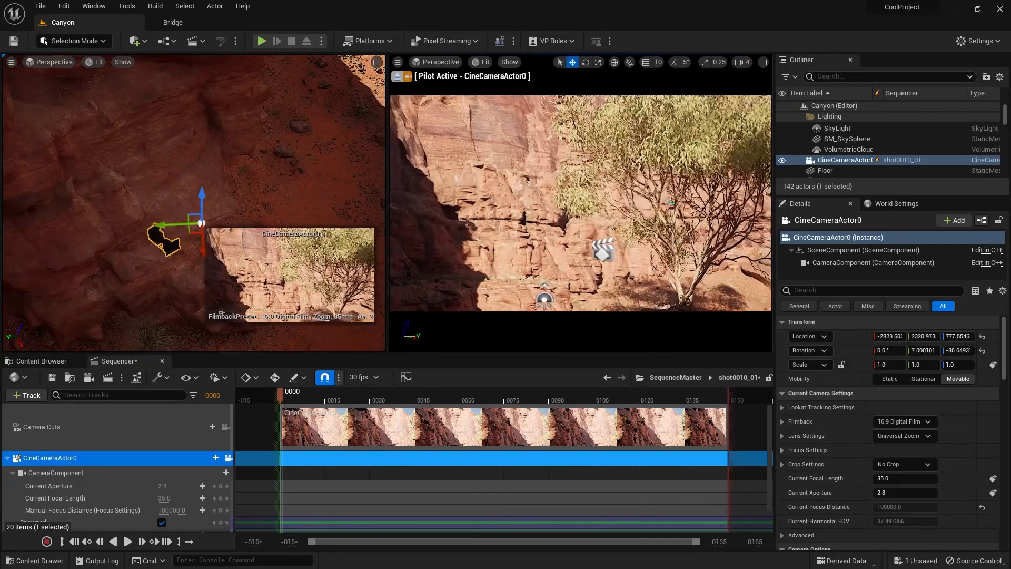
{"action": "right_click_drag", "start_coordinate": [580, 205], "coordinate": [550, 216]}
{"action": "key", "text": "ctrl+z"}
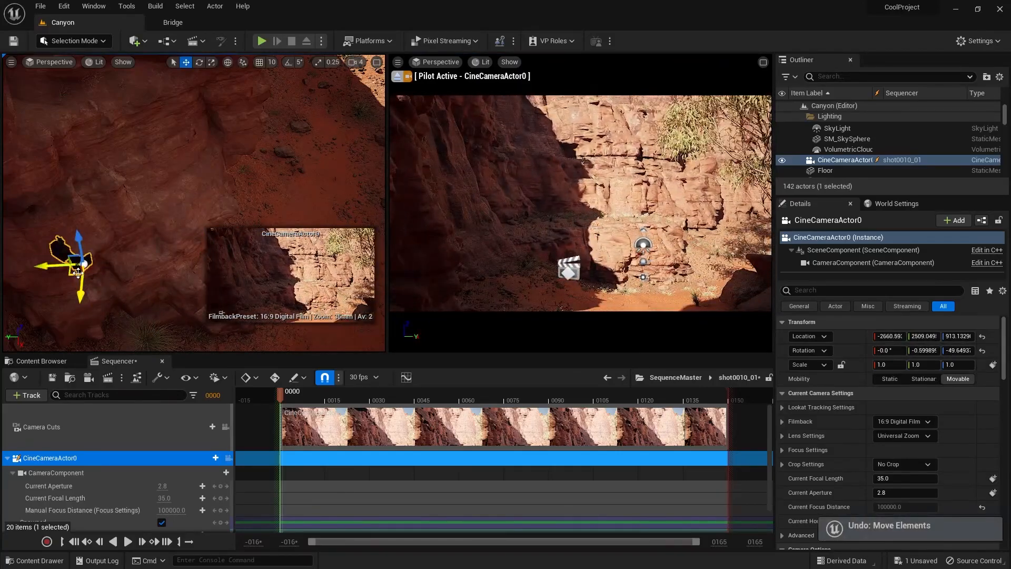
Step: Move and rotate CineCameraActor0 with the transform gizmo, then fine-tune the framing by piloting it so the tree stands beside the shaded cliff
{"action": "left_click_drag", "start_coordinate": [84, 264], "coordinate": [143, 228]}
{"action": "key", "text": "e"}
{"action": "mouse_move", "coordinate": [168, 269]}
{"action": "left_mouse_down"}
{"action": "mouse_move", "coordinate": [154, 284]}
{"action": "mouse_move", "coordinate": [170, 280]}
{"action": "mouse_move", "coordinate": [153, 284]}
{"action": "mouse_move", "coordinate": [165, 278]}
{"action": "mouse_move", "coordinate": [141, 275]}
{"action": "mouse_move", "coordinate": [160, 278]}
{"action": "left_mouse_up"}
{"action": "key", "text": "w"}
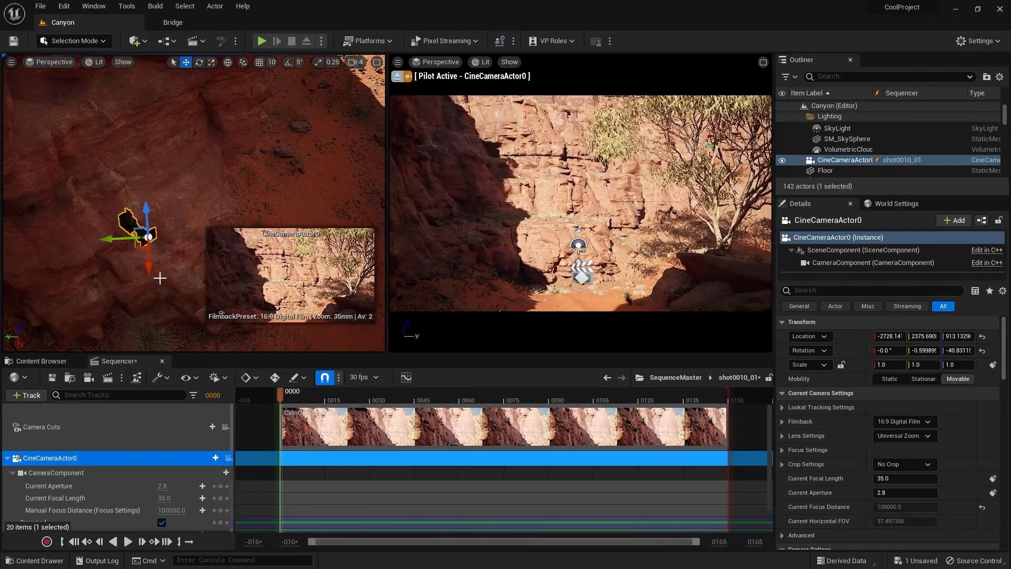
{"action": "left_click_drag", "start_coordinate": [135, 245], "coordinate": [310, 210]}
{"action": "right_click_drag", "start_coordinate": [525, 211], "coordinate": [527, 206]}
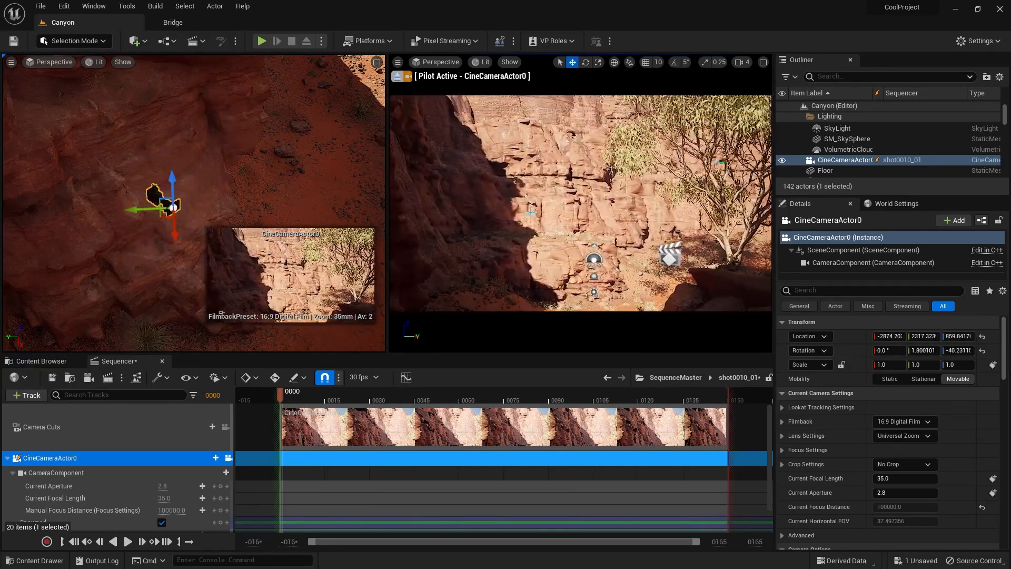
Step: Lock the camera pane to the camera cuts again and preview the shot maximized and in immersive full screen
{"action": "key", "text": "shift+c"}
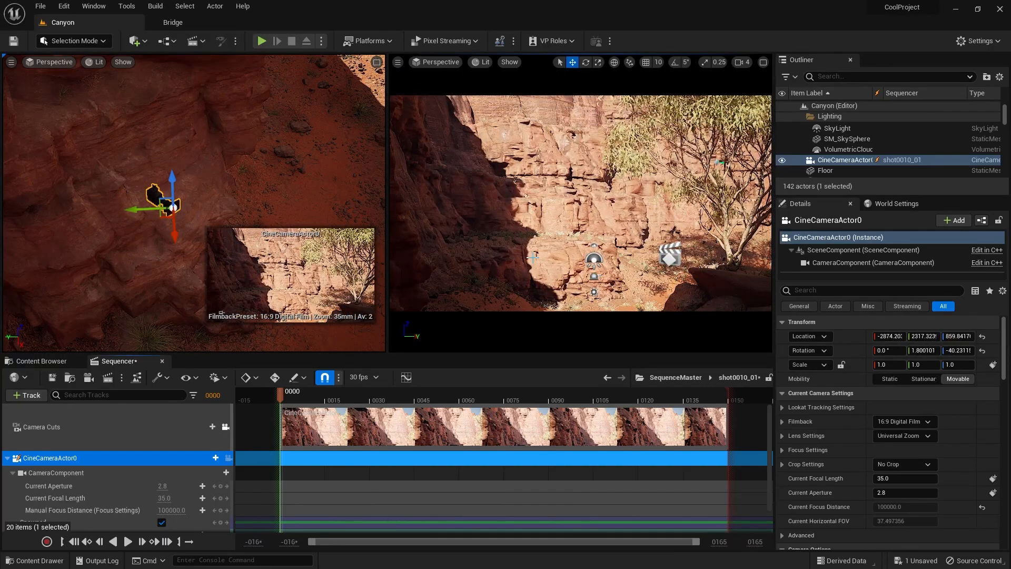
{"action": "left_click", "coordinate": [763, 63]}
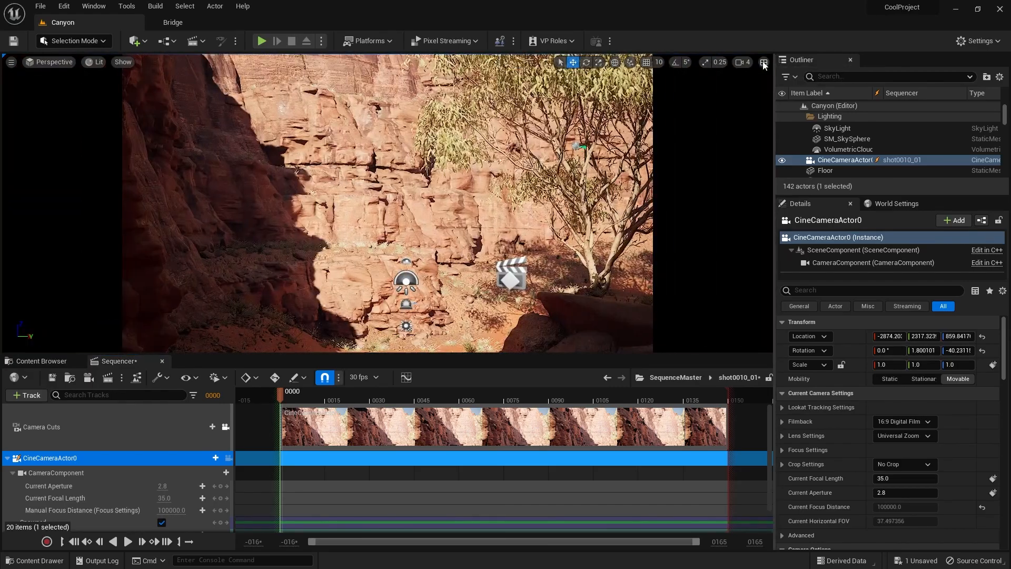
{"action": "left_click", "coordinate": [763, 63]}
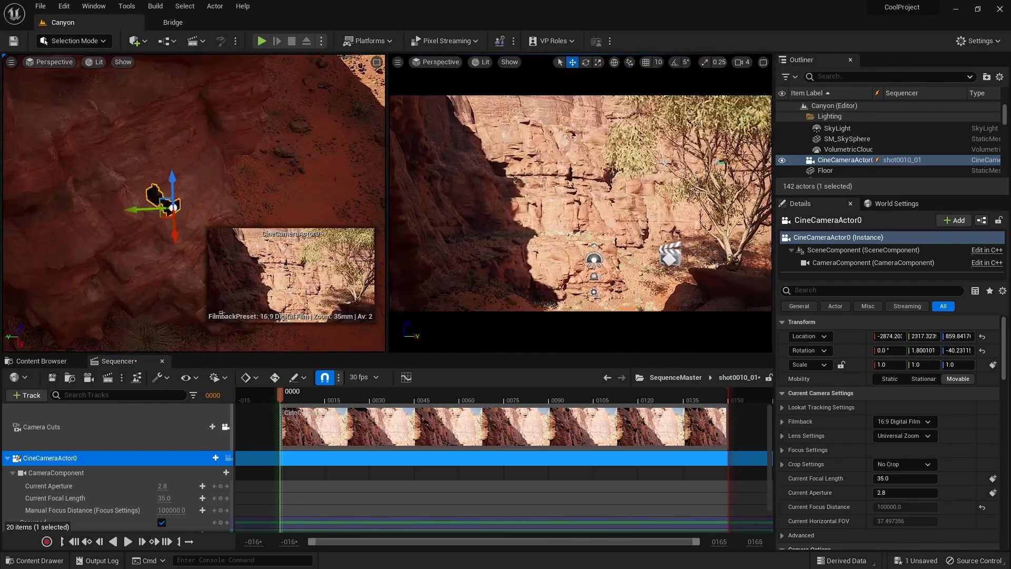
{"action": "key", "text": "F11"}
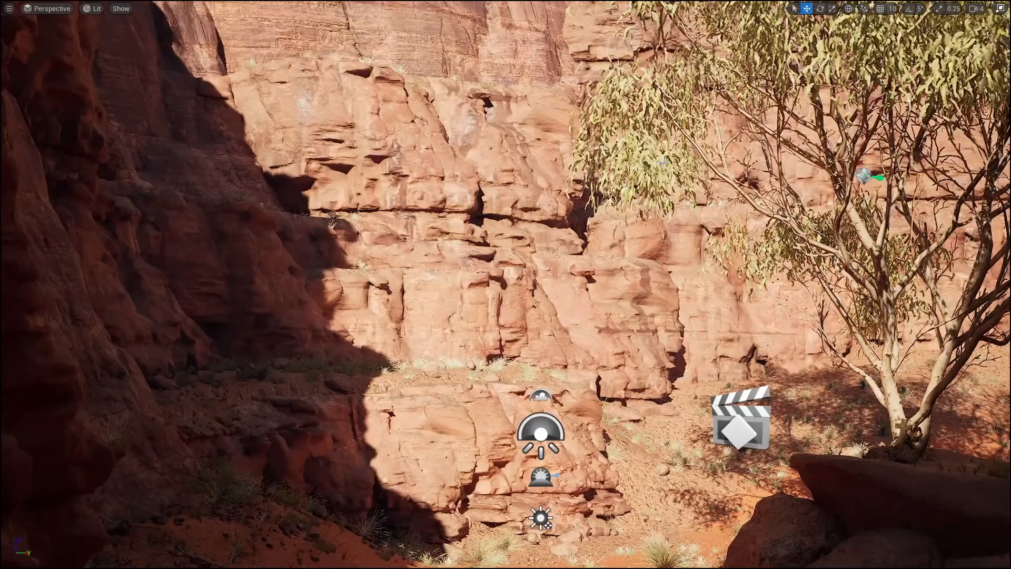
{"action": "key", "text": "F11"}
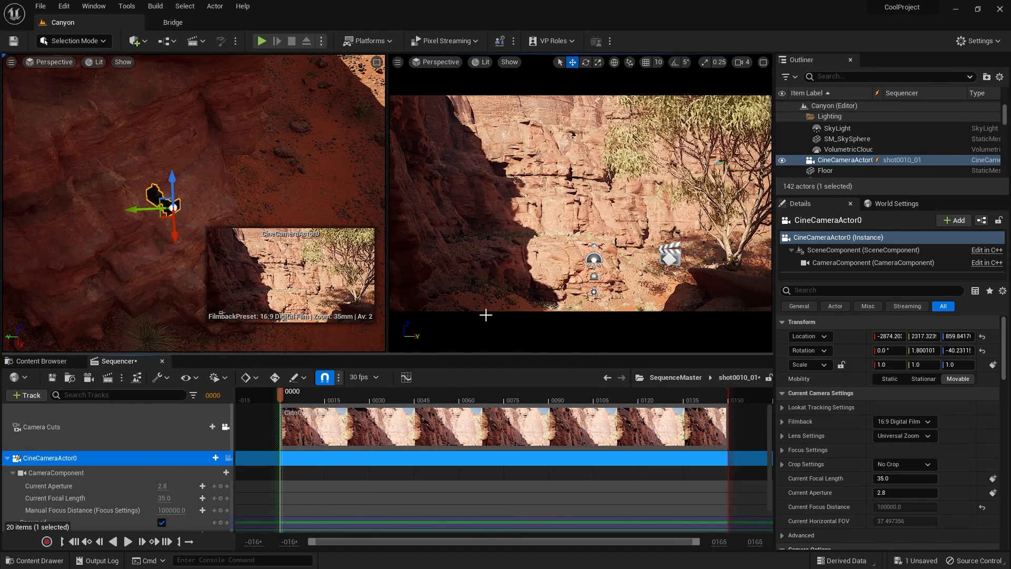
Step: Set the display rate to 24 fps (film) for both the first shot and the master sequence
{"action": "left_click", "coordinate": [365, 378]}
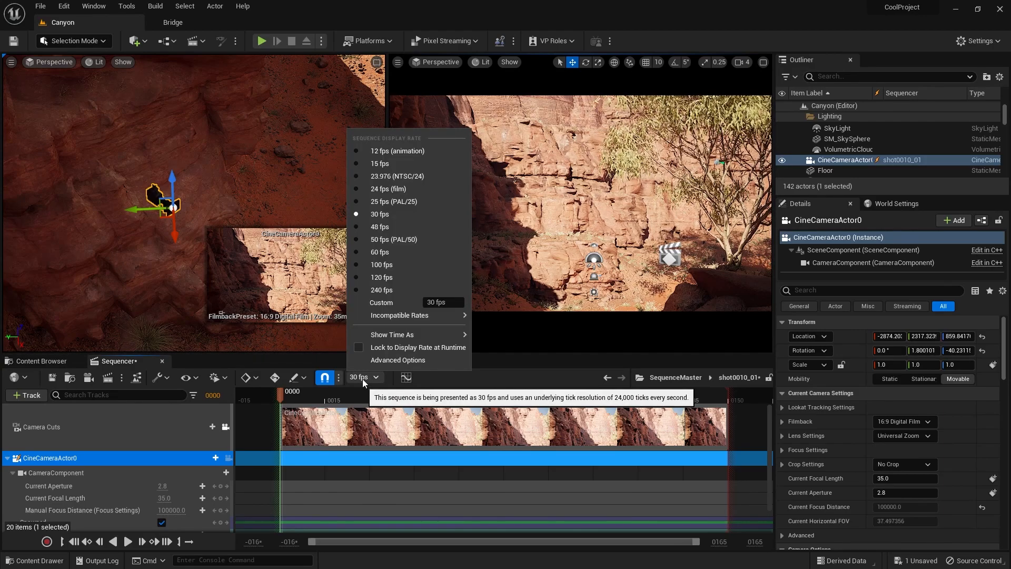
{"action": "left_click", "coordinate": [395, 191]}
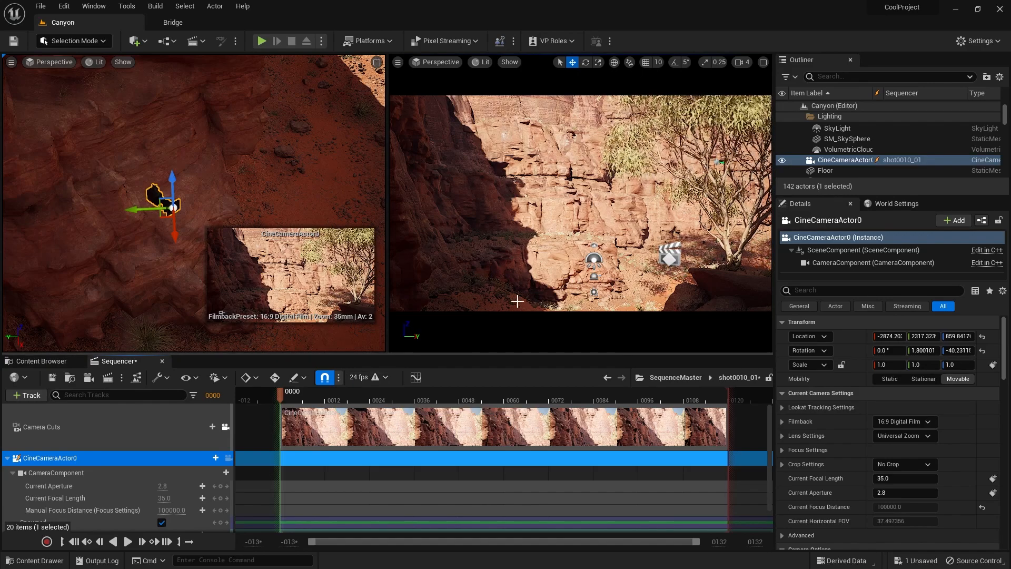
{"action": "left_click", "coordinate": [688, 378]}
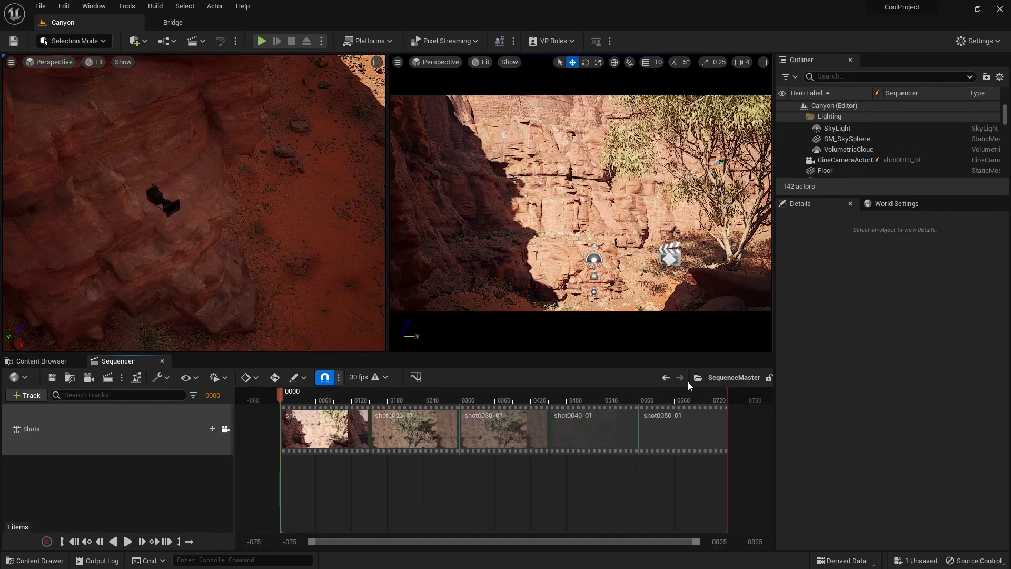
{"action": "left_click", "coordinate": [363, 377]}
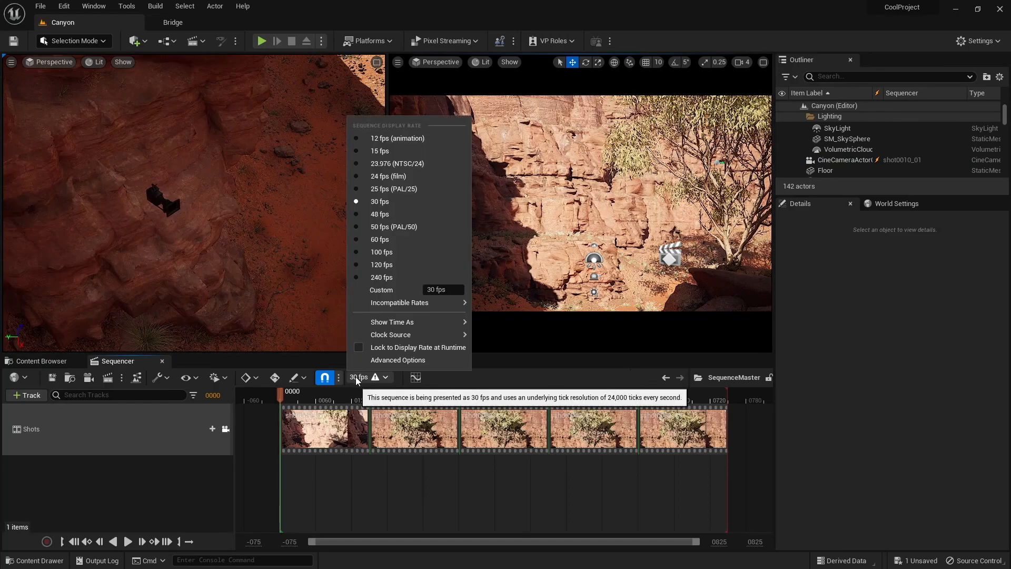
{"action": "left_click", "coordinate": [388, 176]}
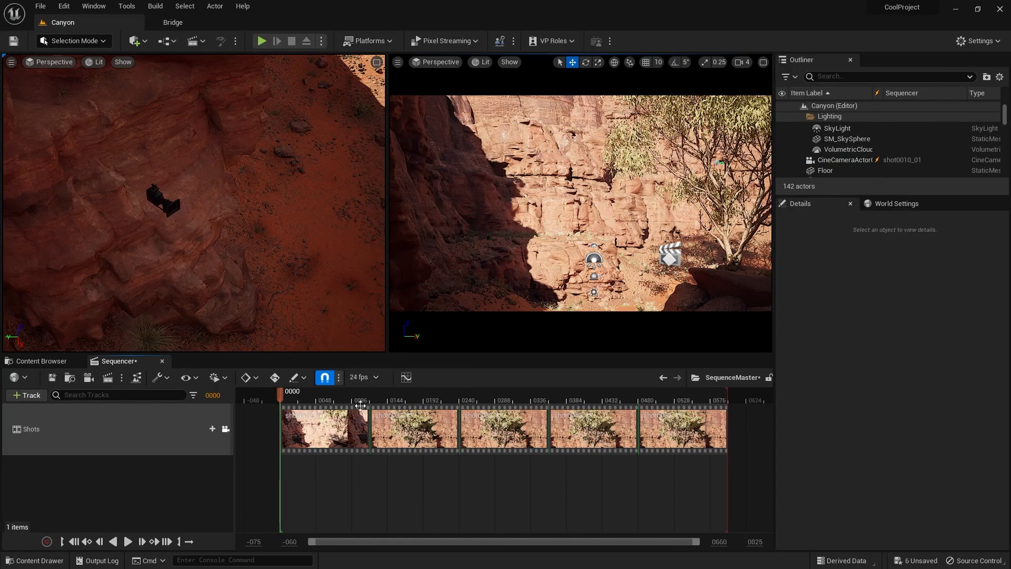
Step: Reopen the first shot, widen its visible timeline range and extend the CineCameraActor0 camera cut to about frame 156
{"action": "double_click", "coordinate": [332, 423]}
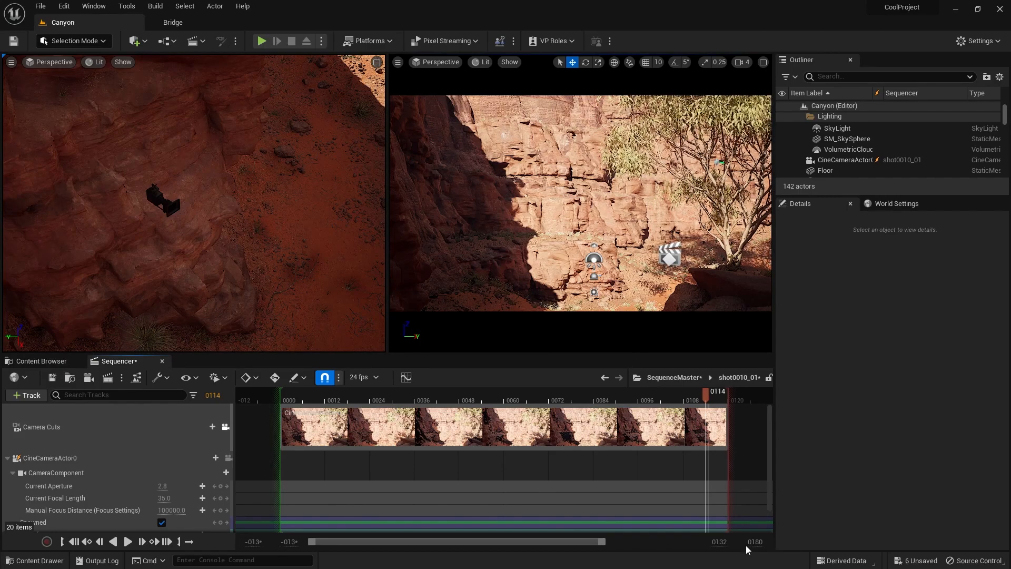
{"action": "left_click_drag", "start_coordinate": [720, 542], "coordinate": [782, 542]}
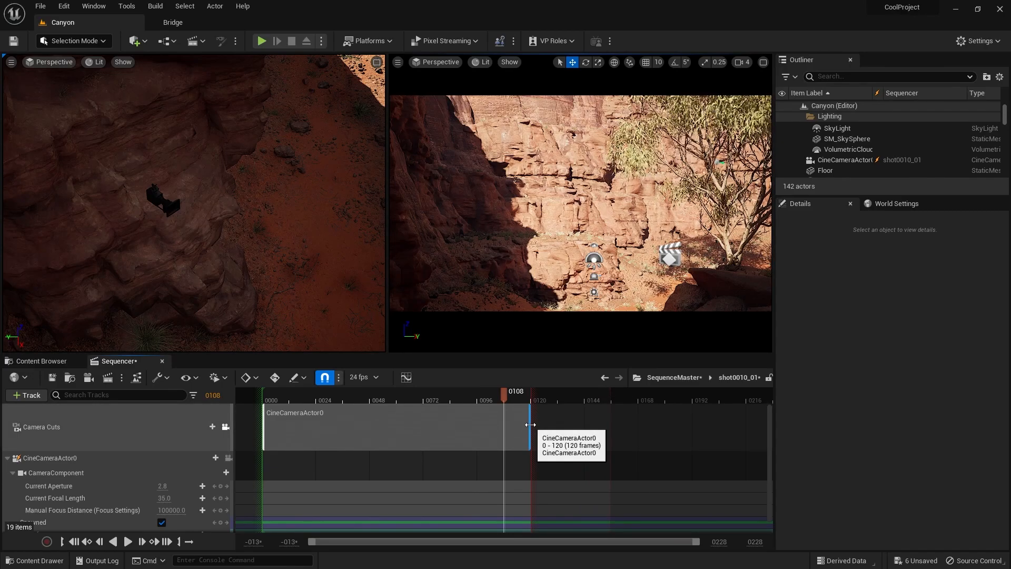
{"action": "left_click_drag", "start_coordinate": [530, 424], "coordinate": [610, 424]}
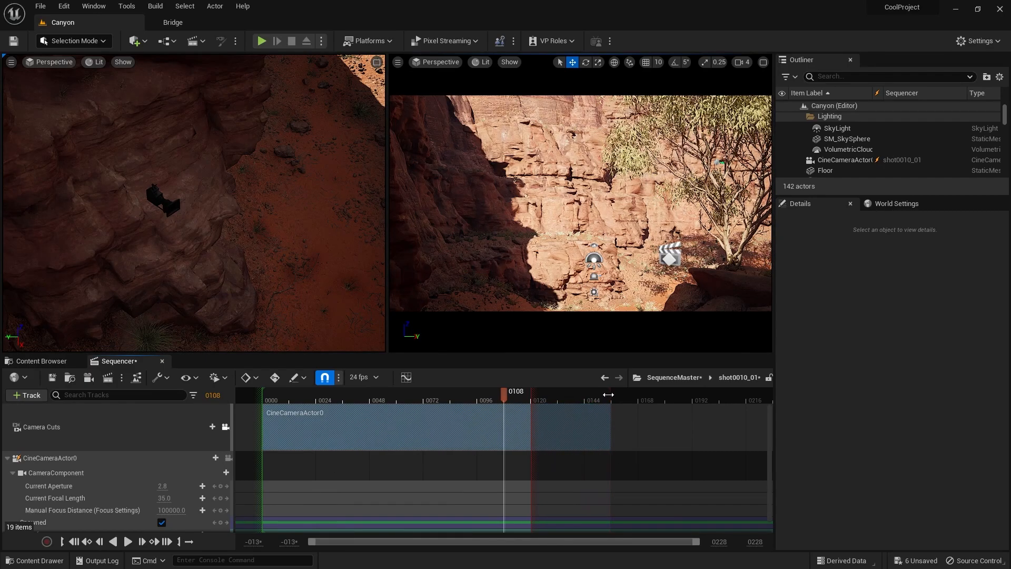
Step: In the master sequence, move shot0020_01 onto a lower row and extend shot0010_01 to about frame 156
{"action": "left_click", "coordinate": [674, 378]}
{"action": "left_click_drag", "start_coordinate": [414, 437], "coordinate": [531, 473]}
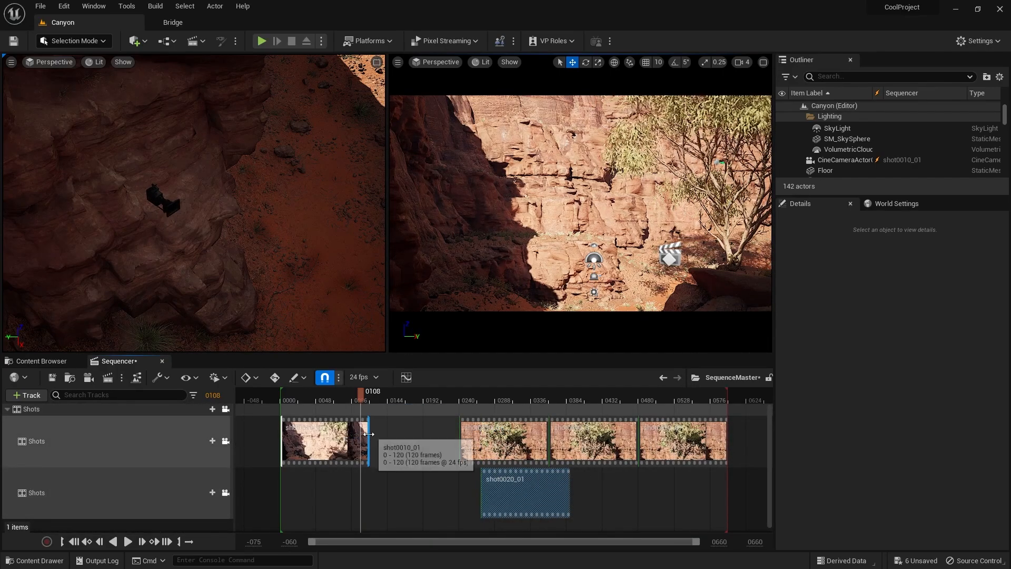
{"action": "left_click_drag", "start_coordinate": [369, 435], "coordinate": [404, 440]}
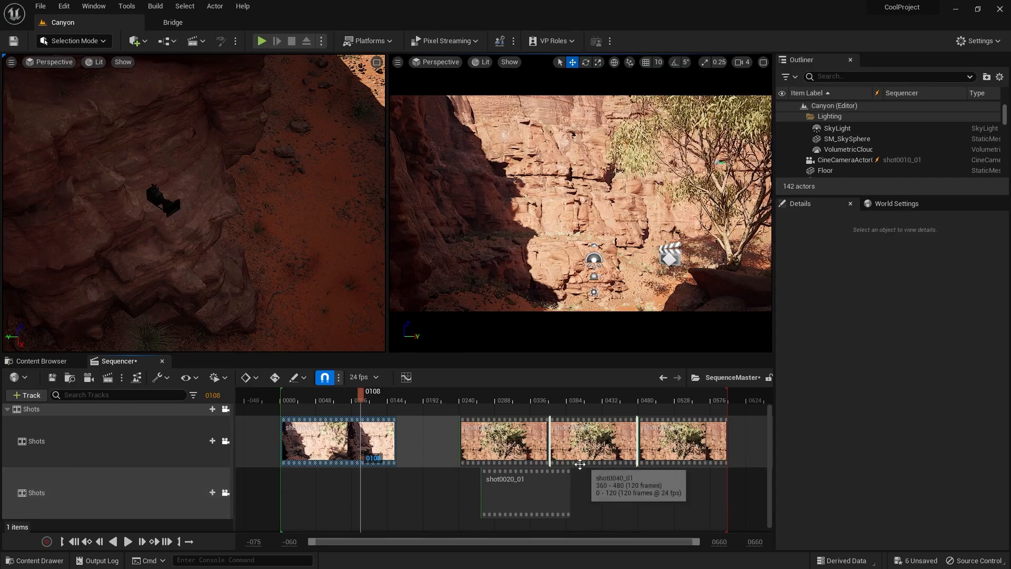
Step: Extend the CineCameraActor0 camera cut inside shot0010_01 to about frame 169, and match the shot's length in the master sequence
{"action": "double_click", "coordinate": [345, 446]}
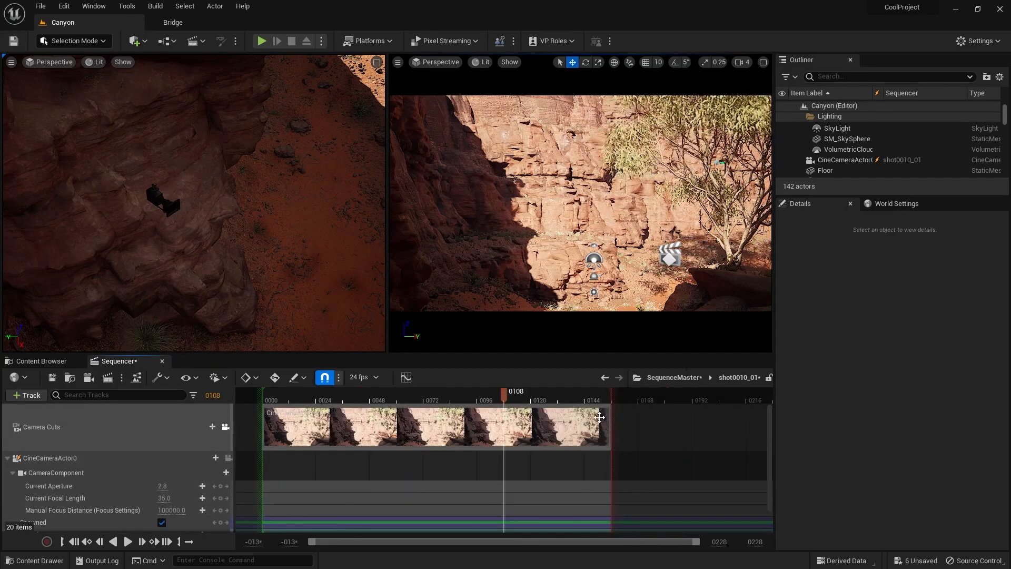
{"action": "left_click_drag", "start_coordinate": [614, 431], "coordinate": [642, 431]}
{"action": "left_click", "coordinate": [672, 381]}
{"action": "mouse_move", "coordinate": [398, 445]}
{"action": "left_mouse_down"}
{"action": "mouse_move", "coordinate": [420, 461]}
{"action": "mouse_move", "coordinate": [405, 466]}
{"action": "mouse_move", "coordinate": [415, 443]}
{"action": "mouse_move", "coordinate": [428, 445]}
{"action": "mouse_move", "coordinate": [417, 447]}
{"action": "left_mouse_up"}
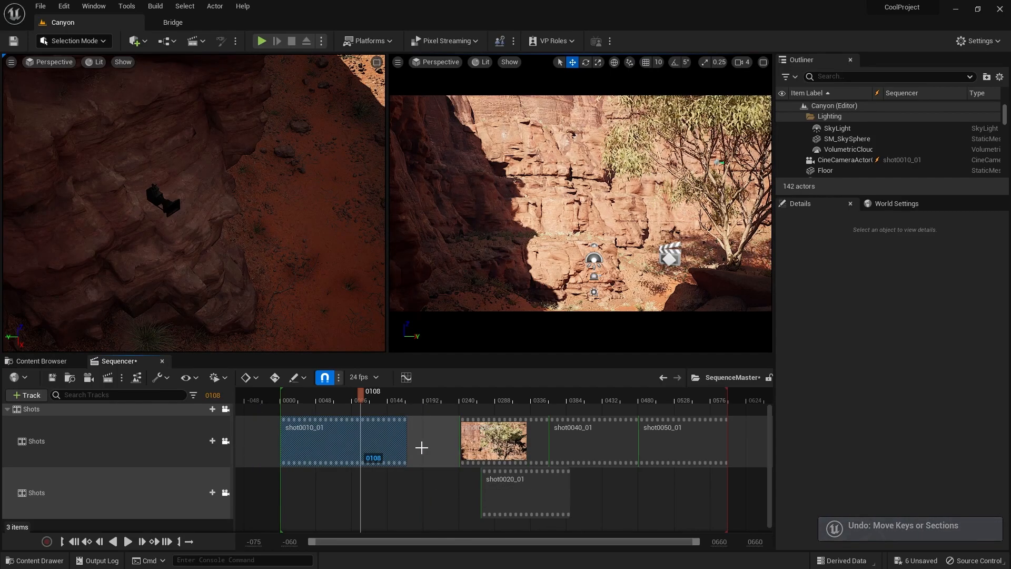
{"action": "left_click", "coordinate": [427, 447]}
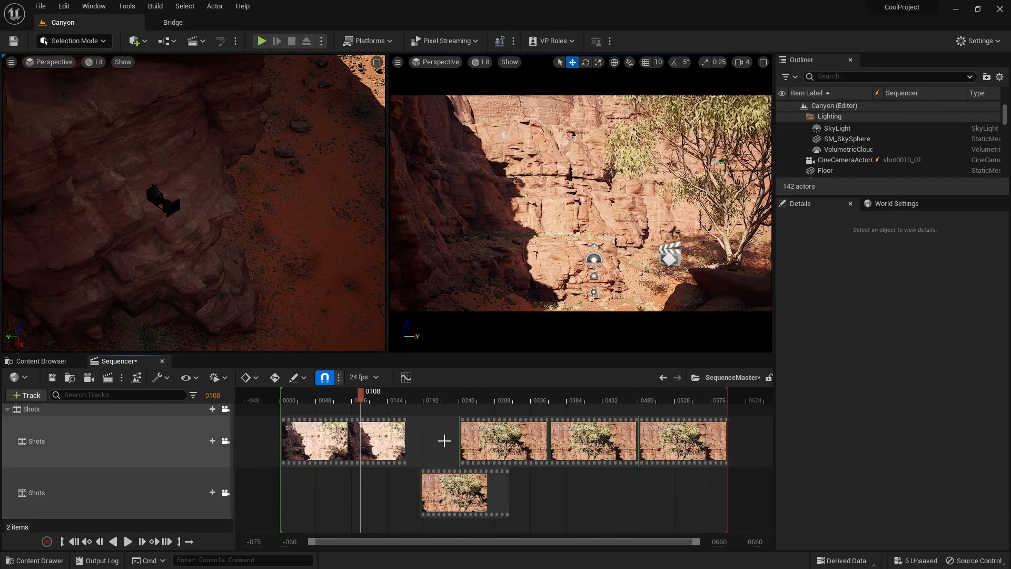
{"action": "right_click", "coordinate": [382, 442]}
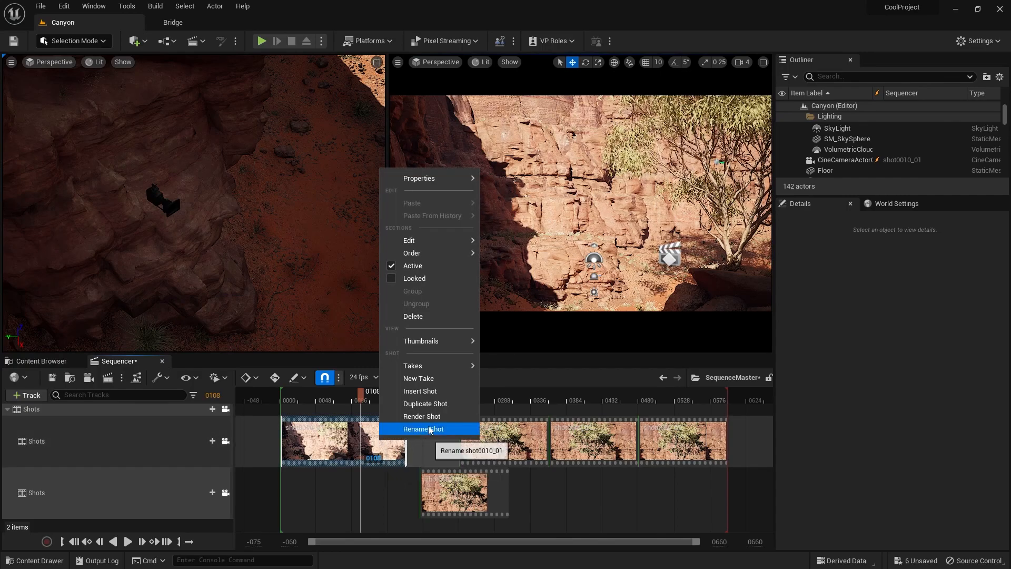
{"action": "left_click", "coordinate": [436, 449]}
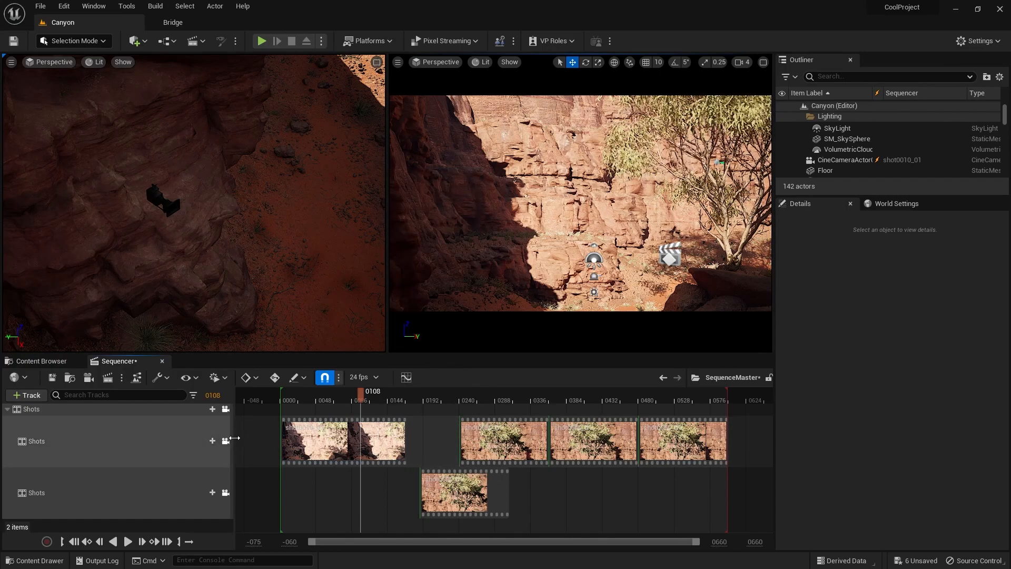
{"action": "left_click", "coordinate": [207, 410]}
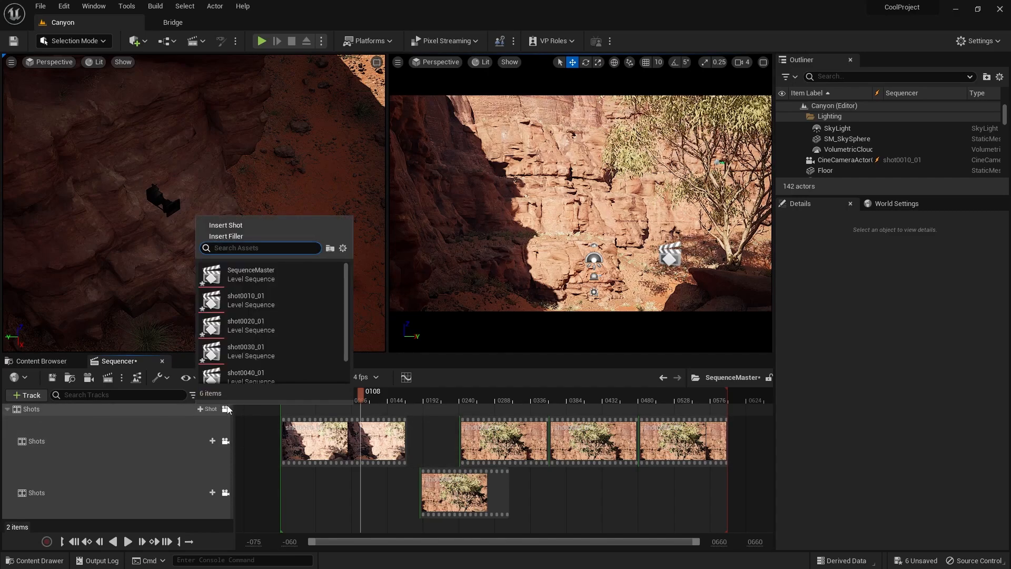
{"action": "scroll", "coordinate": [289, 296], "scroll_direction": "down", "scroll_amount": 2}
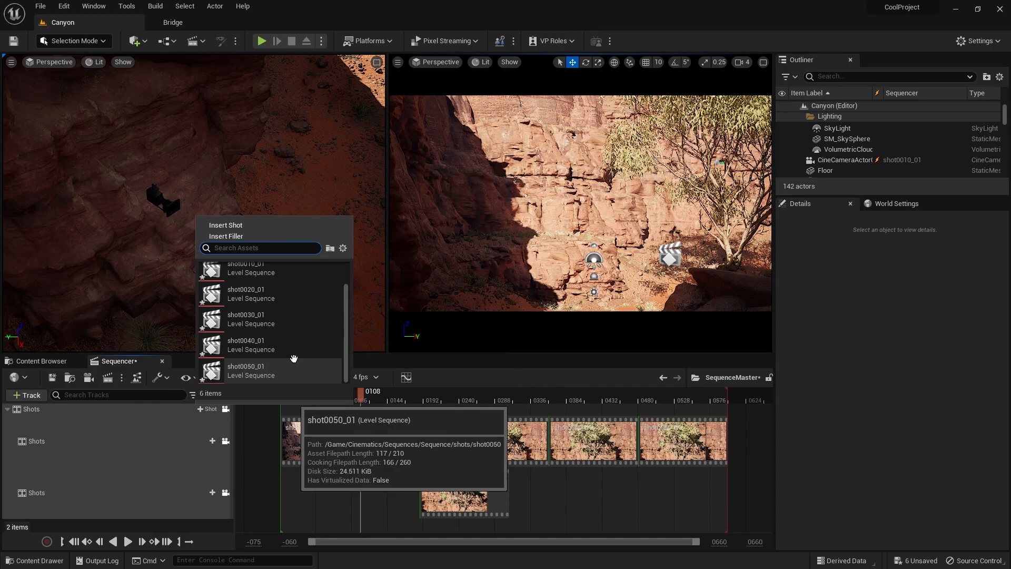
{"action": "scroll", "coordinate": [294, 359], "scroll_direction": "up", "scroll_amount": 2}
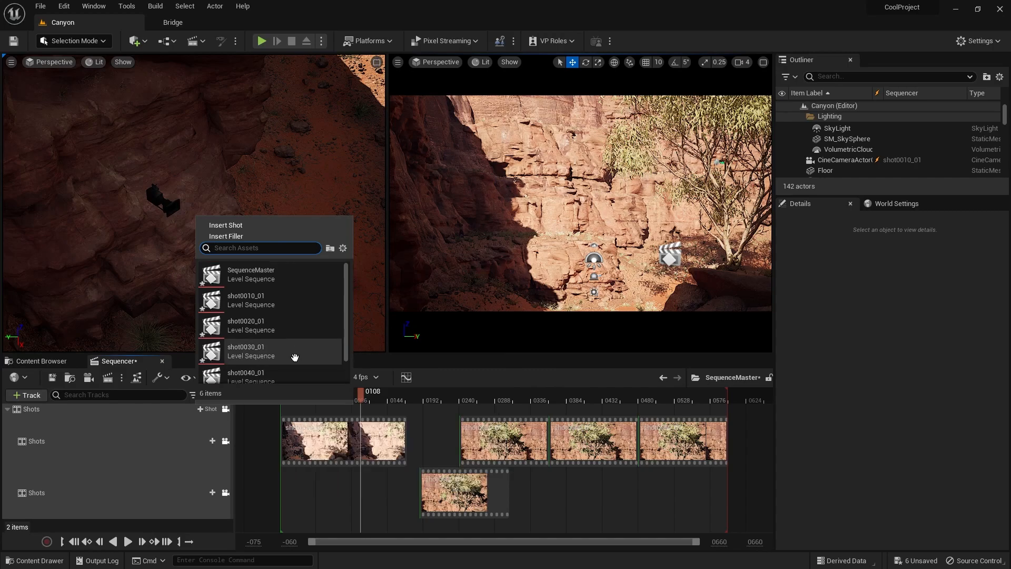
{"action": "left_click", "coordinate": [243, 228]}
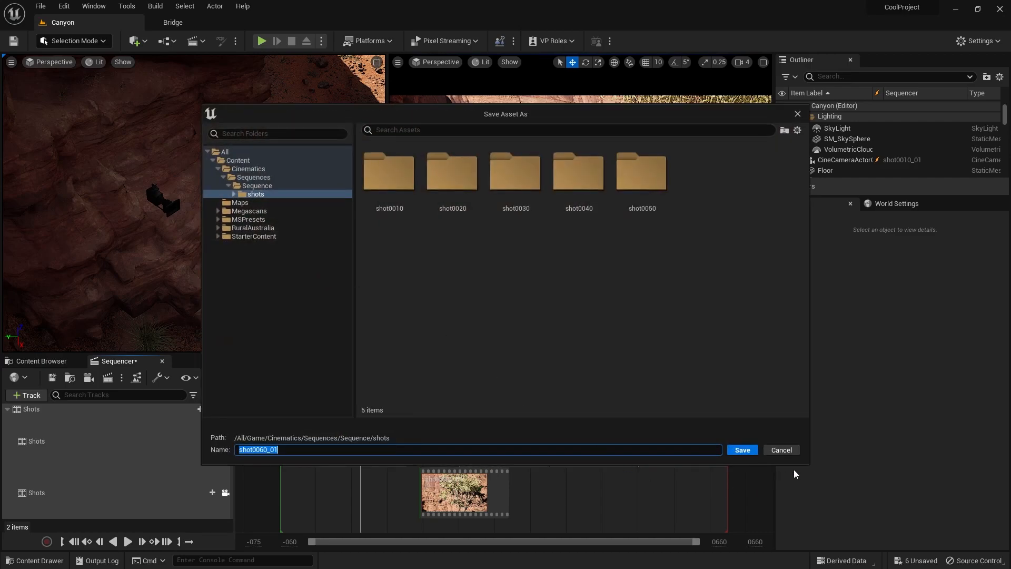
{"action": "left_click", "coordinate": [796, 450]}
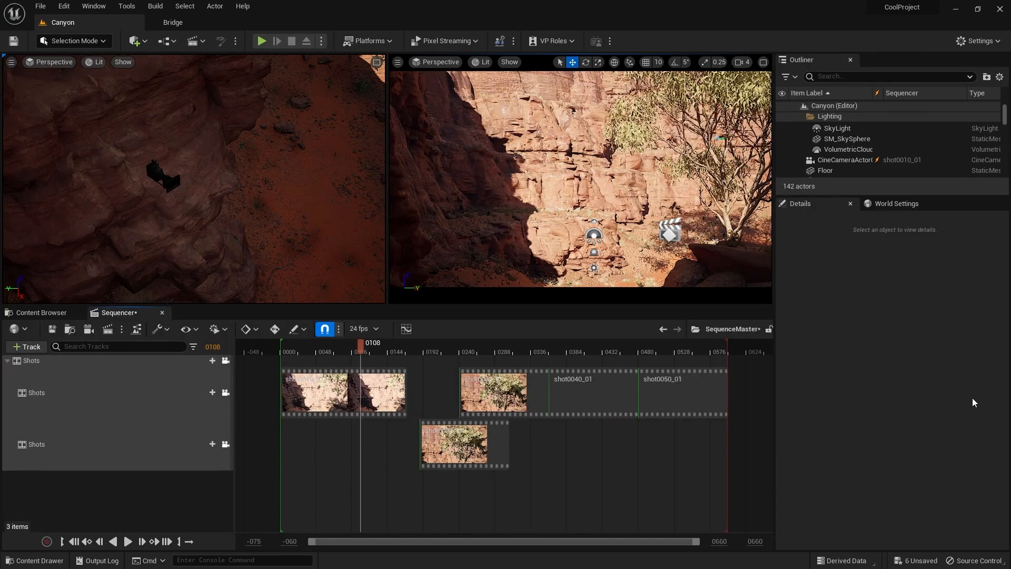
Step: Reopen shot0010_01, pilot CineCameraActor0 towards the base of the tree for a close framing, and enlarge the maximized camera view
{"action": "double_click", "coordinate": [324, 394]}
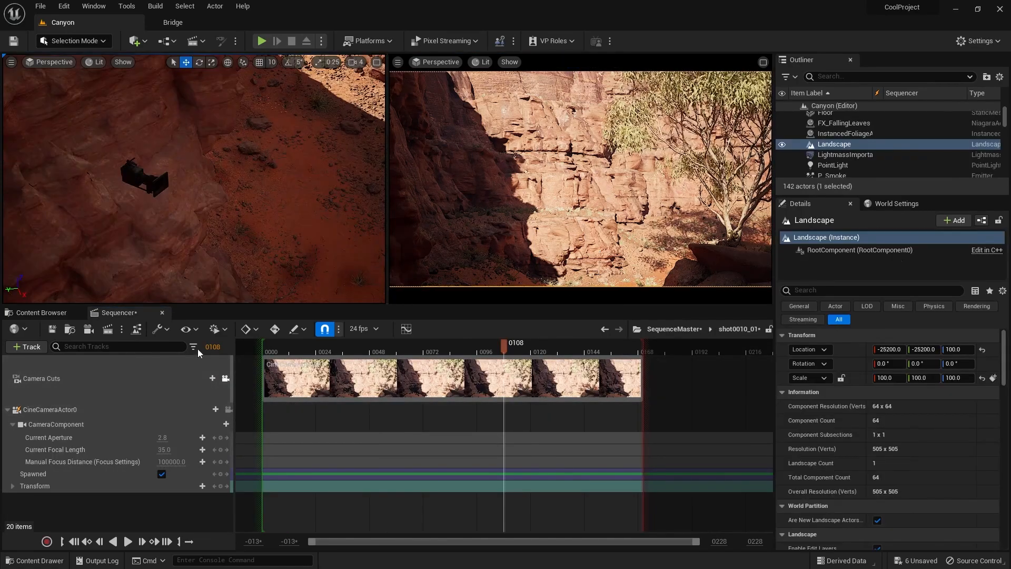
{"action": "left_click", "coordinate": [228, 409]}
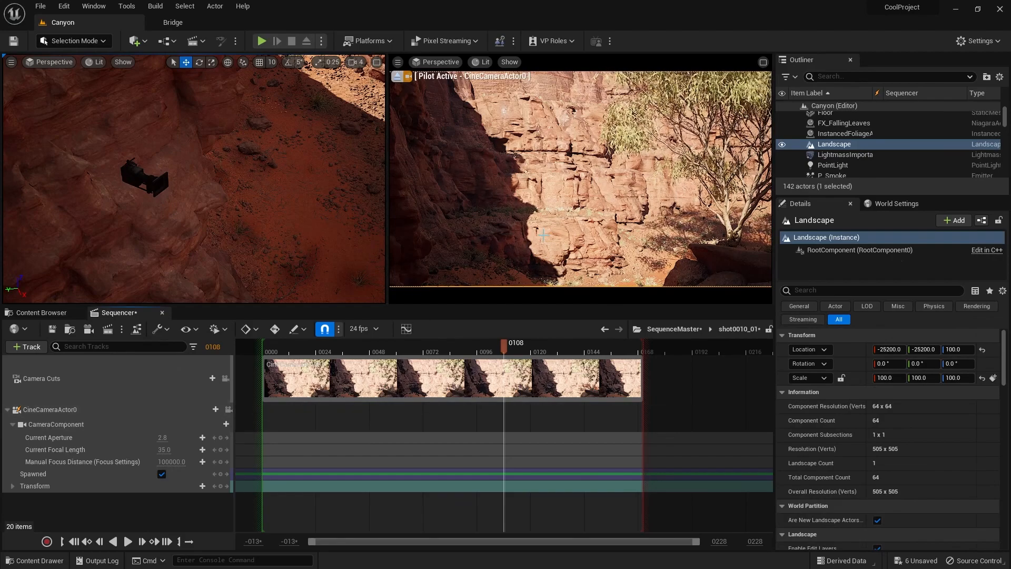
{"action": "key", "text": "w"}
{"action": "right_click_drag", "start_coordinate": [581, 179], "coordinate": [608, 195]}
{"action": "key", "text": "w"}
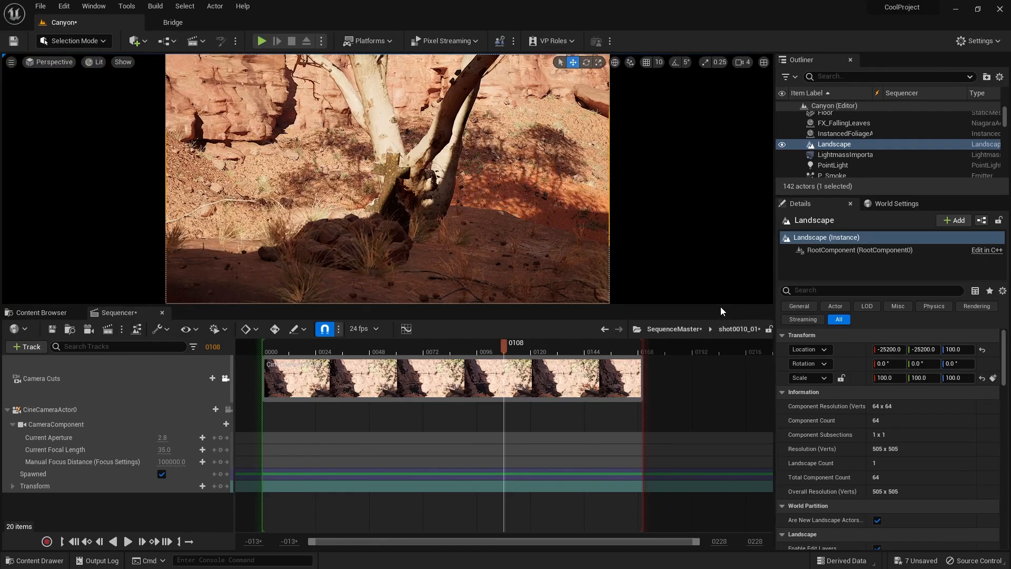
{"action": "left_click_drag", "start_coordinate": [722, 304], "coordinate": [719, 324]}
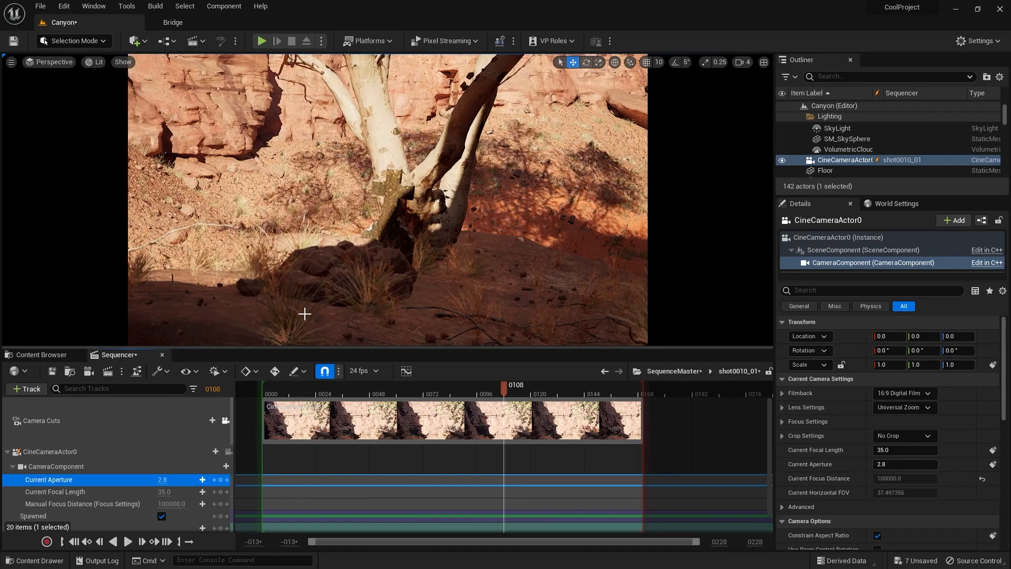
Step: Try a Current Aperture of about 23.3 on the camera, and set it to 1.0 for a shallow depth of field
{"action": "left_click_drag", "start_coordinate": [162, 480], "coordinate": [248, 480]}
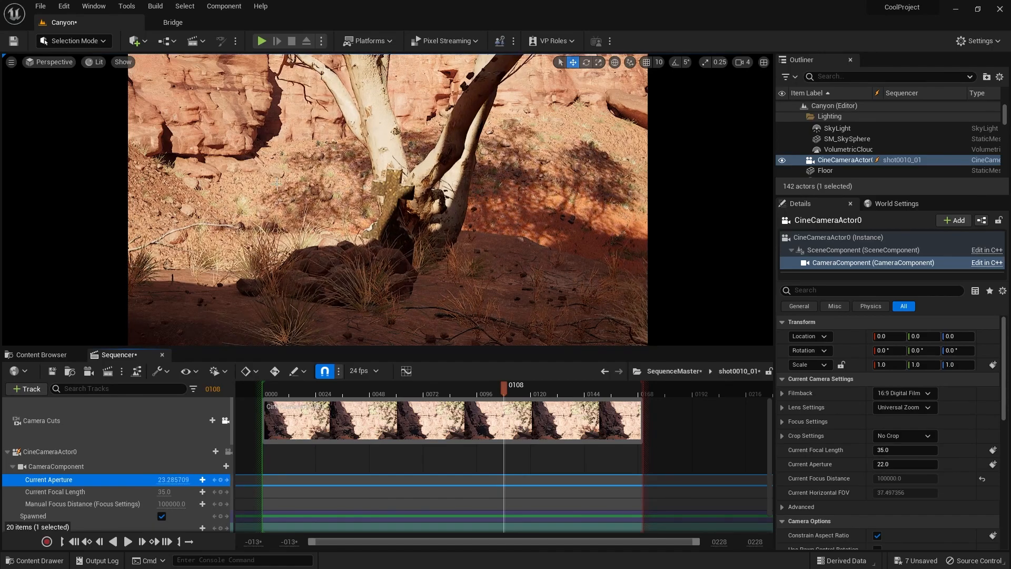
{"action": "left_click", "coordinate": [173, 479]}
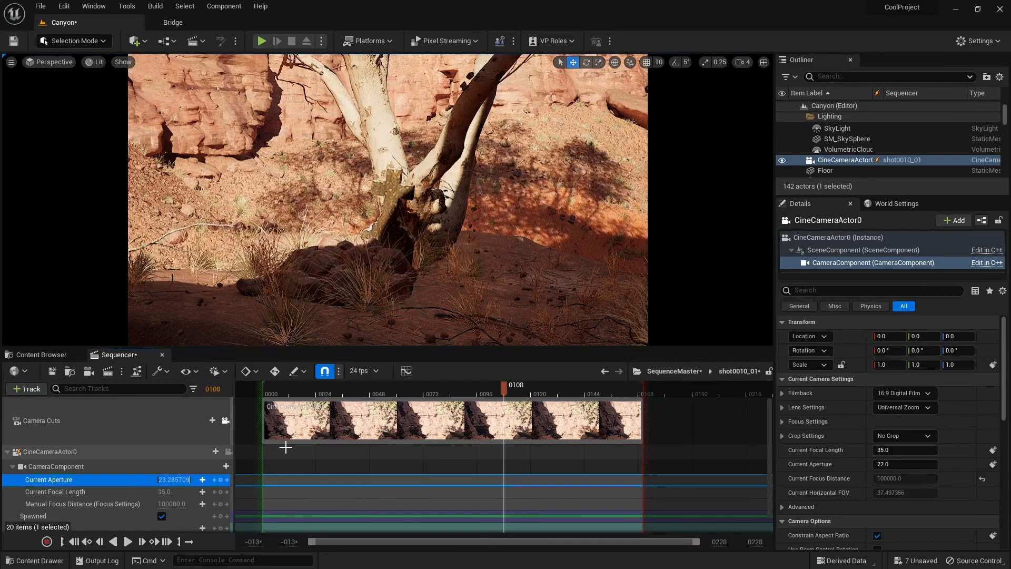
{"action": "type", "text": "1.0"}
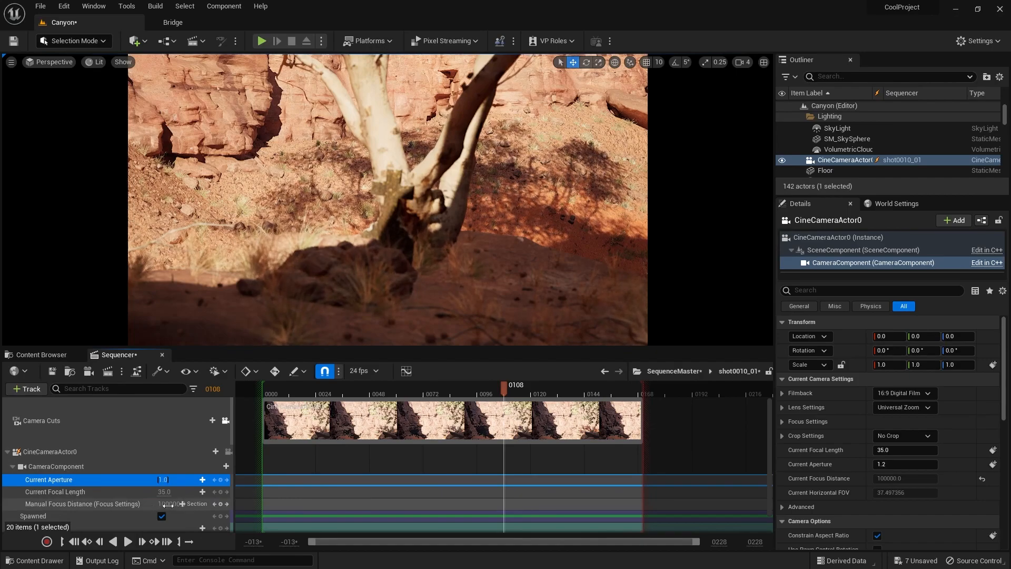
Step: Adjust the camera lens to a manual focus distance of about 735.7, an aperture of 0.5 and a focal length of about 22.1
{"action": "mouse_move", "coordinate": [170, 505]}
{"action": "left_mouse_down"}
{"action": "mouse_move", "coordinate": [159, 504]}
{"action": "mouse_move", "coordinate": [168, 505]}
{"action": "left_mouse_up"}
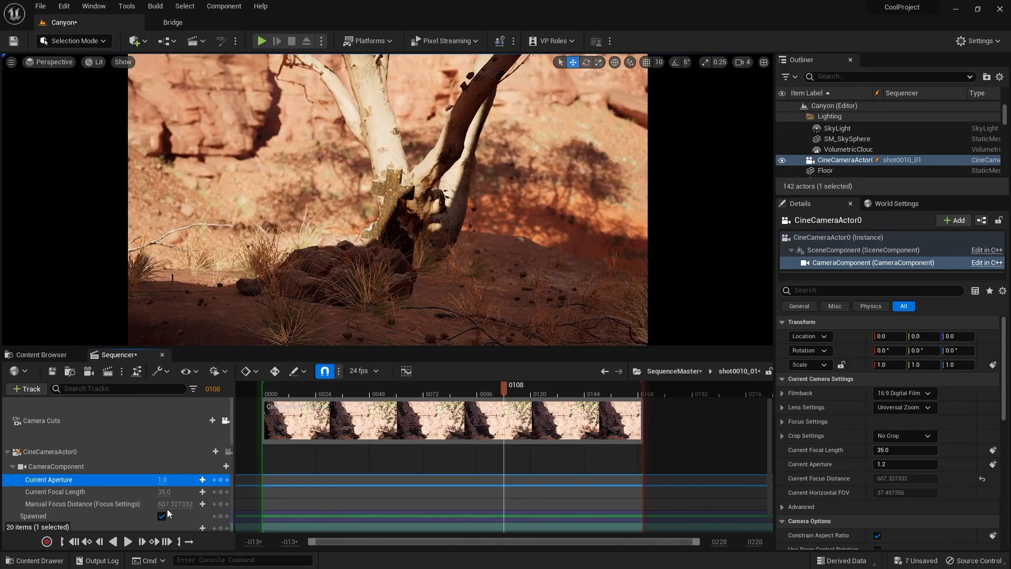
{"action": "left_click_drag", "start_coordinate": [163, 480], "coordinate": [159, 480]}
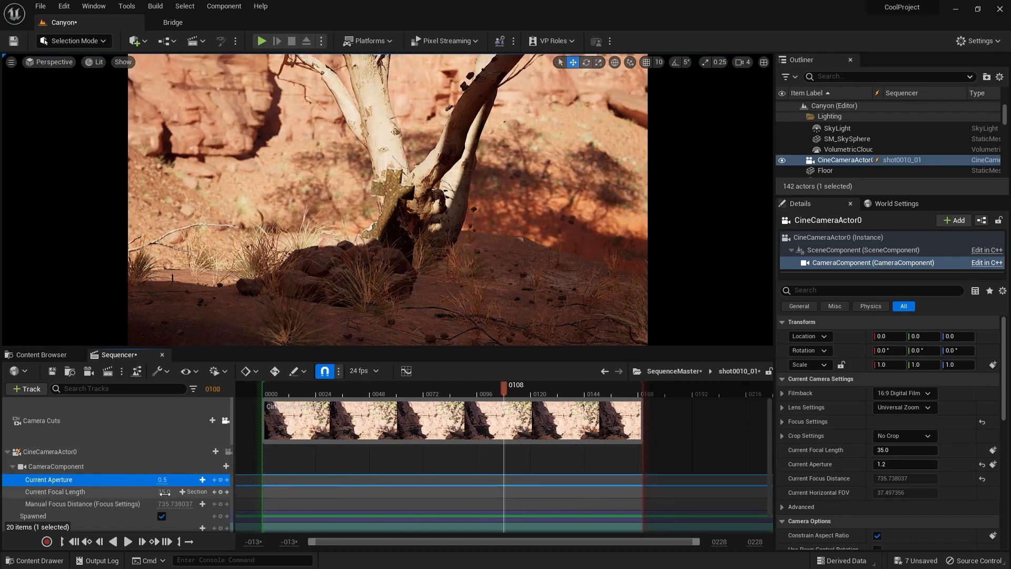
{"action": "mouse_move", "coordinate": [164, 492]}
{"action": "left_mouse_down"}
{"action": "mouse_move", "coordinate": [182, 492]}
{"action": "mouse_move", "coordinate": [162, 491]}
{"action": "left_mouse_up"}
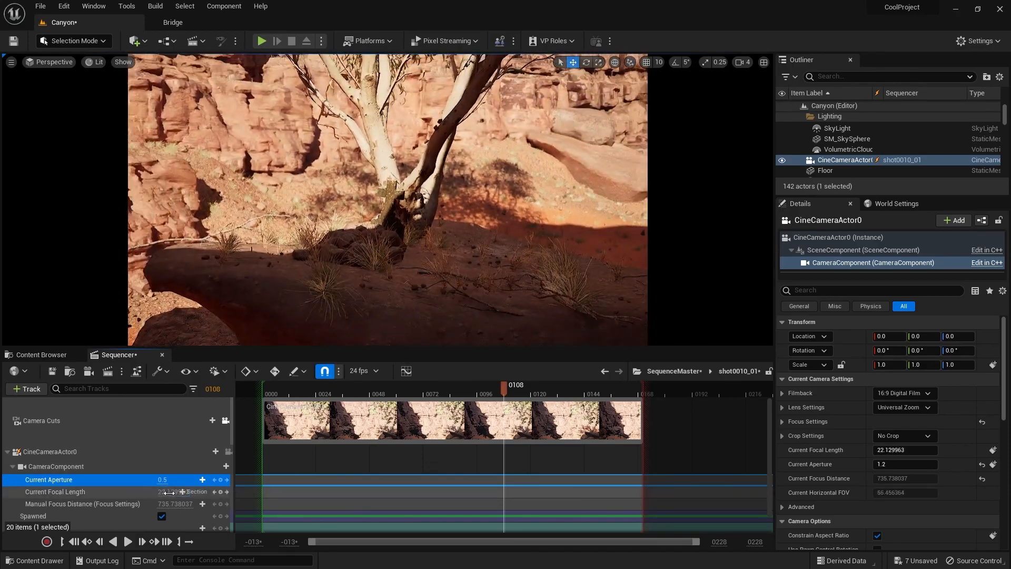
Step: Examine the camera's Transform channels for location, rotation and scale, and collapse them again
{"action": "scroll", "coordinate": [150, 449], "scroll_direction": "down", "scroll_amount": 1}
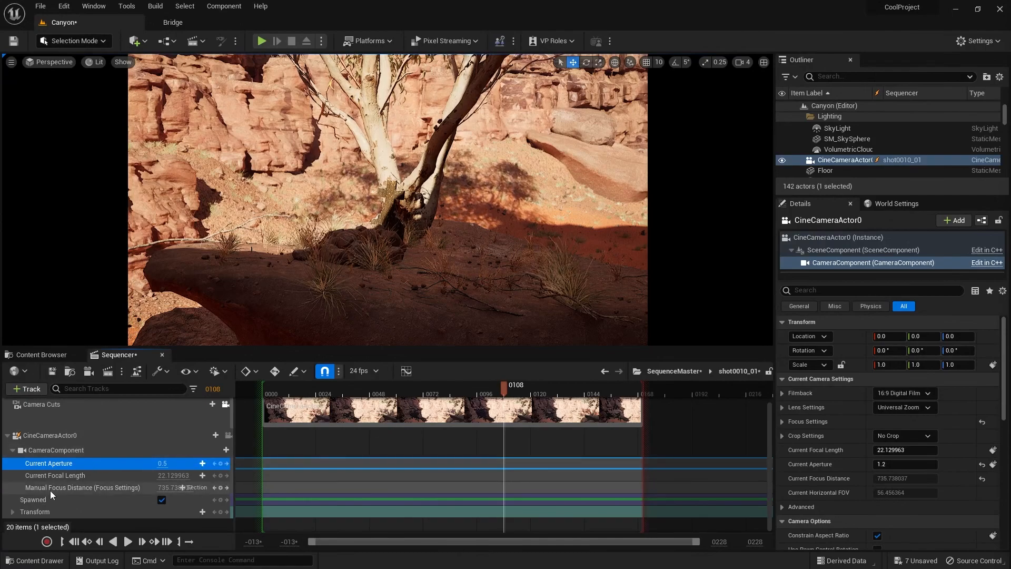
{"action": "left_click", "coordinate": [13, 511]}
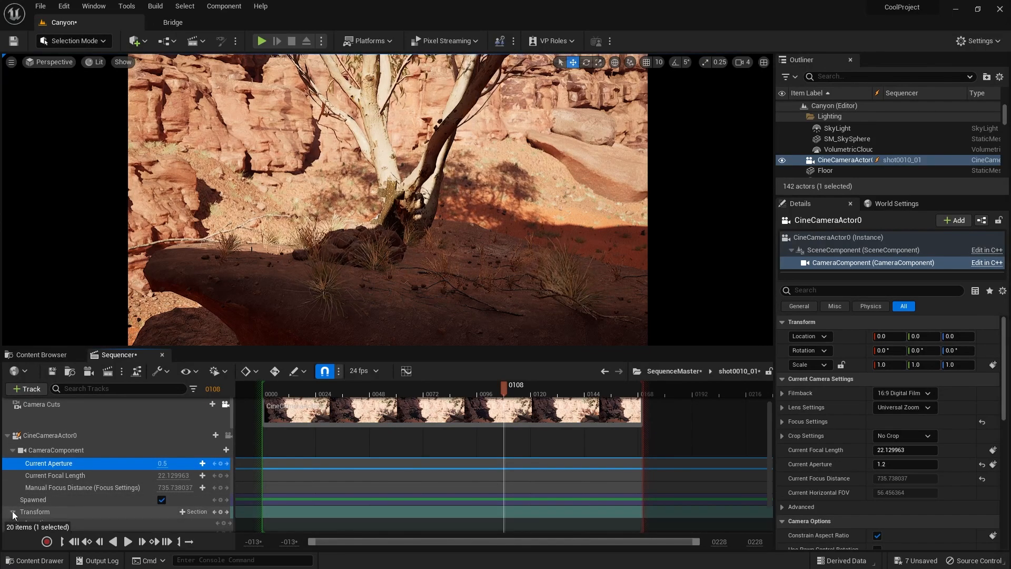
{"action": "scroll", "coordinate": [68, 479], "scroll_direction": "down", "scroll_amount": 2}
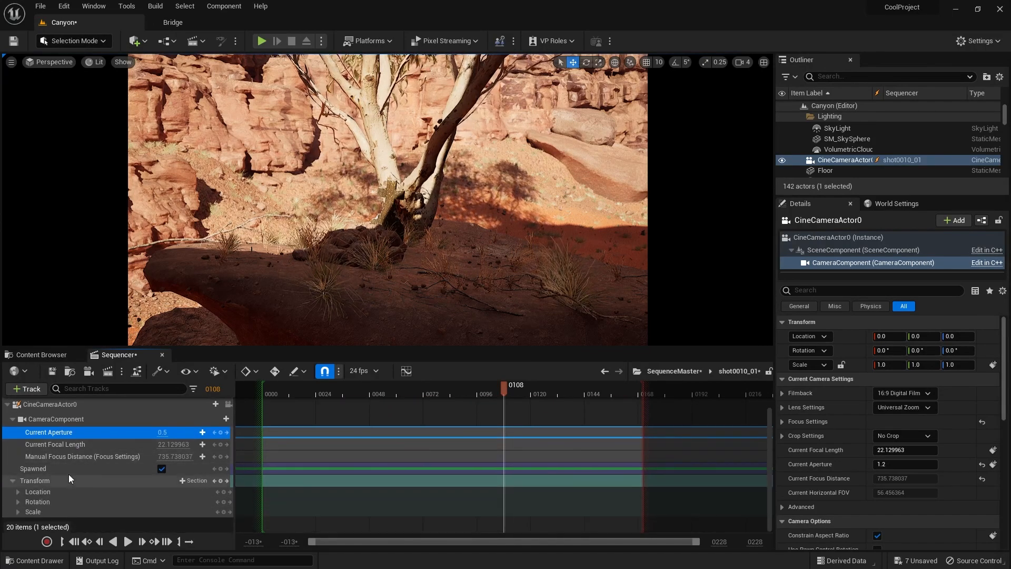
{"action": "left_click", "coordinate": [17, 493]}
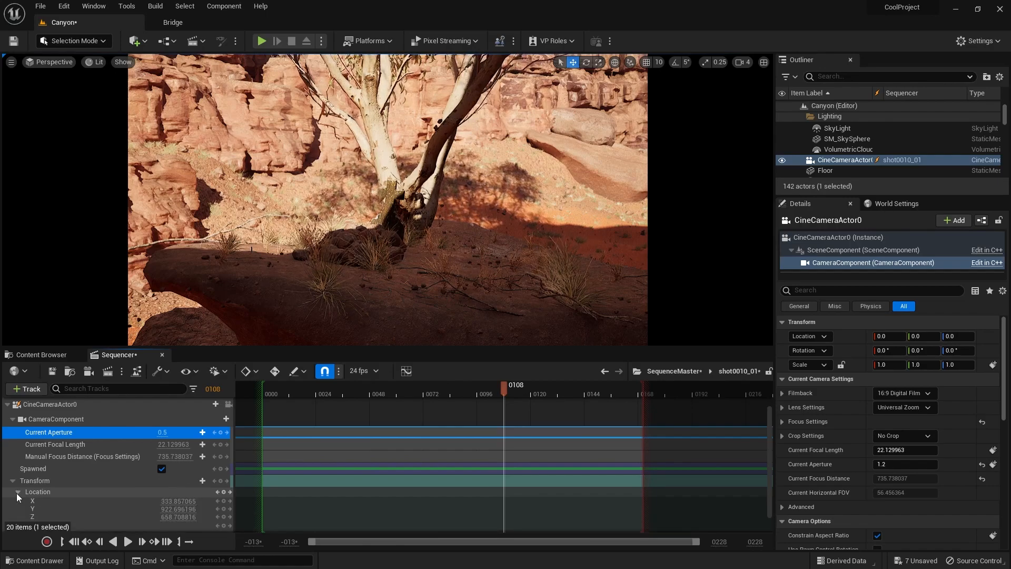
{"action": "scroll", "coordinate": [16, 493], "scroll_direction": "down", "scroll_amount": 2}
{"action": "left_click", "coordinate": [18, 502]}
{"action": "scroll", "coordinate": [18, 503], "scroll_direction": "down", "scroll_amount": 2}
{"action": "left_click", "coordinate": [18, 511]}
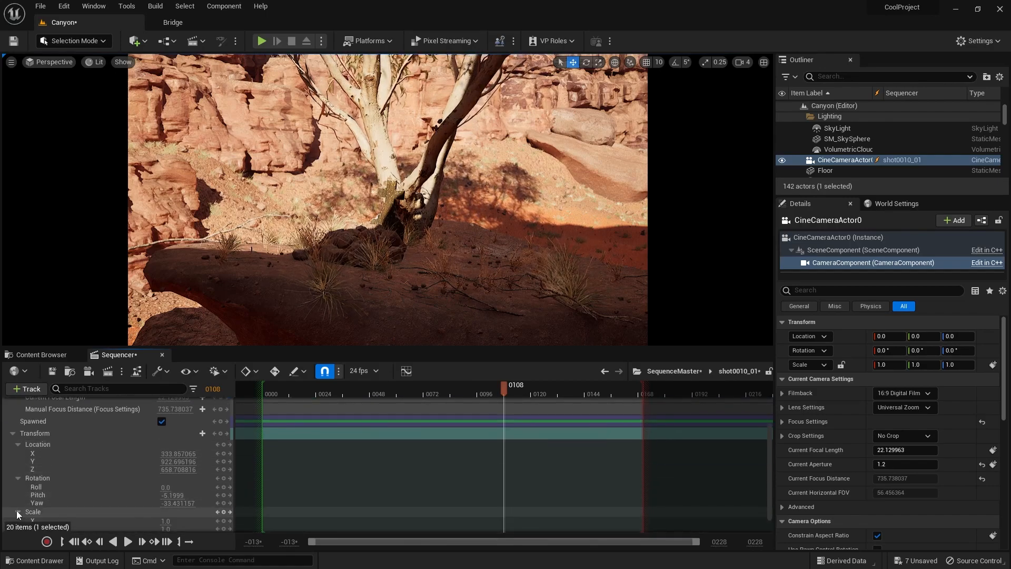
{"action": "scroll", "coordinate": [29, 499], "scroll_direction": "down", "scroll_amount": 2}
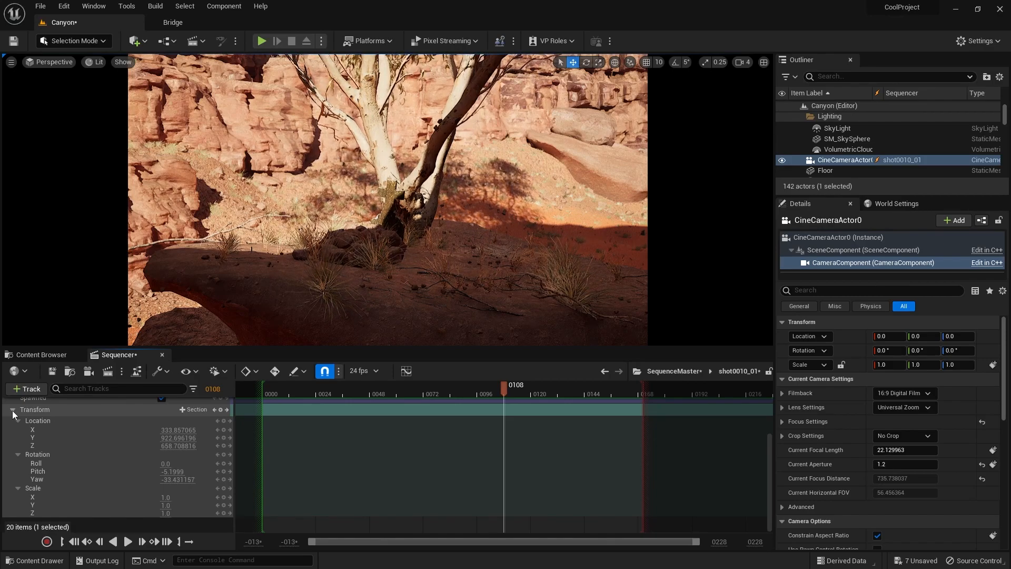
{"action": "left_click", "coordinate": [11, 410]}
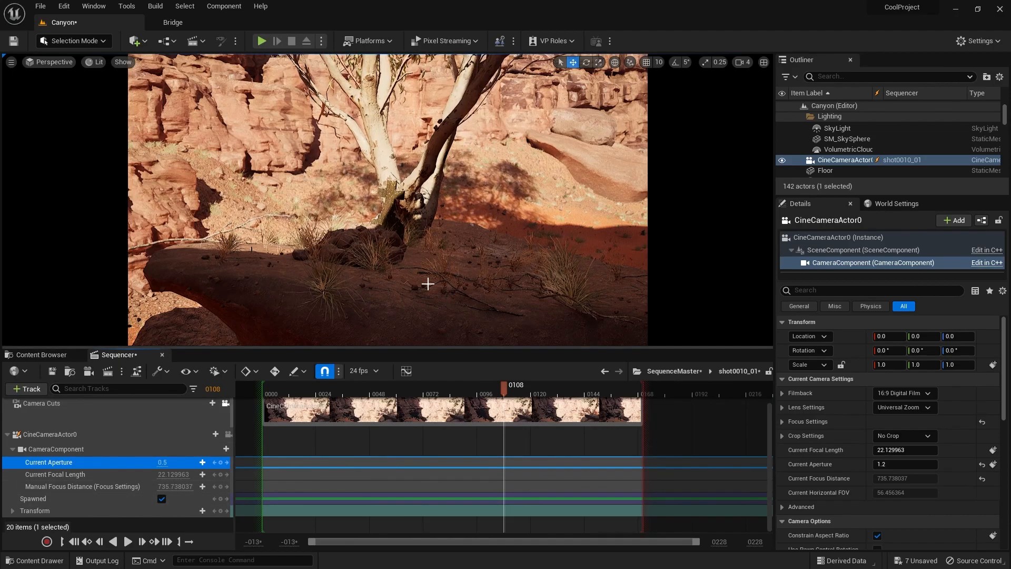
Step: Restore the split viewport layout and reposition CineCameraActor0 to frame the canyon rim against the sky
{"action": "left_click", "coordinate": [228, 435]}
{"action": "left_click", "coordinate": [764, 62]}
{"action": "left_click_drag", "start_coordinate": [233, 147], "coordinate": [264, 119]}
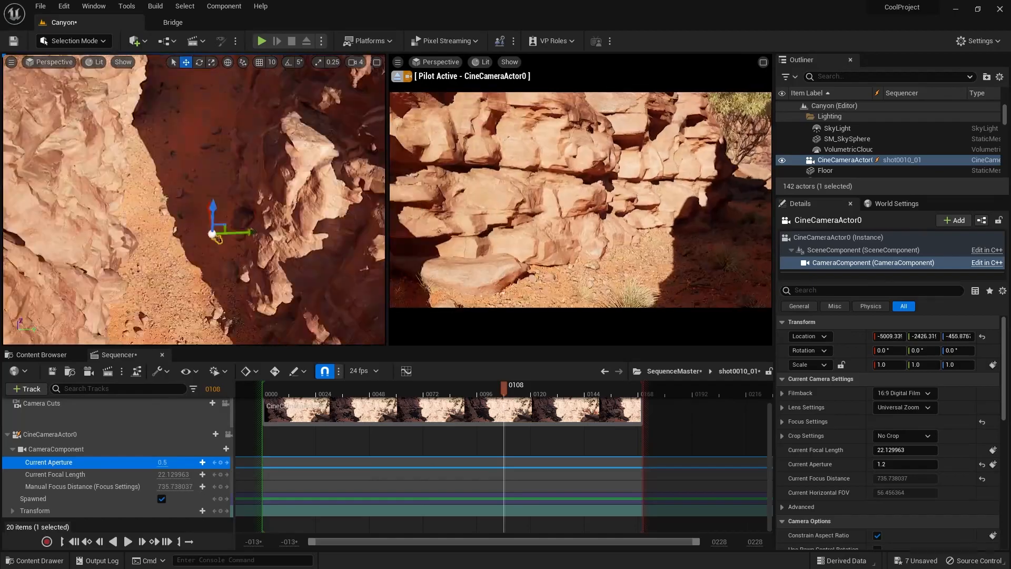
{"action": "left_click", "coordinate": [266, 210]}
{"action": "right_click_drag", "start_coordinate": [266, 211], "coordinate": [227, 211]}
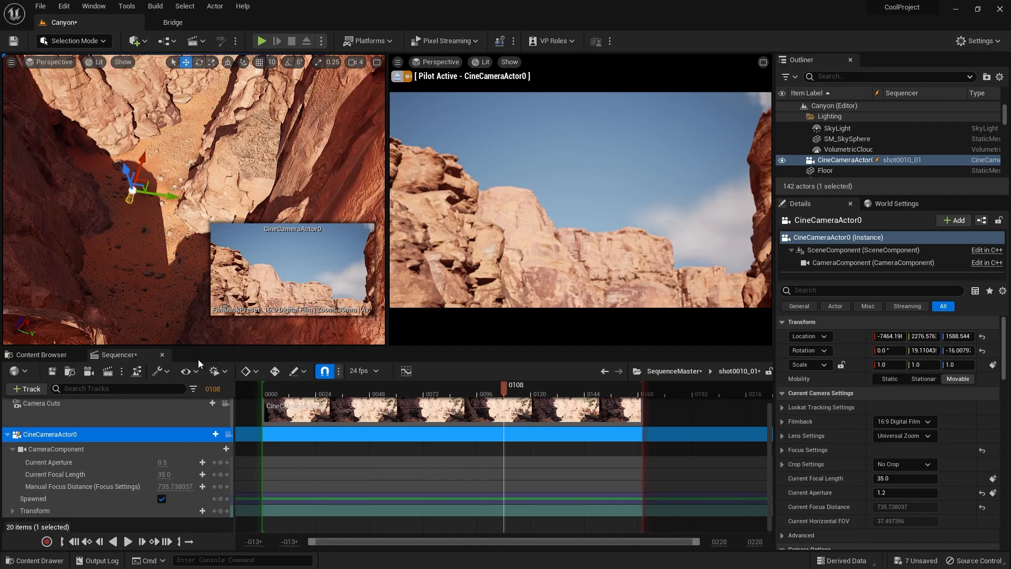
Step: Select the CineCameraActor0 track and keyframe its transform at frame 0 and frame 169
{"action": "left_click", "coordinate": [95, 451]}
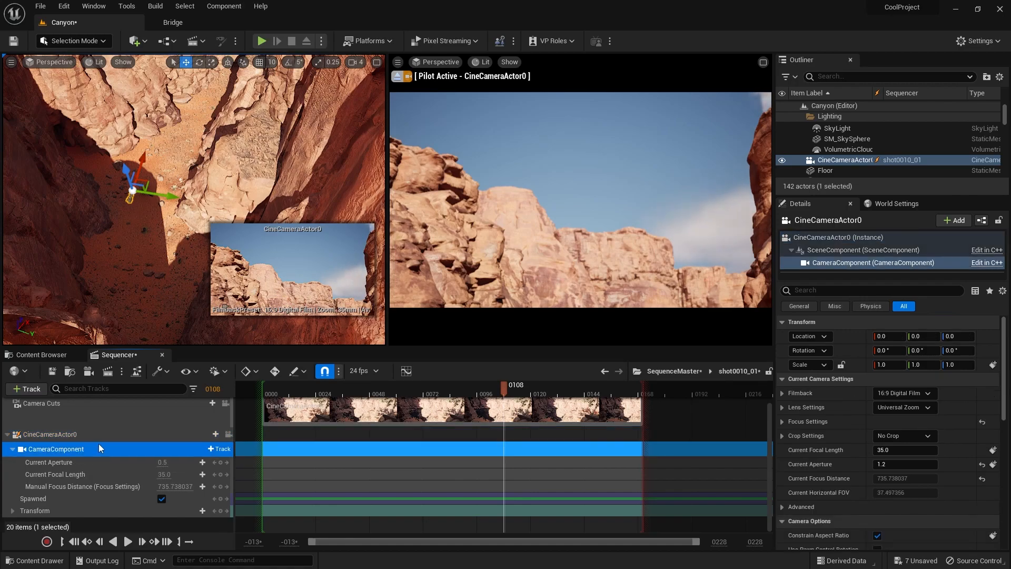
{"action": "left_click", "coordinate": [95, 431]}
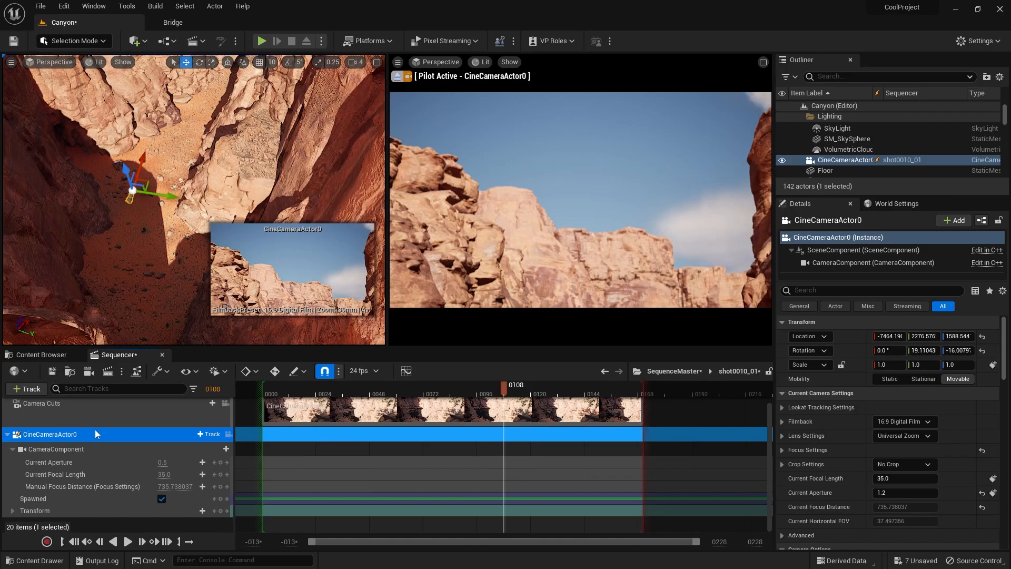
{"action": "left_click_drag", "start_coordinate": [509, 391], "coordinate": [265, 403]}
{"action": "left_click", "coordinate": [263, 392]}
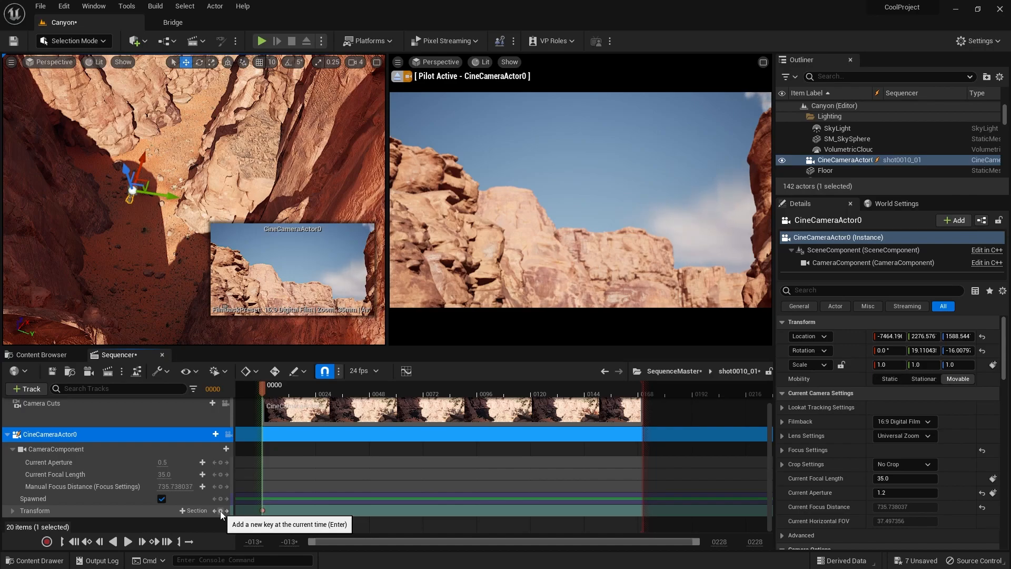
{"action": "left_click_drag", "start_coordinate": [270, 391], "coordinate": [645, 420]}
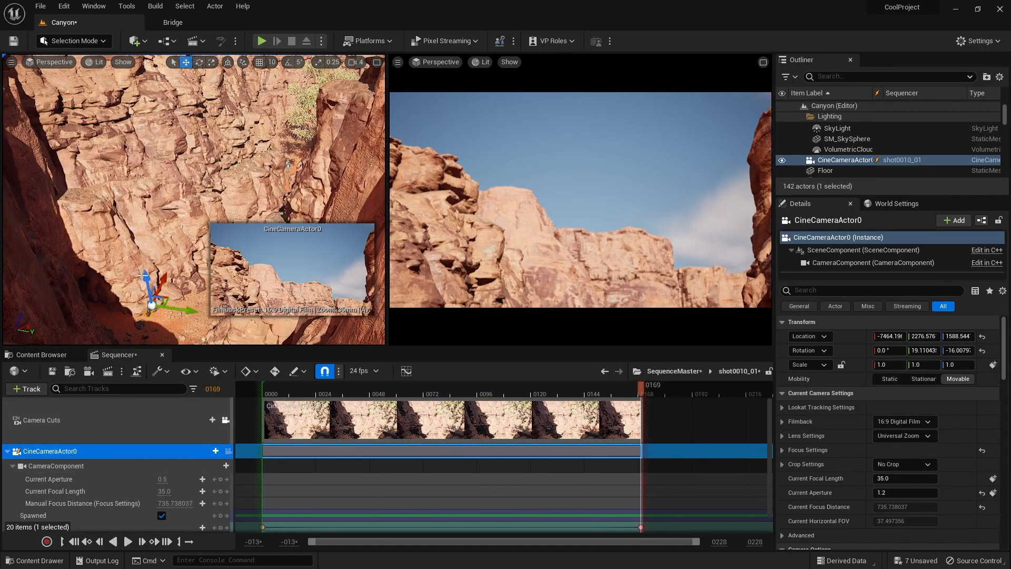
Step: Move CineCameraActor0 down into the canyon, rotate it to face the tree, and keyframe its transform at frame 169
{"action": "left_click_drag", "start_coordinate": [157, 297], "coordinate": [247, 206]}
{"action": "right_click_drag", "start_coordinate": [247, 206], "coordinate": [305, 224]}
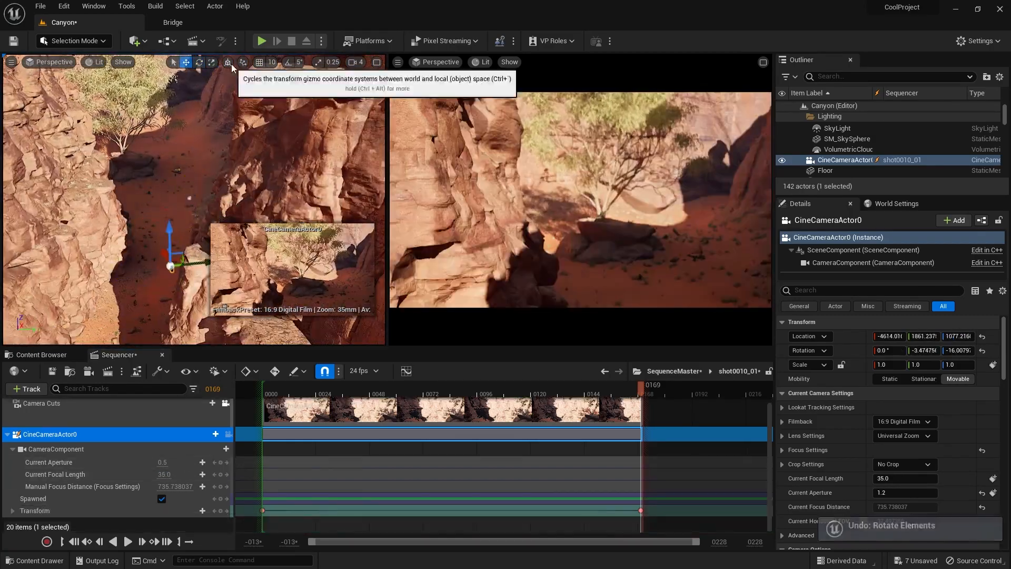
{"action": "left_click", "coordinate": [228, 62]}
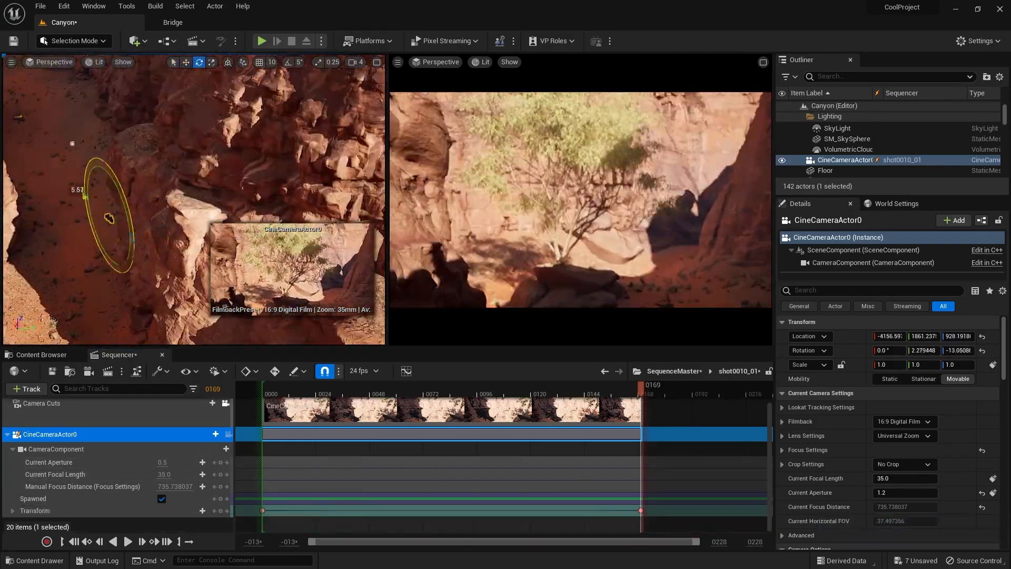
{"action": "left_click_drag", "start_coordinate": [108, 218], "coordinate": [216, 89]}
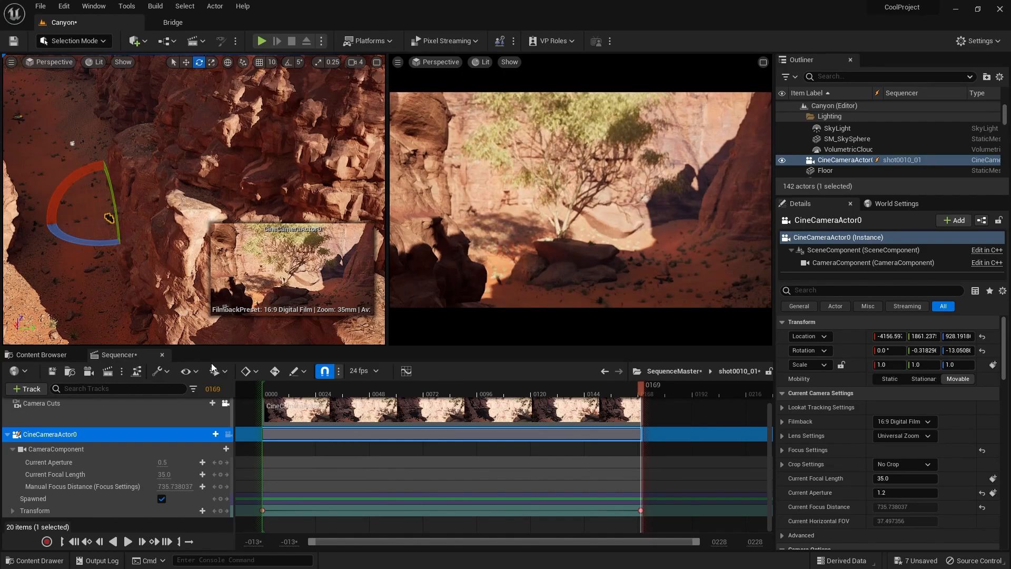
{"action": "left_click", "coordinate": [220, 511]}
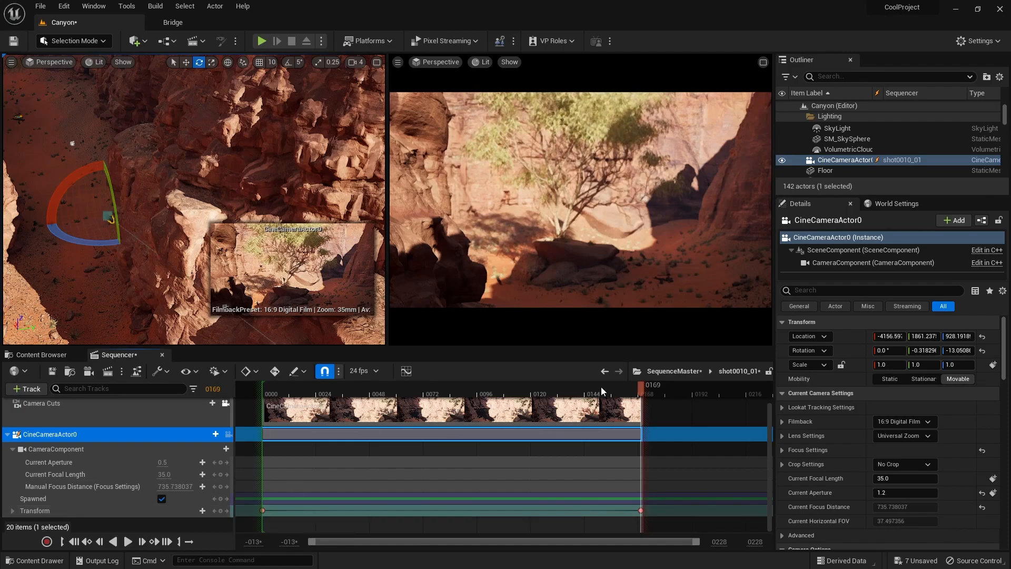
Step: Scrub and play the shot to review the camera's path between the first and last keyframes
{"action": "left_click_drag", "start_coordinate": [643, 391], "coordinate": [404, 392]}
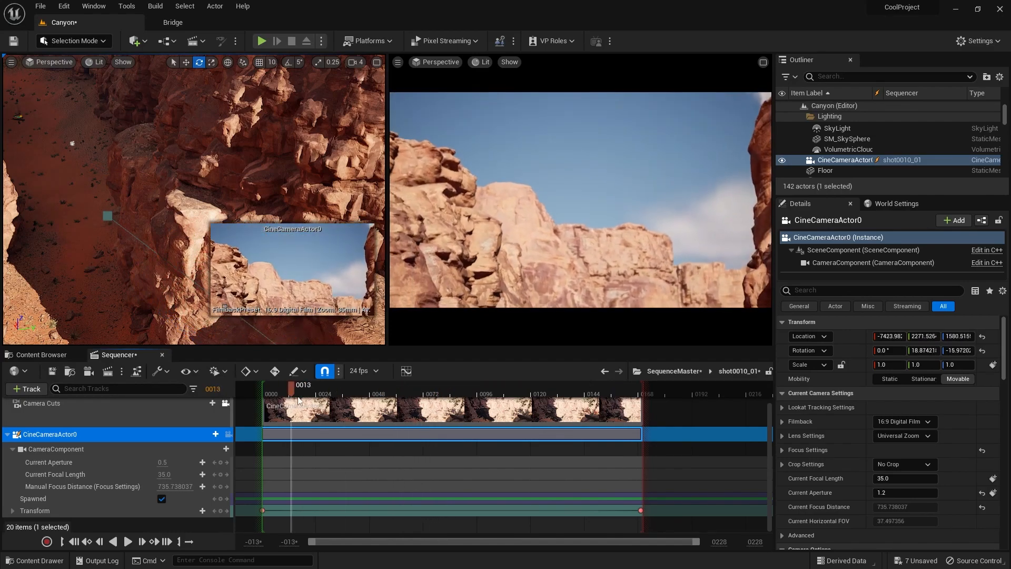
{"action": "left_click_drag", "start_coordinate": [419, 427], "coordinate": [318, 446]}
{"action": "key", "text": "space"}
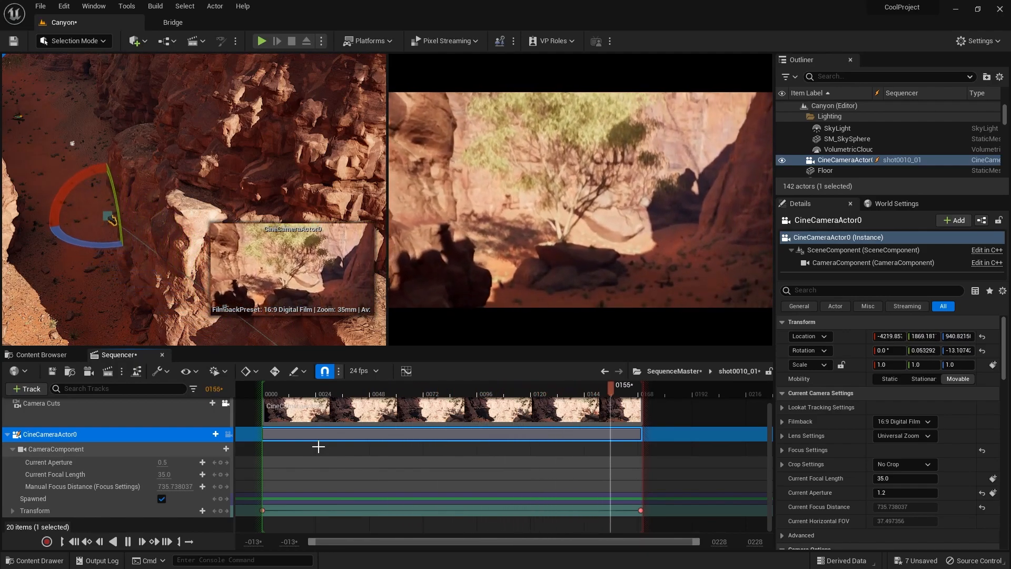
{"action": "left_click", "coordinate": [427, 392]}
Step: At frame 103, move CineCameraActor0 clear of the rock wall, adjust its rotation, and keyframe the transform
{"action": "left_click_drag", "start_coordinate": [438, 427], "coordinate": [493, 433]}
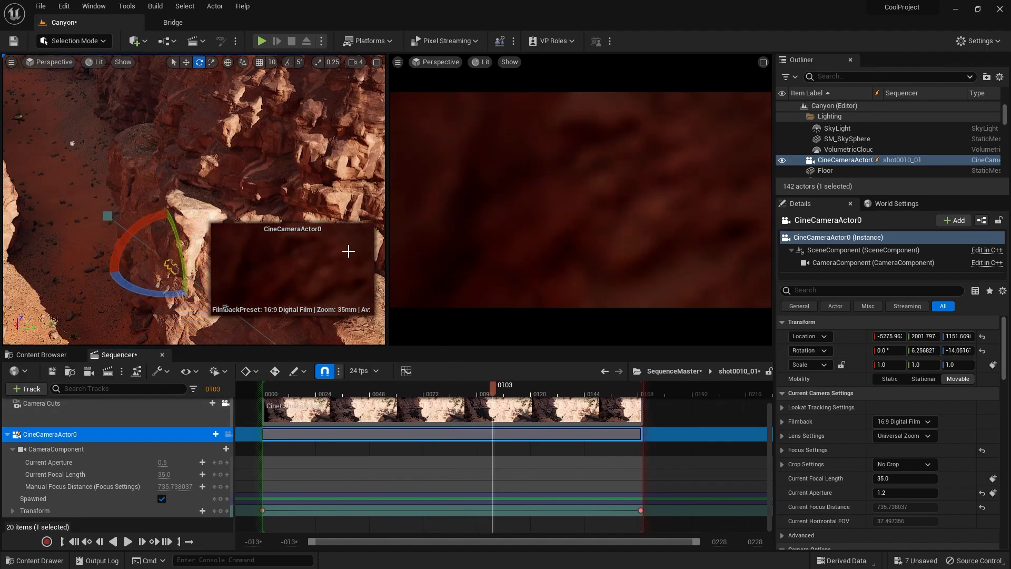
{"action": "right_click_drag", "start_coordinate": [294, 178], "coordinate": [216, 200]}
{"action": "key", "text": "w"}
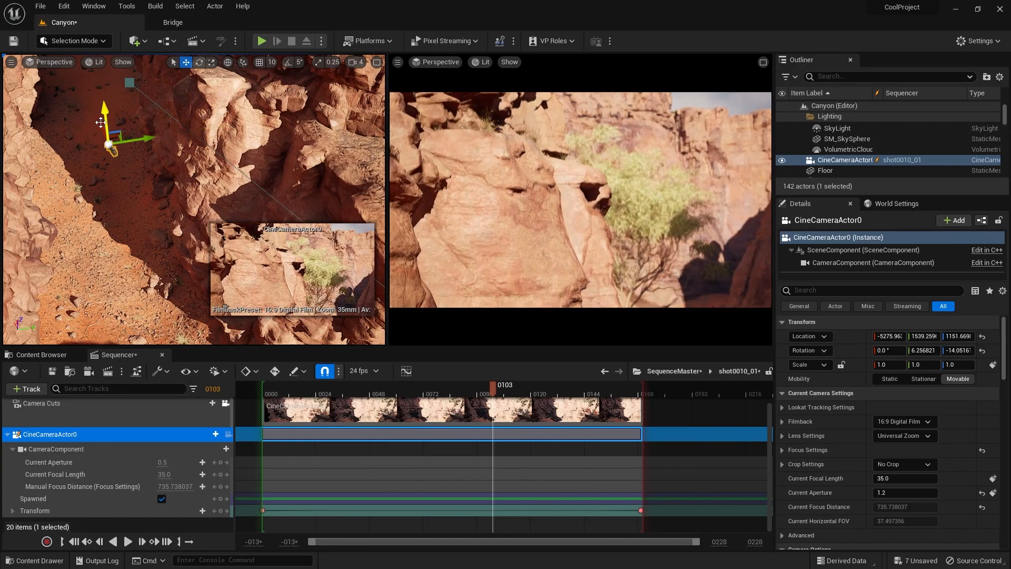
{"action": "key", "text": "e"}
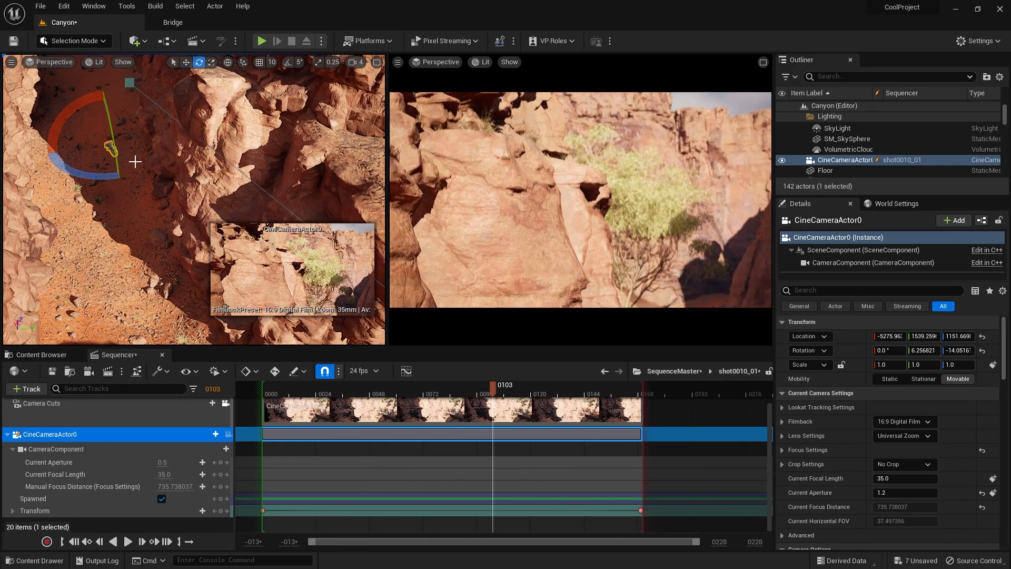
{"action": "left_click_drag", "start_coordinate": [107, 175], "coordinate": [134, 179]}
{"action": "left_click", "coordinate": [220, 511]}
Step: Return to frame 0 and set the camera's focal length to 20
{"action": "left_click_drag", "start_coordinate": [500, 388], "coordinate": [389, 379]}
{"action": "key", "text": "w"}
{"action": "left_click", "coordinate": [168, 476]}
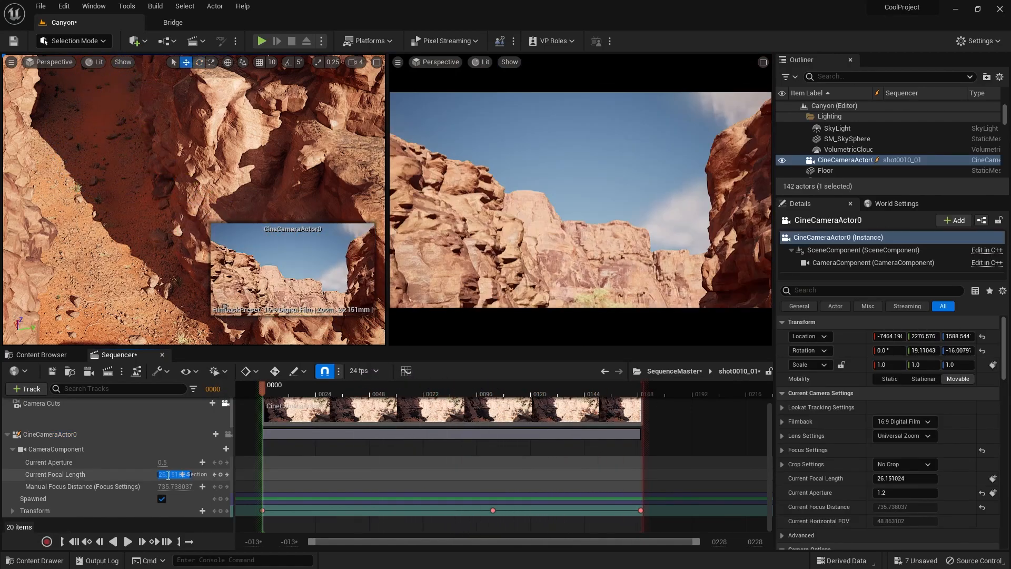
{"action": "type", "text": "20"}
{"action": "key", "text": "Return"}
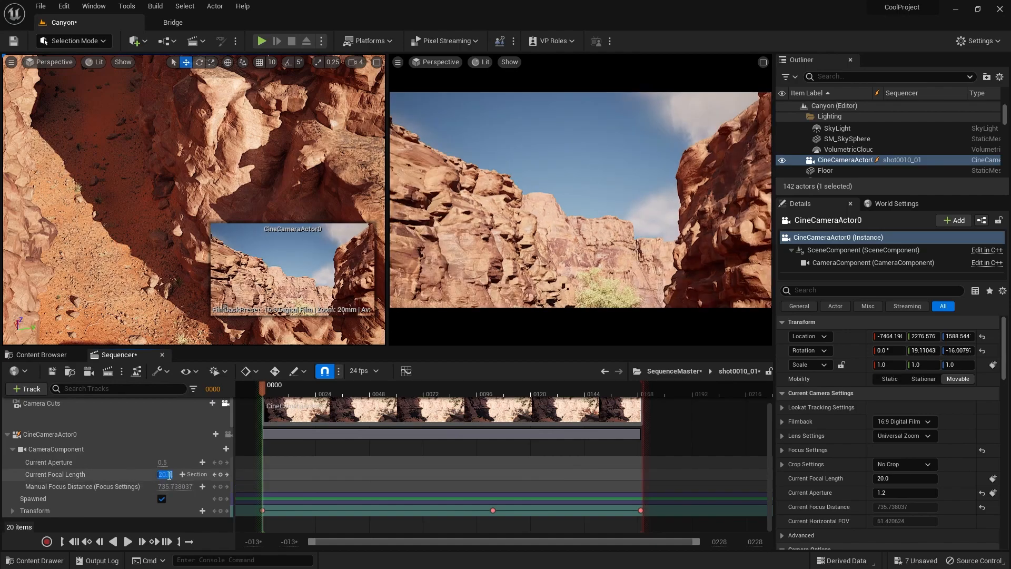
Step: Try to move CineCameraActor0 closer to the tree at frame 169 without adding a keyframe
{"action": "left_click_drag", "start_coordinate": [264, 387], "coordinate": [640, 387]}
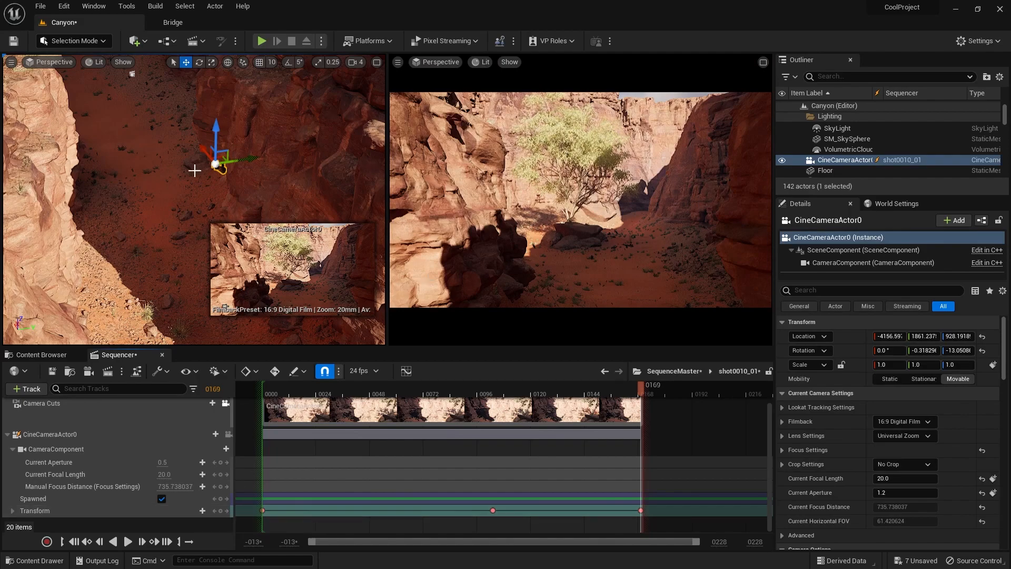
{"action": "left_click_drag", "start_coordinate": [204, 147], "coordinate": [136, 65]}
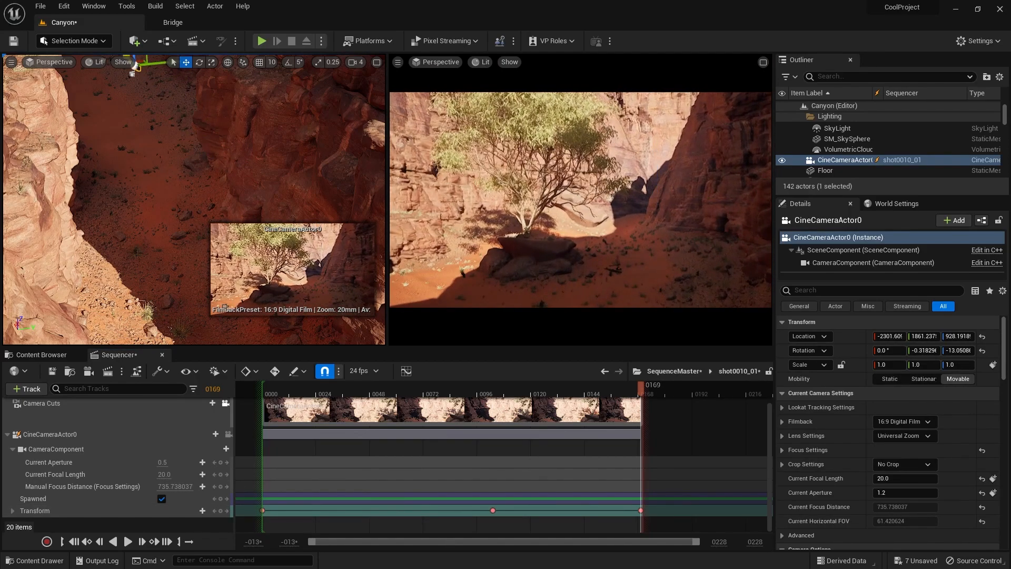
{"action": "left_click_drag", "start_coordinate": [642, 391], "coordinate": [640, 389]}
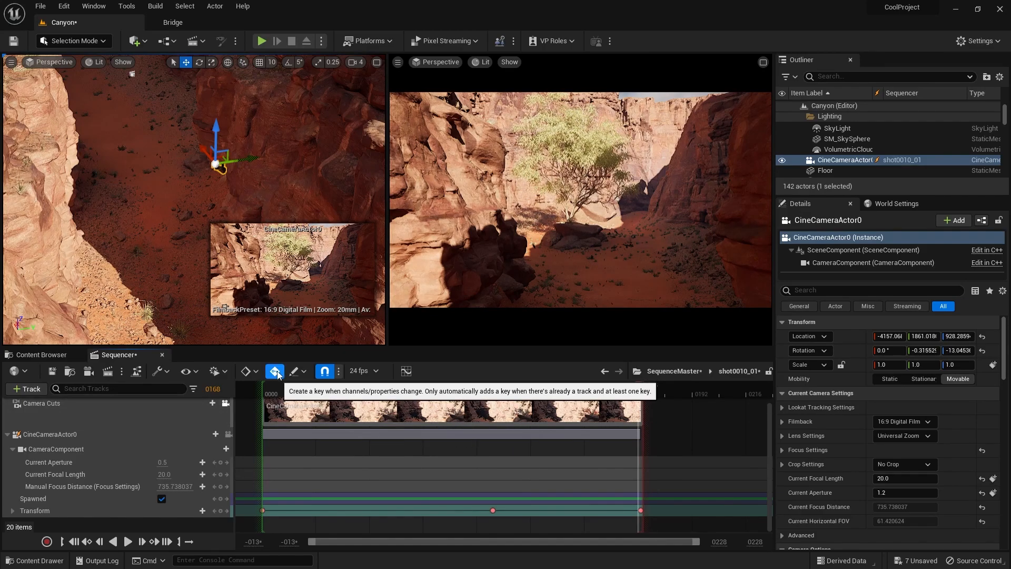
Step: Enable automatic keying and reposition CineCameraActor0 lower and closer to the tree at frame 169
{"action": "left_click_drag", "start_coordinate": [640, 387], "coordinate": [641, 387]}
{"action": "left_click_drag", "start_coordinate": [207, 154], "coordinate": [198, 100]}
{"action": "left_click_drag", "start_coordinate": [147, 79], "coordinate": [121, 81]}
Step: Return to frame 0, select the CineCameraActor0 track, and play the shot to review the revised camera move
{"action": "left_click_drag", "start_coordinate": [636, 390], "coordinate": [281, 442]}
{"action": "left_click", "coordinate": [86, 434]}
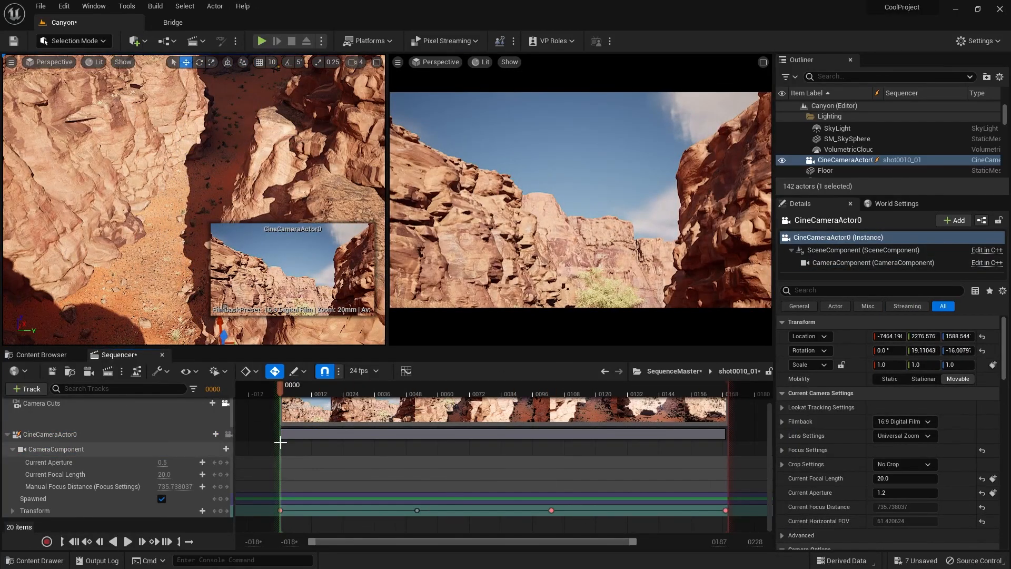
{"action": "key", "text": "space"}
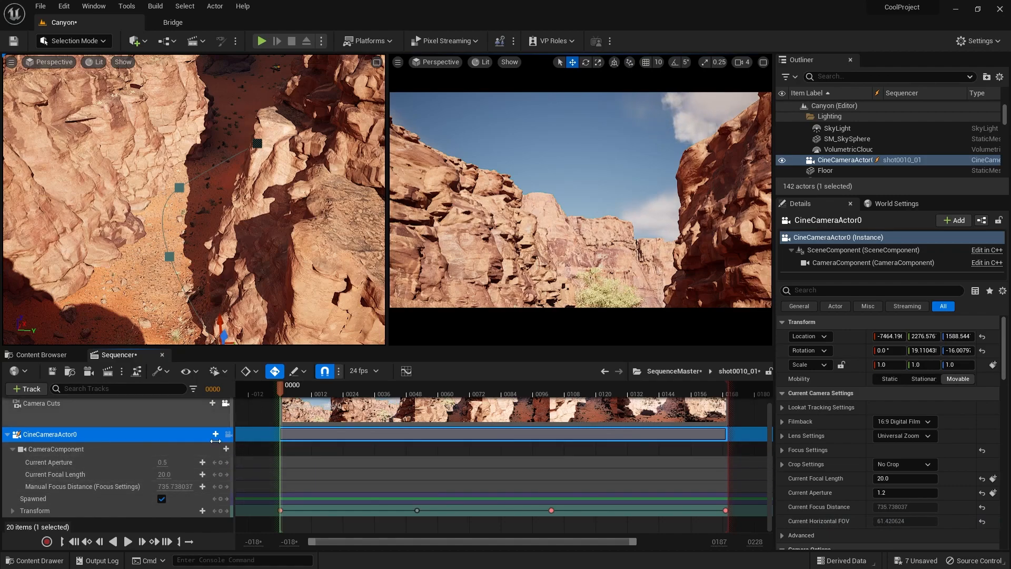
Step: Keyframe the camera's manual focus distance at about 58.4 on frame 0 and about 1042.8 on frame 169
{"action": "left_click_drag", "start_coordinate": [181, 487], "coordinate": [142, 486]}
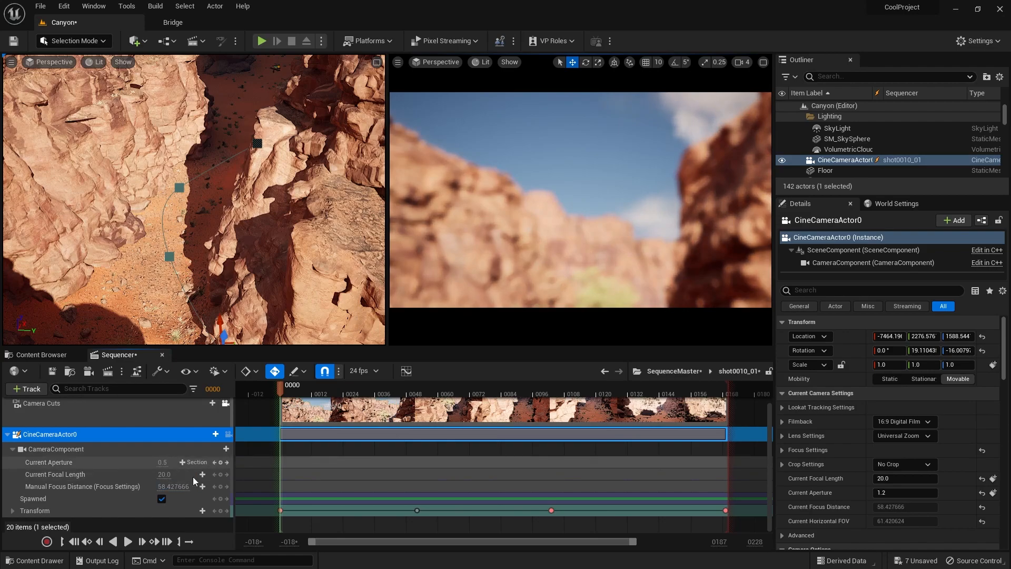
{"action": "left_click", "coordinate": [220, 485]}
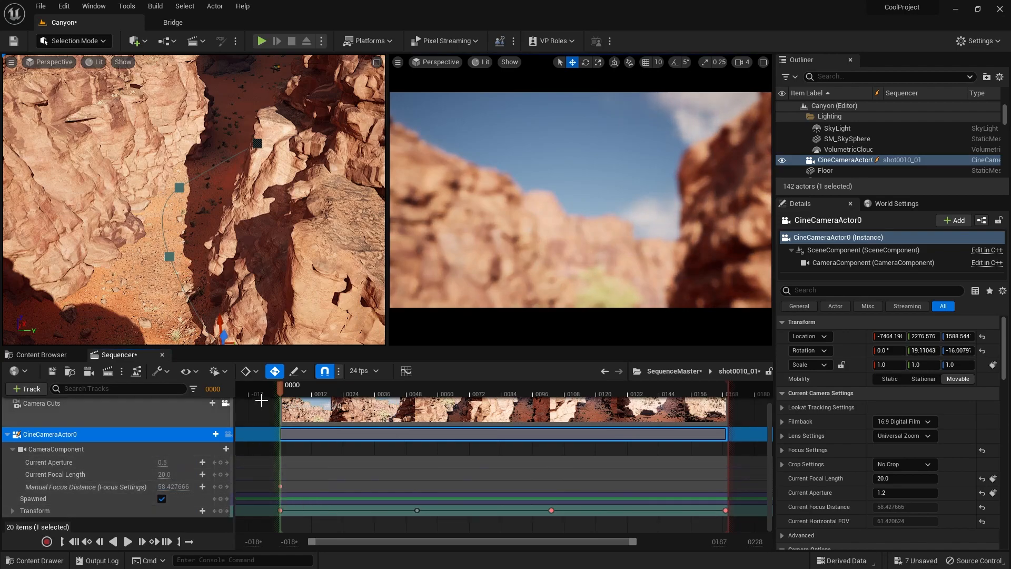
{"action": "left_click_drag", "start_coordinate": [285, 388], "coordinate": [728, 439]}
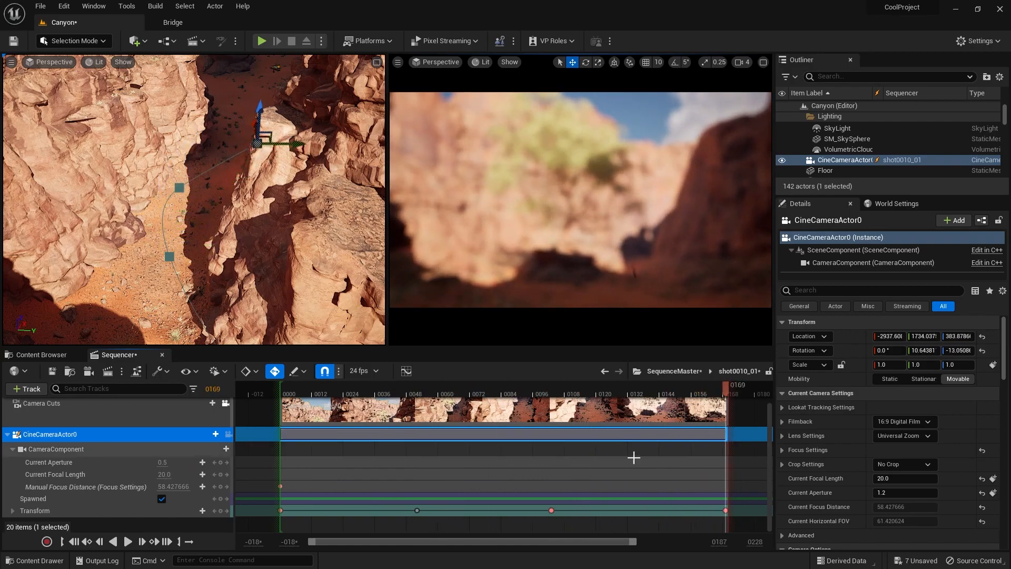
{"action": "left_click_drag", "start_coordinate": [182, 486], "coordinate": [221, 486]}
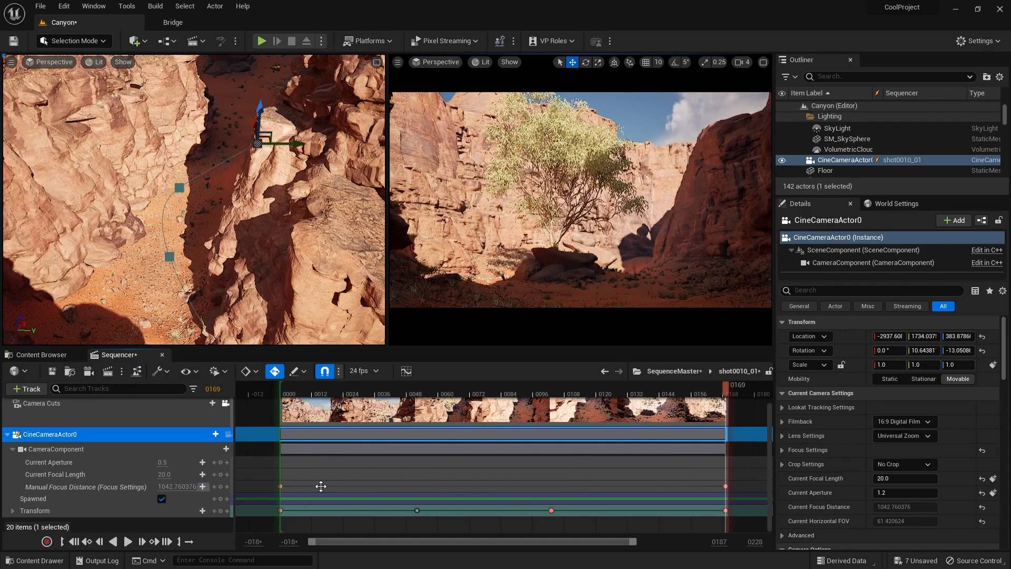
Step: Play the shot from its beginning to check the focus pull from blurred canyon to tree
{"action": "left_click_drag", "start_coordinate": [725, 384], "coordinate": [310, 334]}
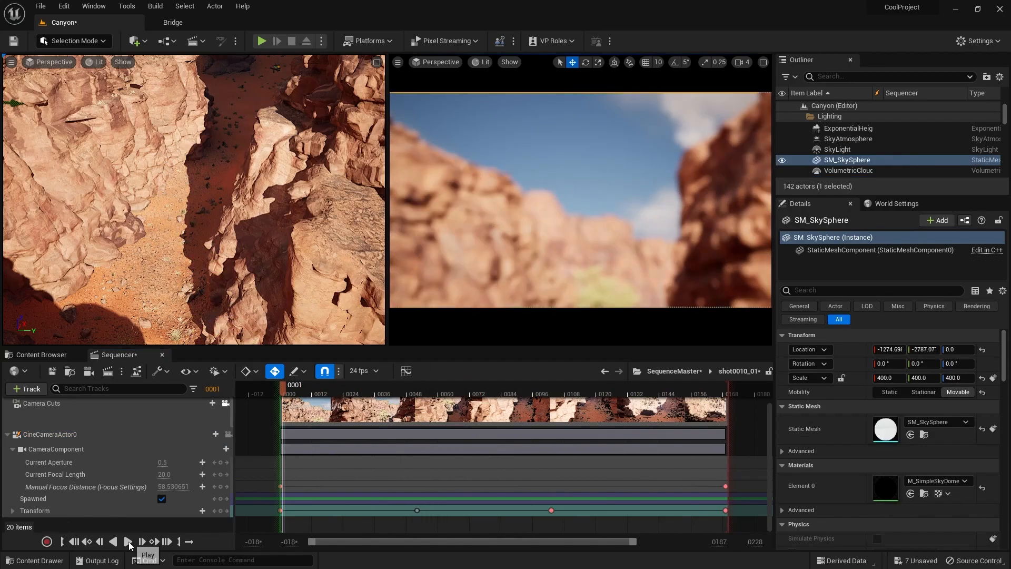
{"action": "left_click", "coordinate": [128, 542]}
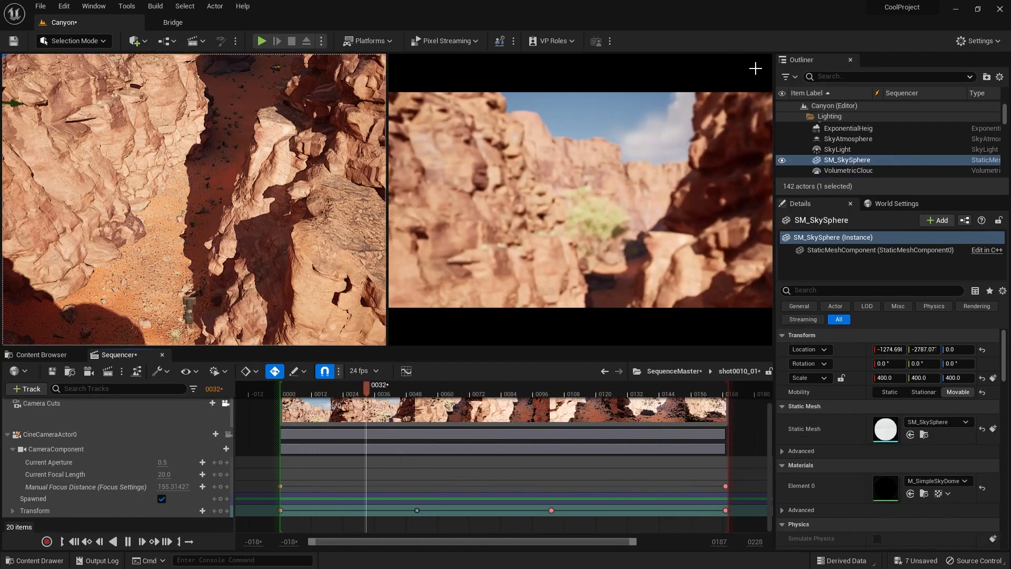
{"action": "left_click", "coordinate": [747, 71]}
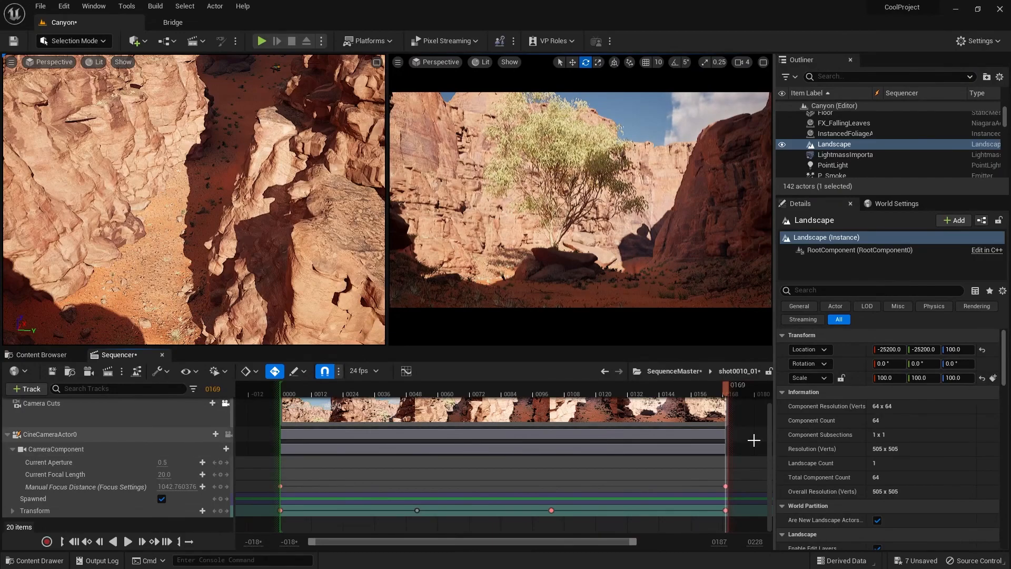
Step: In CineCameraActor0's Focus Settings, sample the manual focus distance near the tree at frame 169, about 4099.5 cm
{"action": "right_click_drag", "start_coordinate": [273, 212], "coordinate": [287, 142]}
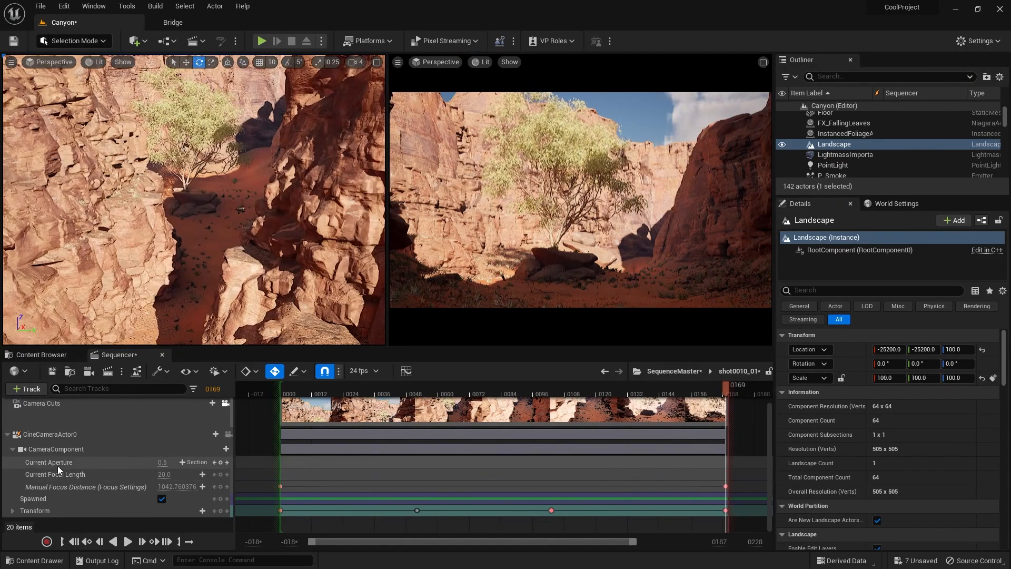
{"action": "left_click", "coordinate": [71, 436]}
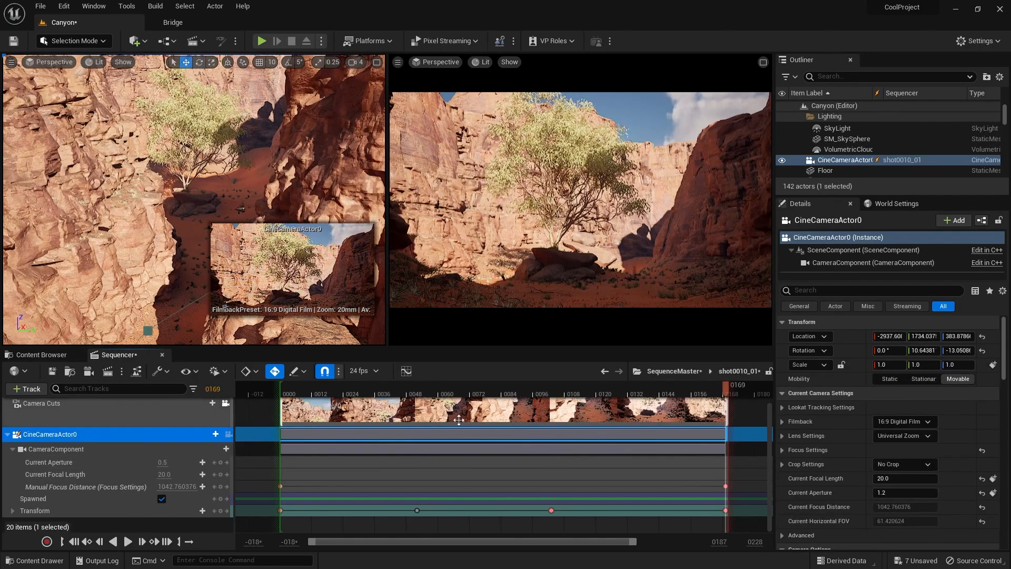
{"action": "scroll", "coordinate": [854, 317], "scroll_direction": "down", "scroll_amount": 1}
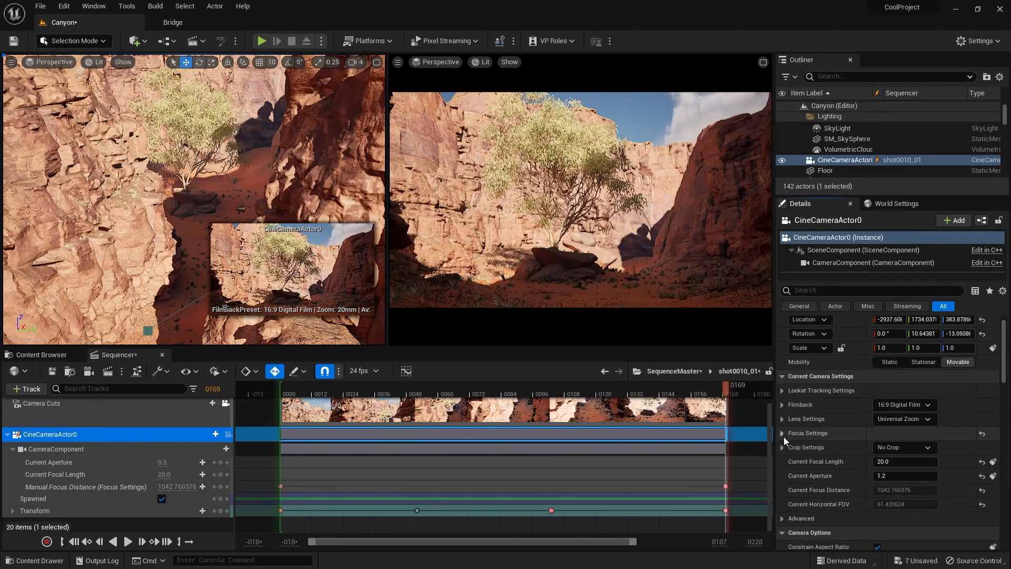
{"action": "left_click", "coordinate": [782, 434]}
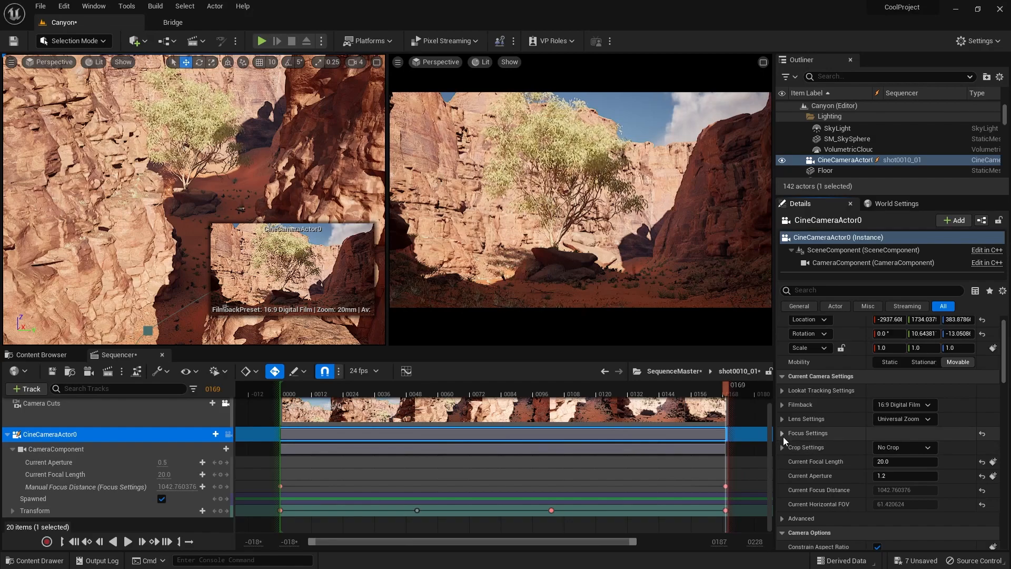
{"action": "scroll", "coordinate": [808, 431], "scroll_direction": "up", "scroll_amount": 1}
{"action": "scroll", "coordinate": [808, 432], "scroll_direction": "down", "scroll_amount": 1}
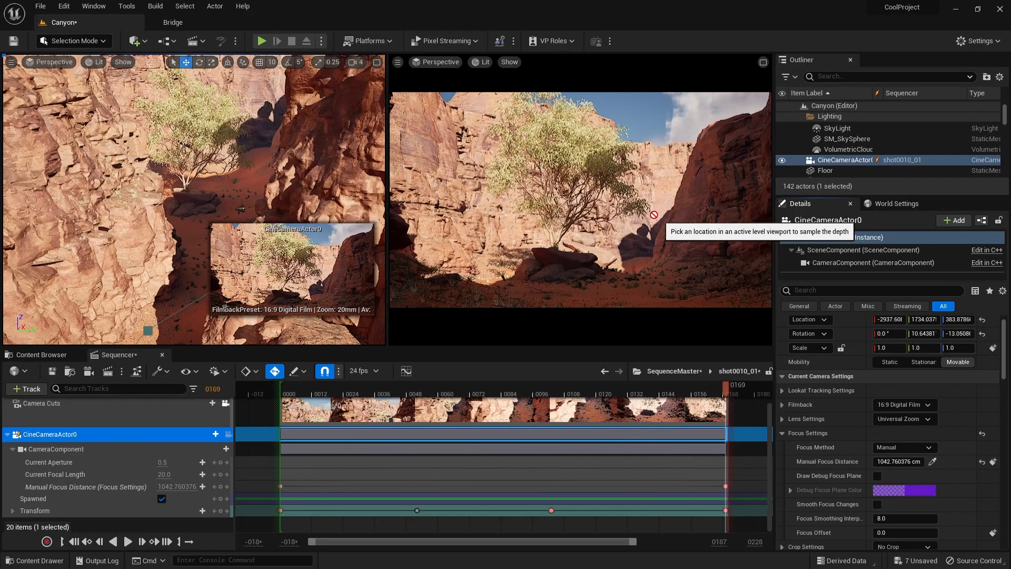
{"action": "right_click_drag", "start_coordinate": [286, 181], "coordinate": [242, 150]}
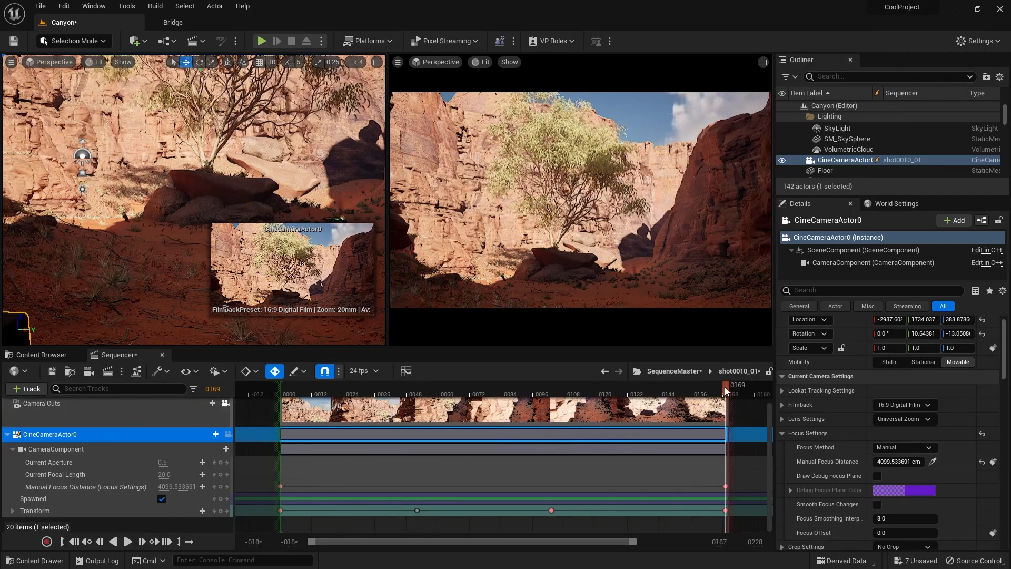
Step: Add a keyframe for the camera's manual focus distance at frame 103, inspecting the canyon passage there
{"action": "left_click_drag", "start_coordinate": [725, 387], "coordinate": [411, 386]}
{"action": "left_click", "coordinate": [553, 386]}
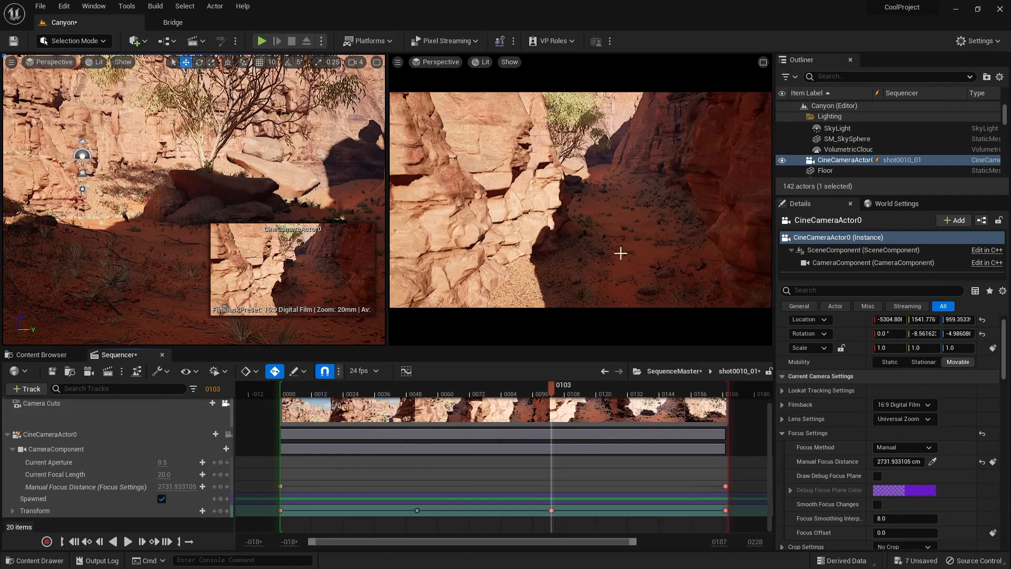
{"action": "right_click_drag", "start_coordinate": [295, 158], "coordinate": [295, 235]}
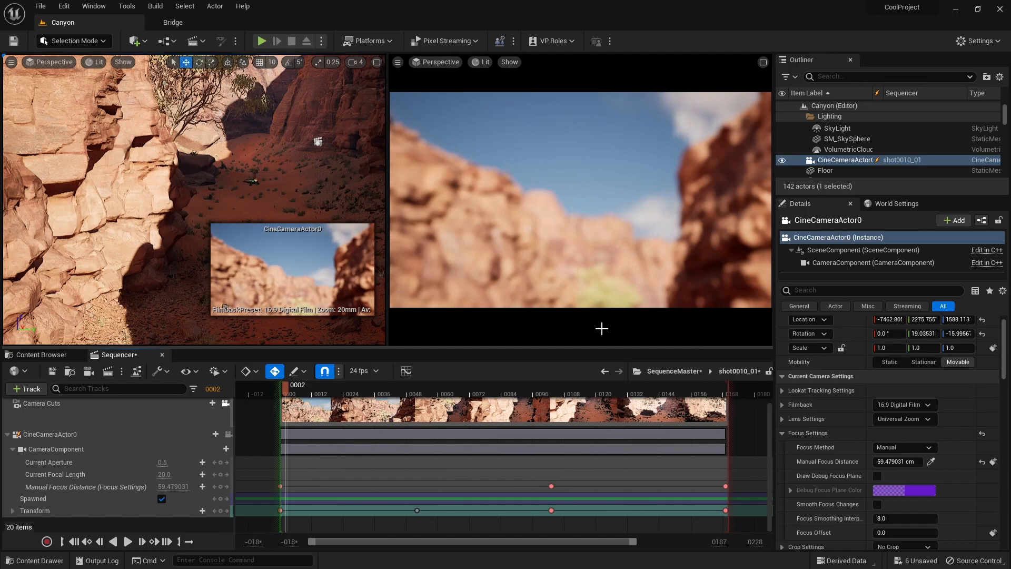
Step: Open the curve editor, display all of CineCameraActor0's animation curves, and move the editor window clear of the viewports
{"action": "left_click", "coordinate": [406, 371]}
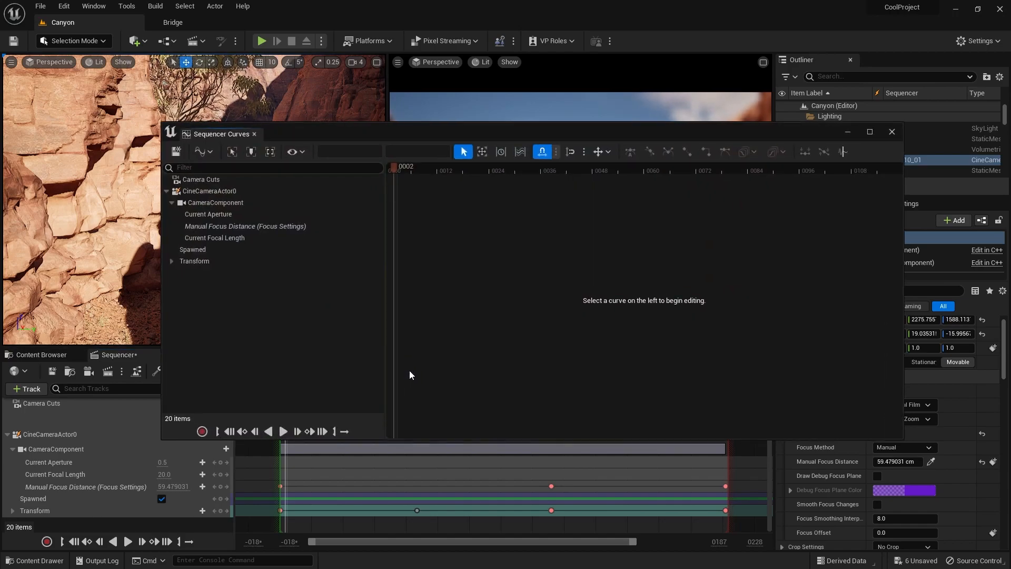
{"action": "left_click", "coordinate": [77, 433]}
{"action": "scroll", "coordinate": [571, 293], "scroll_direction": "down", "scroll_amount": 2}
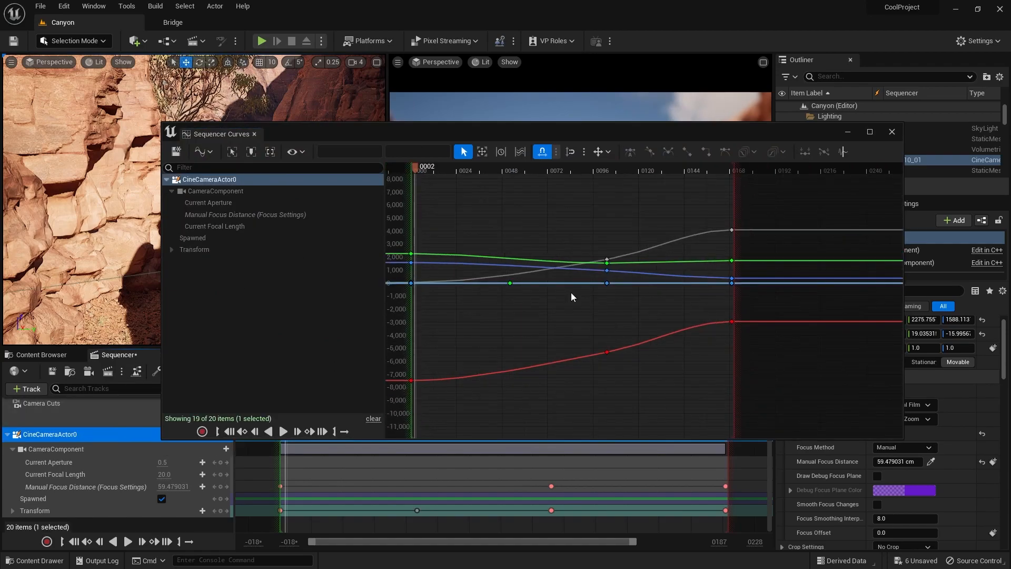
{"action": "right_click_drag", "start_coordinate": [504, 305], "coordinate": [542, 321]}
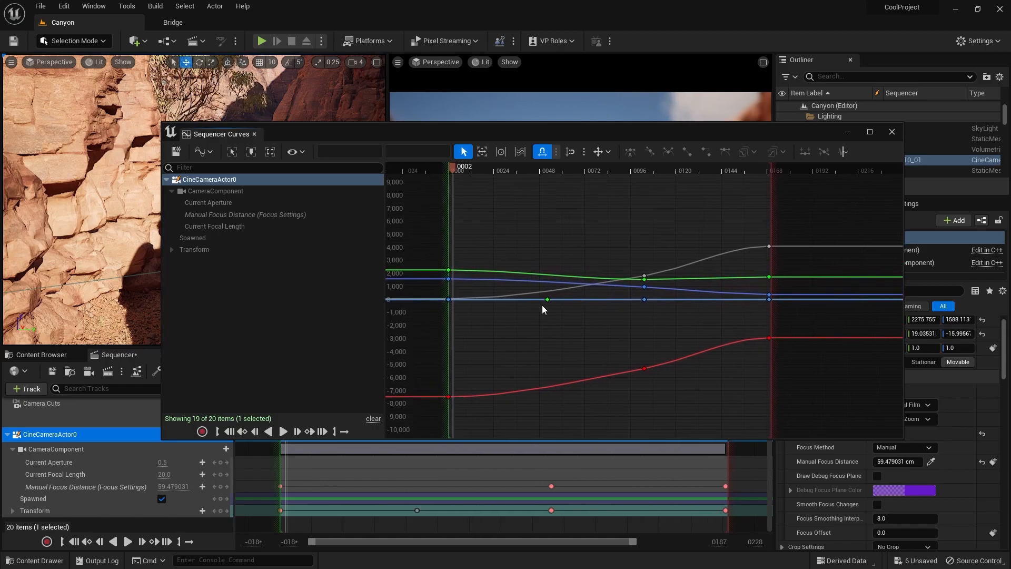
{"action": "left_click_drag", "start_coordinate": [513, 131], "coordinate": [387, 381]}
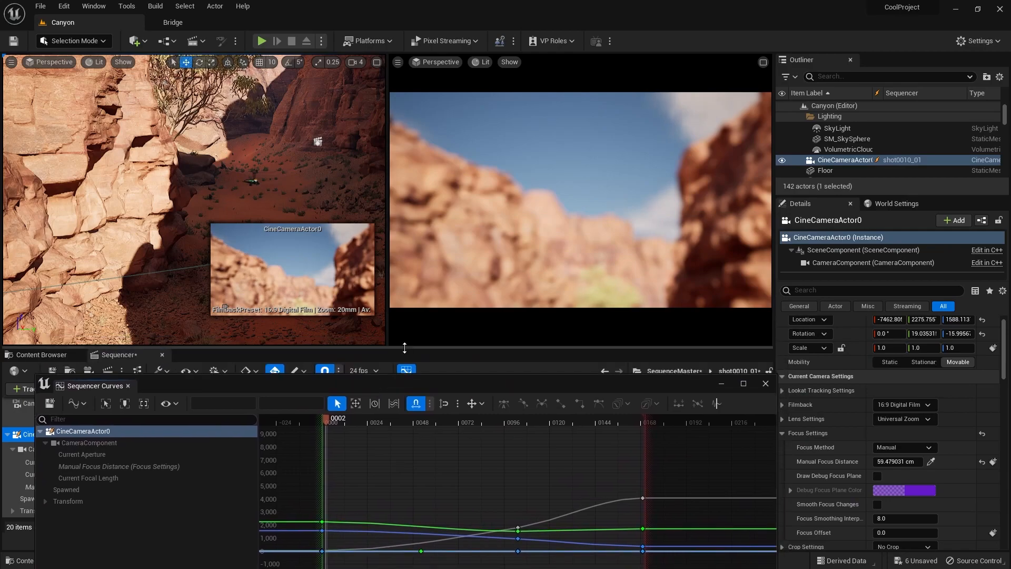
Step: Enlarge the lower editor area, dock the curve editor beside the Sequencer, and display only CineCameraActor0's transform curves
{"action": "left_click_drag", "start_coordinate": [400, 347], "coordinate": [400, 259]}
{"action": "left_click_drag", "start_coordinate": [93, 386], "coordinate": [197, 267]}
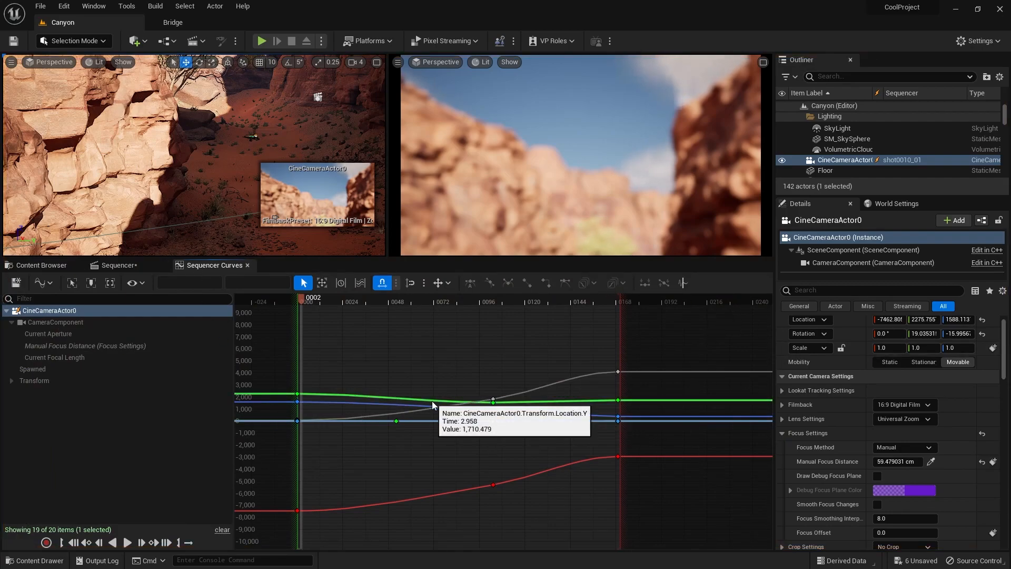
{"action": "left_click", "coordinate": [54, 379]}
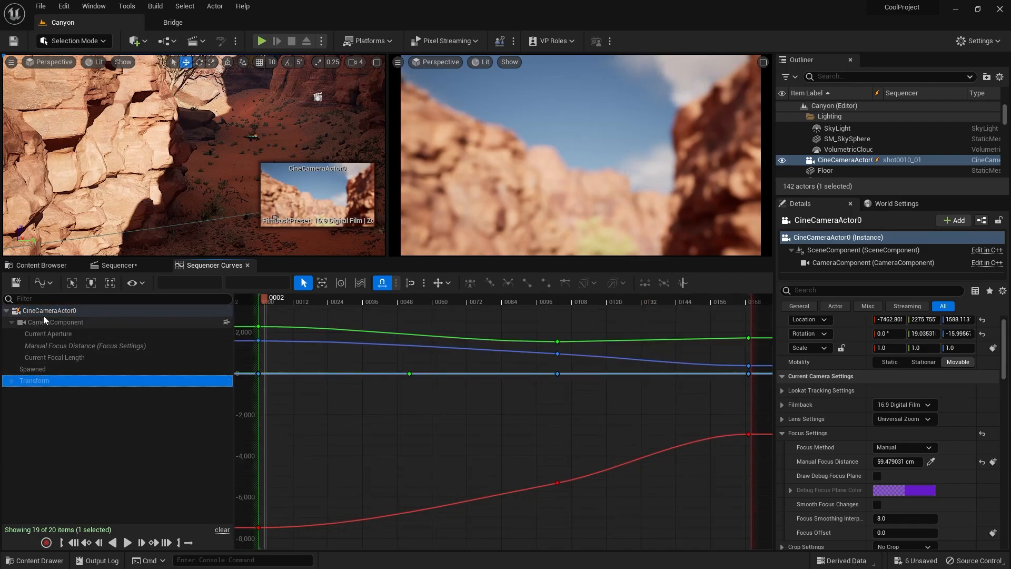
{"action": "left_click", "coordinate": [45, 315]}
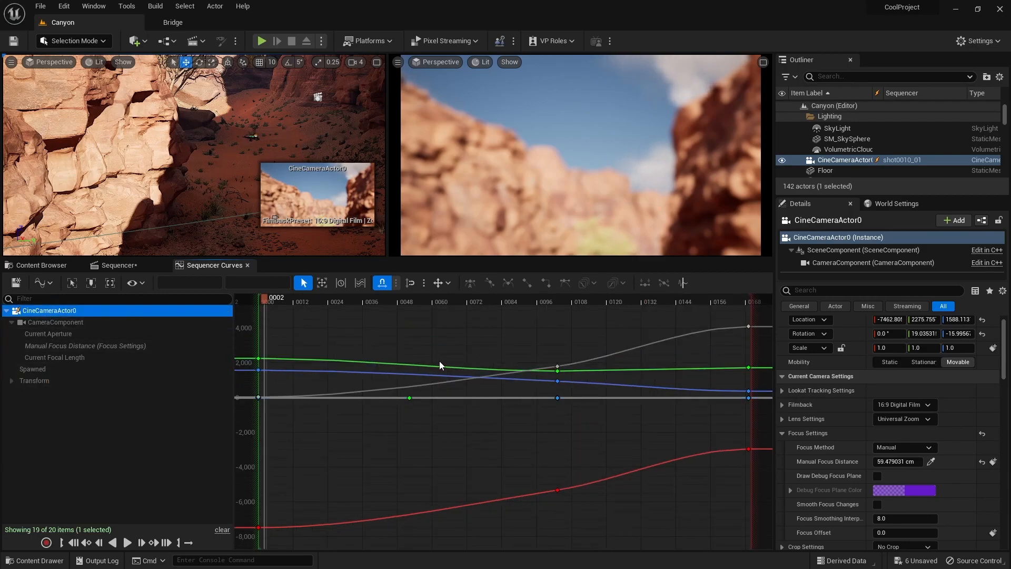
{"action": "left_click", "coordinate": [43, 380]}
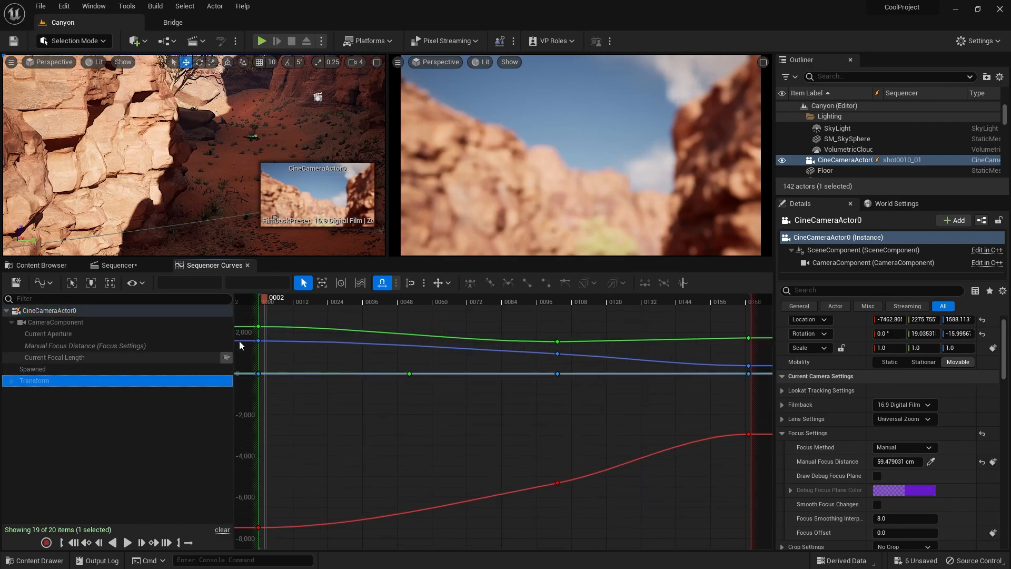
Step: Insert a key at about frame 63 on the blue transform curve near zero, and undo the trial move of that key
{"action": "scroll", "coordinate": [446, 364], "scroll_direction": "down", "scroll_amount": 2}
{"action": "middle_click", "coordinate": [396, 371]}
{"action": "left_click_drag", "start_coordinate": [397, 370], "coordinate": [486, 396]}
{"action": "key", "text": "ctrl+z"}
{"action": "left_click", "coordinate": [316, 324]}
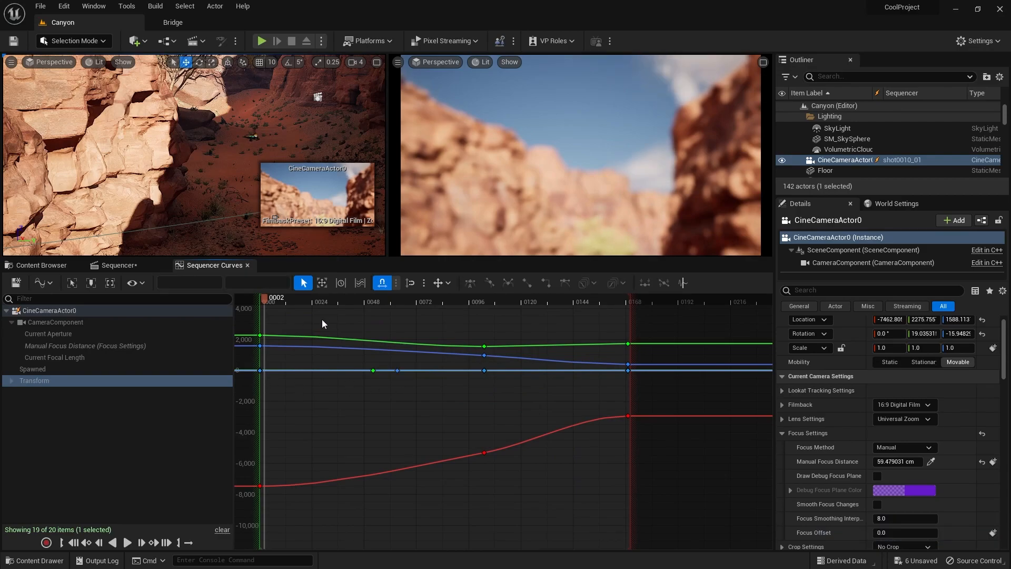
Step: Select all transform keys and scrub from the shot's start to frame 35 to examine how the smooth curves drive the camera
{"action": "left_click_drag", "start_coordinate": [252, 523], "coordinate": [253, 523]}
{"action": "left_click_drag", "start_coordinate": [264, 305], "coordinate": [302, 302]}
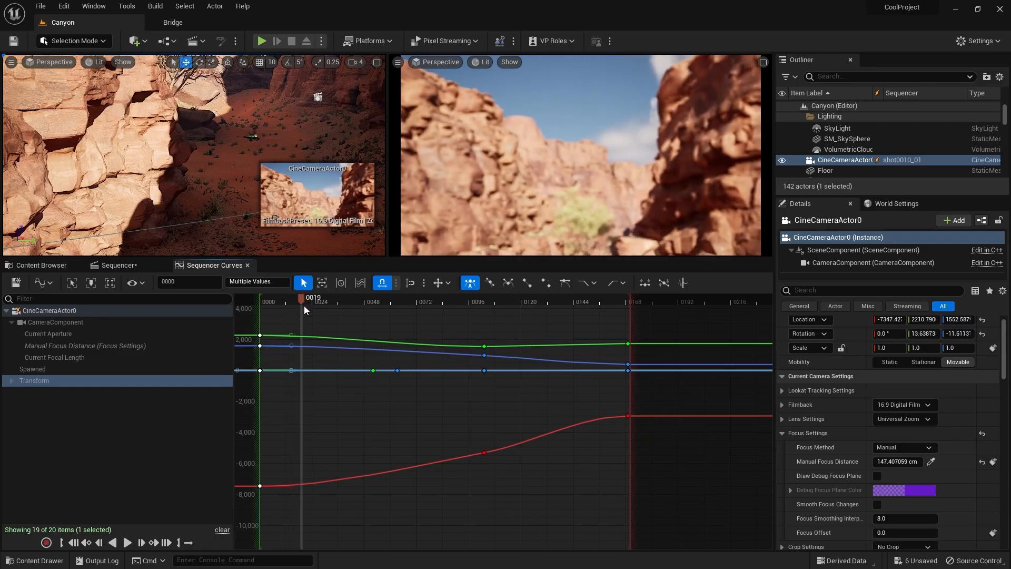
{"action": "left_click_drag", "start_coordinate": [292, 336], "coordinate": [278, 359]}
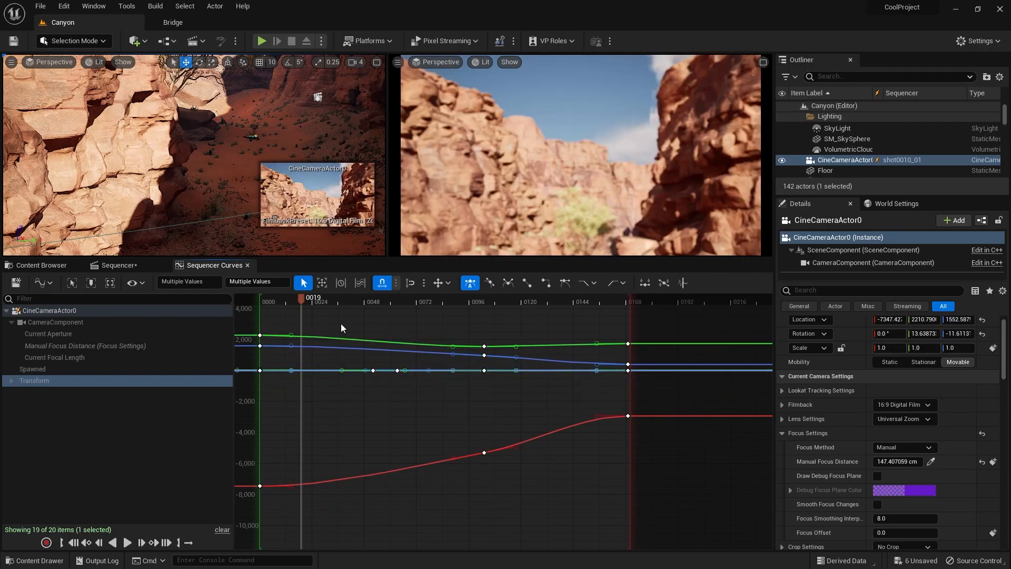
{"action": "left_click_drag", "start_coordinate": [305, 299], "coordinate": [339, 335]}
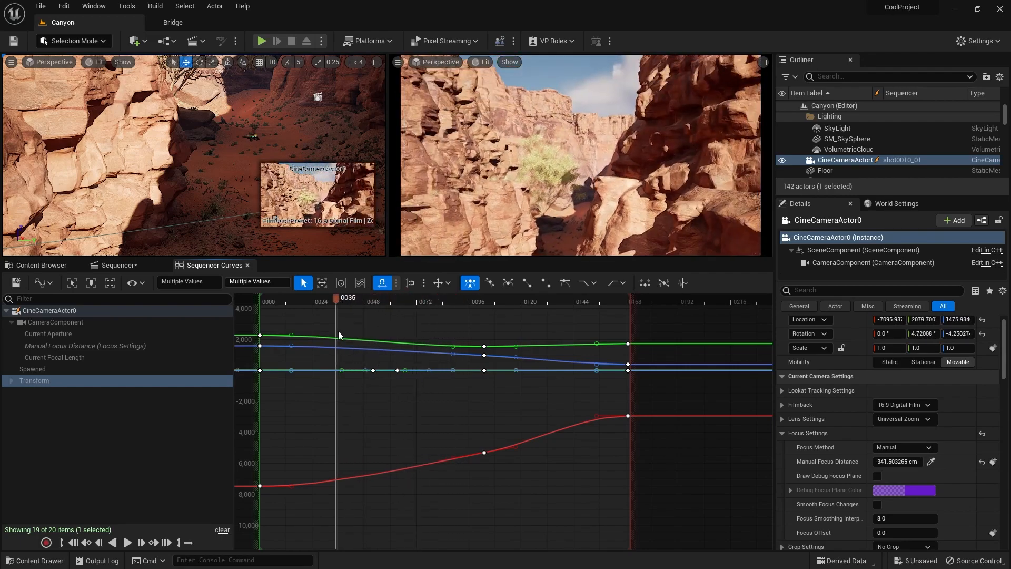
Step: Set linear interpolation on all selected transform keys and play the shot from its beginning
{"action": "left_click", "coordinate": [527, 283]}
{"action": "left_click_drag", "start_coordinate": [334, 300], "coordinate": [264, 308]}
{"action": "key", "text": "space"}
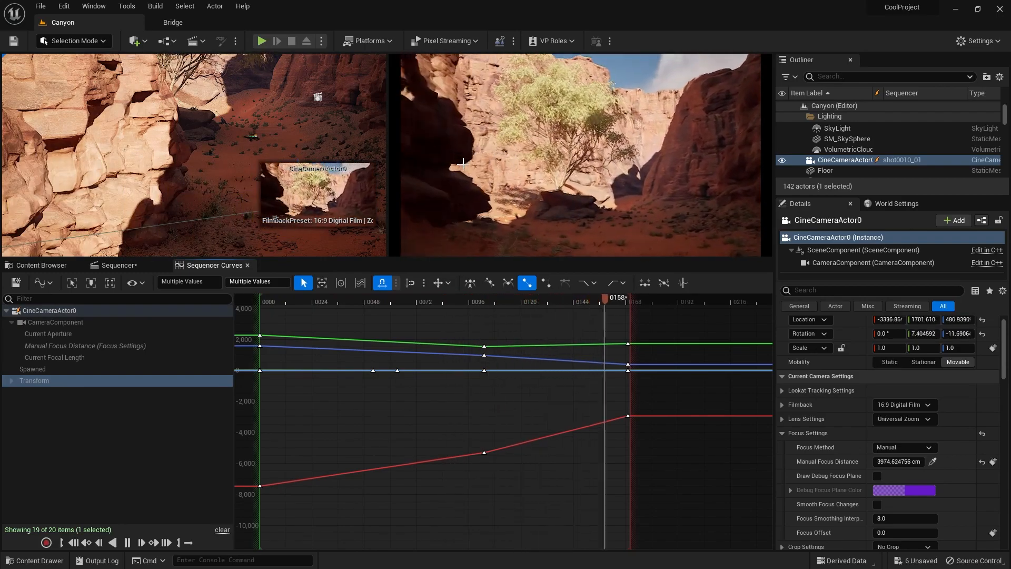
Step: Set constant interpolation on all selected transform keys and play the shot from its beginning
{"action": "left_click", "coordinate": [547, 283]}
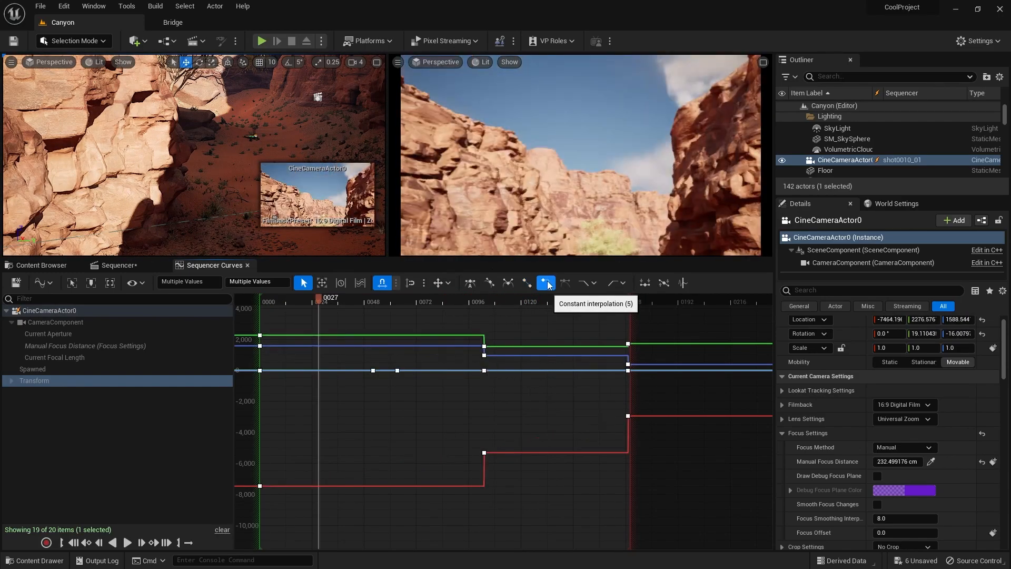
{"action": "left_click", "coordinate": [317, 302]}
{"action": "left_click", "coordinate": [261, 299]}
{"action": "key", "text": "space"}
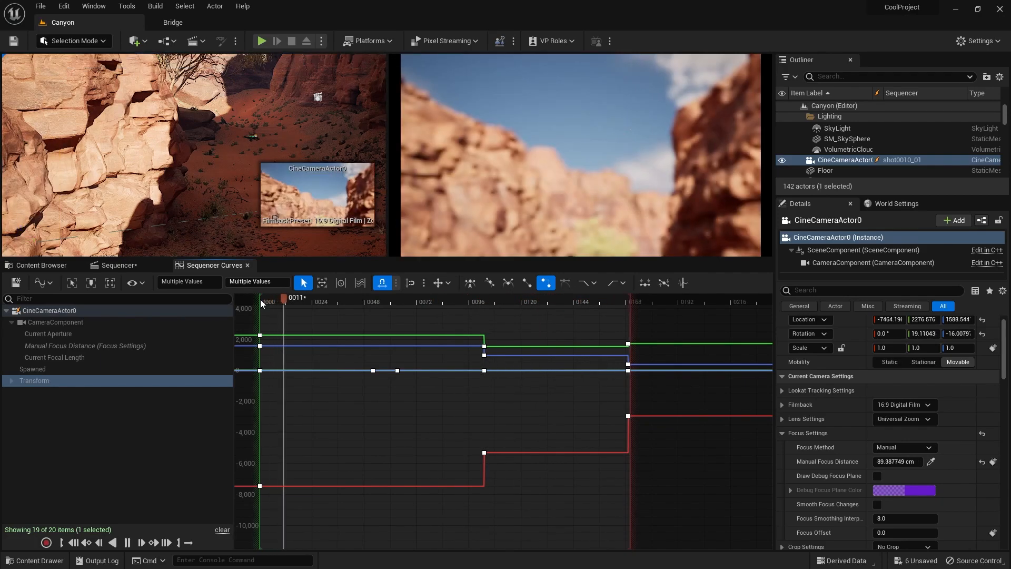
{"action": "key", "text": "ctrl+z"}
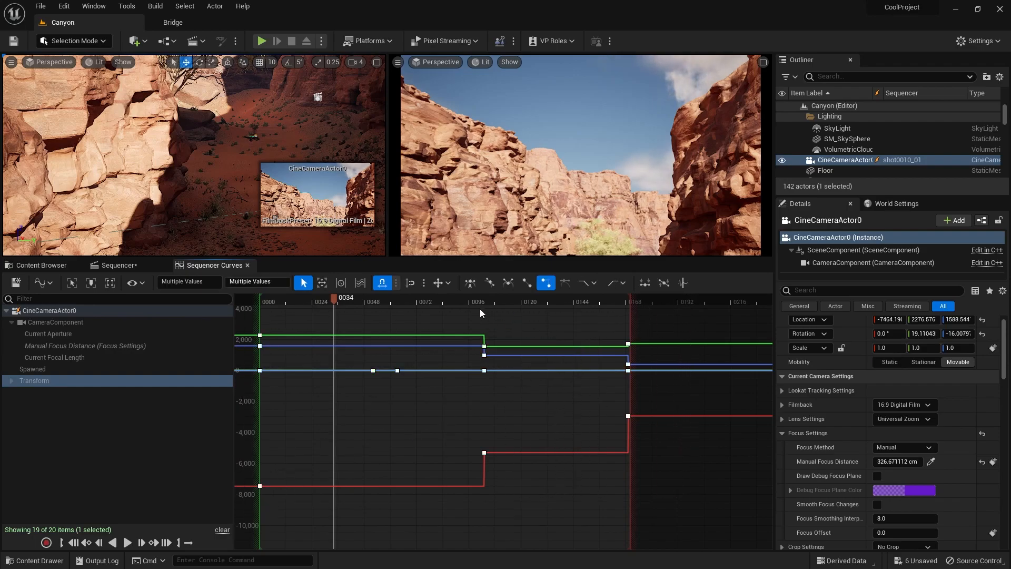
Step: Set automatic cubic interpolation on all selected transform keys and play the shot from near its beginning
{"action": "left_click", "coordinate": [470, 284]}
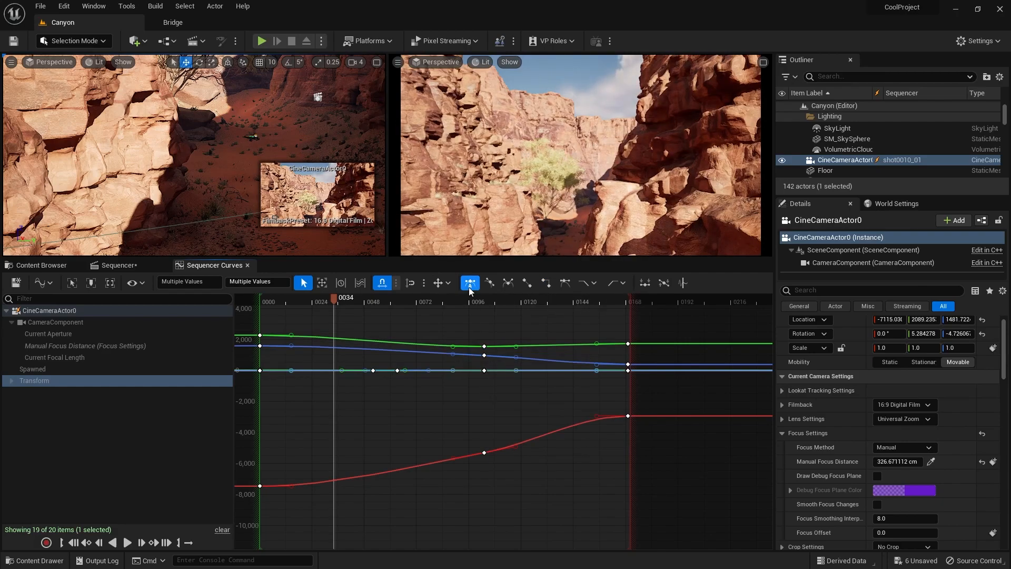
{"action": "left_click", "coordinate": [339, 304]}
{"action": "left_click_drag", "start_coordinate": [339, 304], "coordinate": [271, 302]}
{"action": "key", "text": "space"}
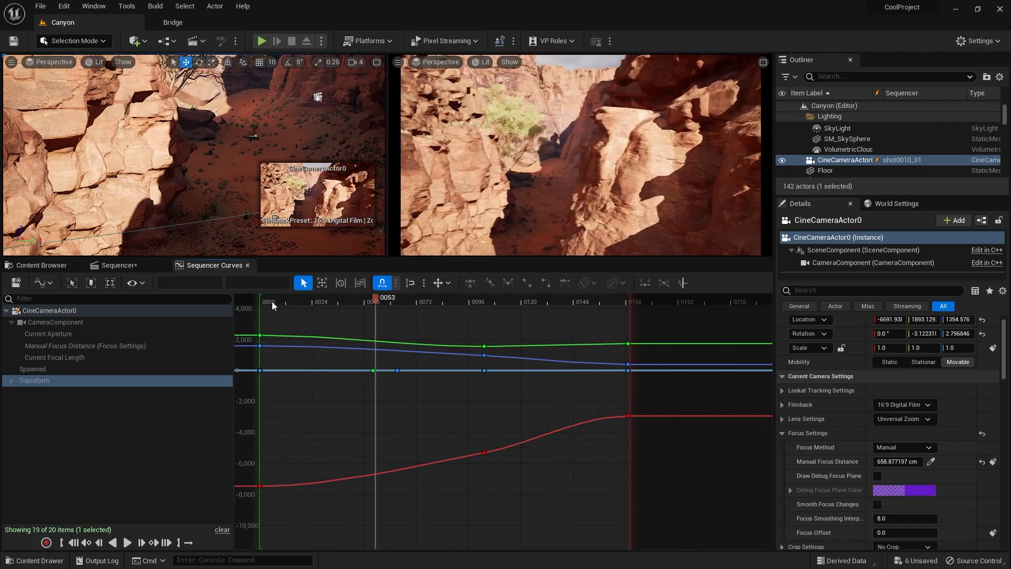
{"action": "key", "text": "space"}
Step: Enable weighted tangents on all transform keys and stretch the outgoing handles of the frame 0 keys to about frame 74
{"action": "left_click_drag", "start_coordinate": [246, 318], "coordinate": [665, 546]}
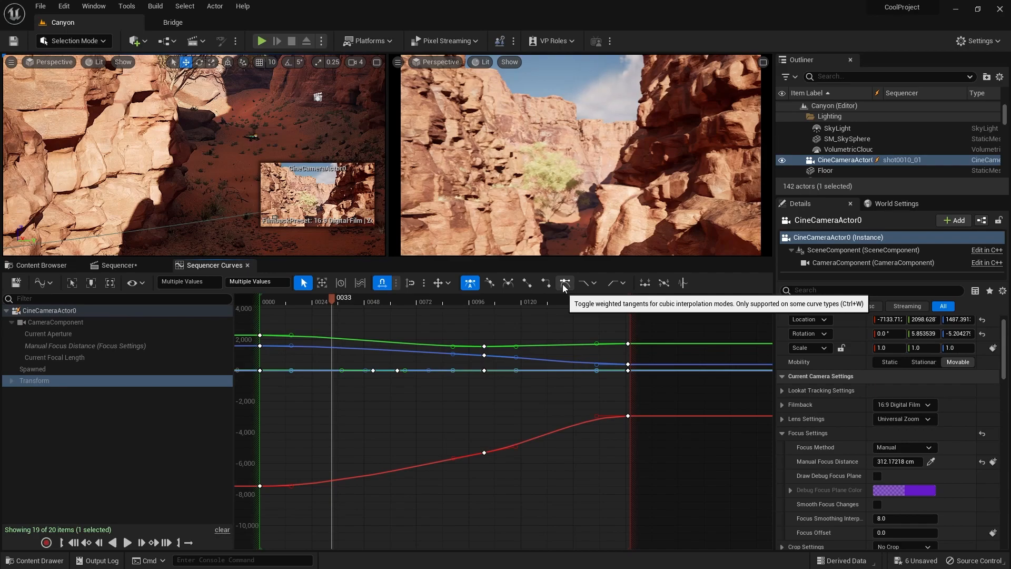
{"action": "left_click", "coordinate": [474, 314]}
{"action": "left_click_drag", "start_coordinate": [290, 320], "coordinate": [247, 505]}
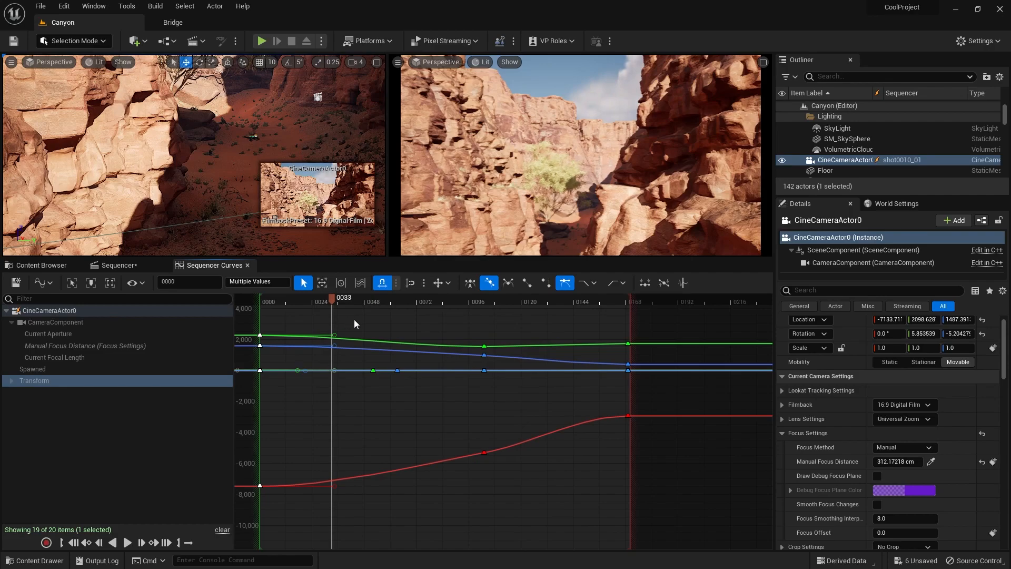
{"action": "left_click_drag", "start_coordinate": [353, 319], "coordinate": [320, 513]}
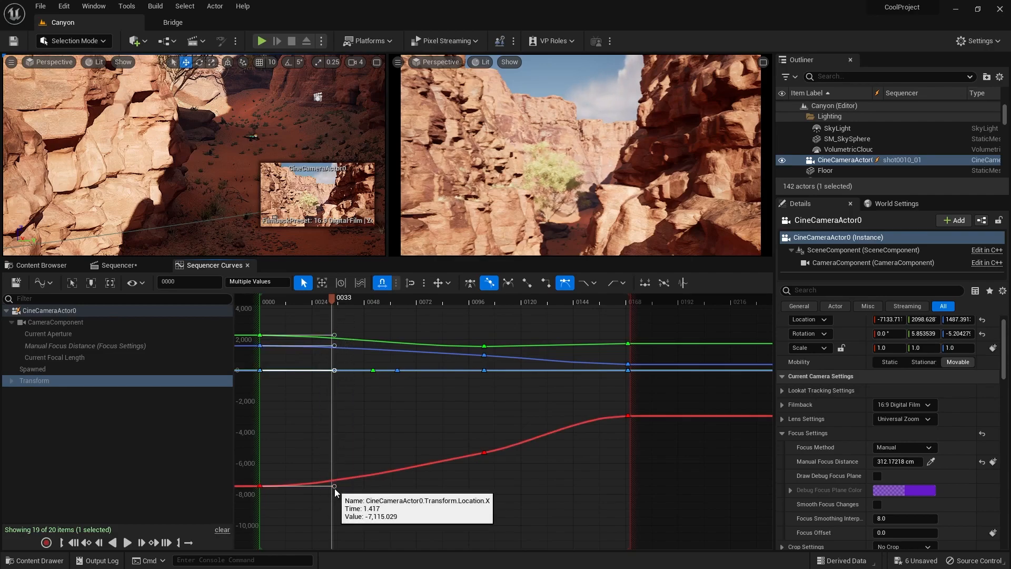
{"action": "left_click_drag", "start_coordinate": [334, 485], "coordinate": [418, 513]}
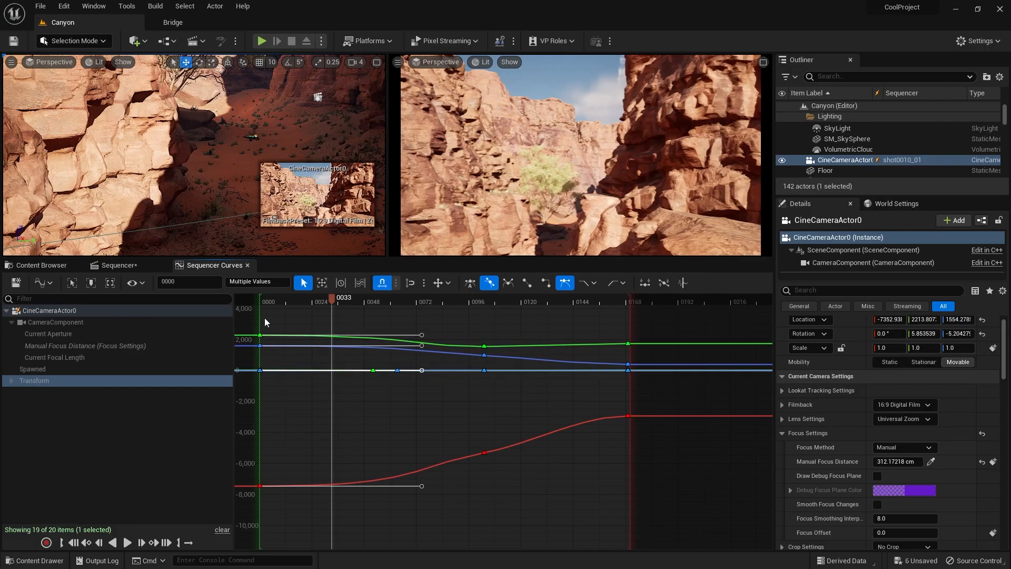
Step: Play the shot from near its beginning to check the slower camera start, and return the playhead to frame 66
{"action": "left_click_drag", "start_coordinate": [332, 299], "coordinate": [280, 299]}
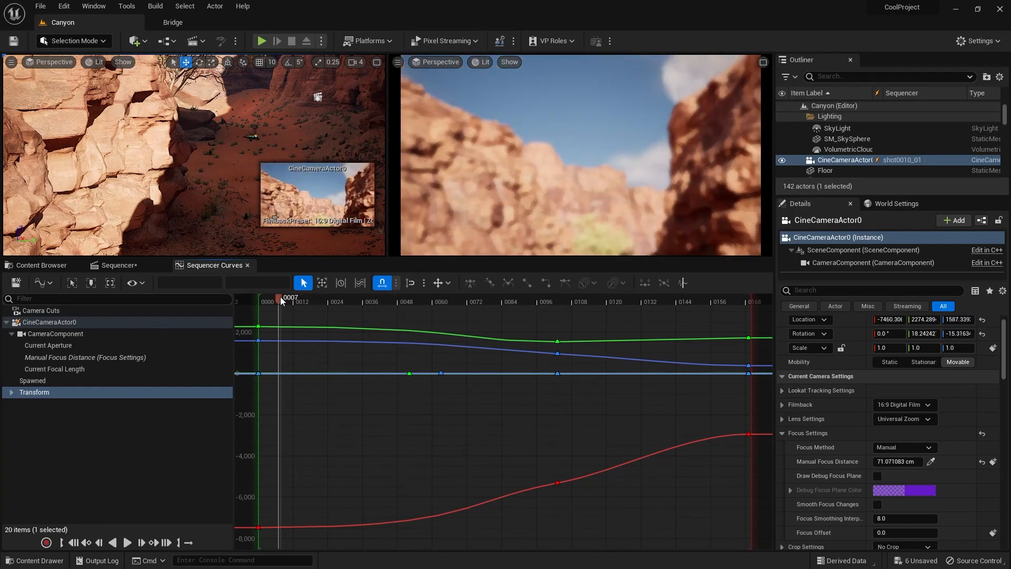
{"action": "key", "text": "space"}
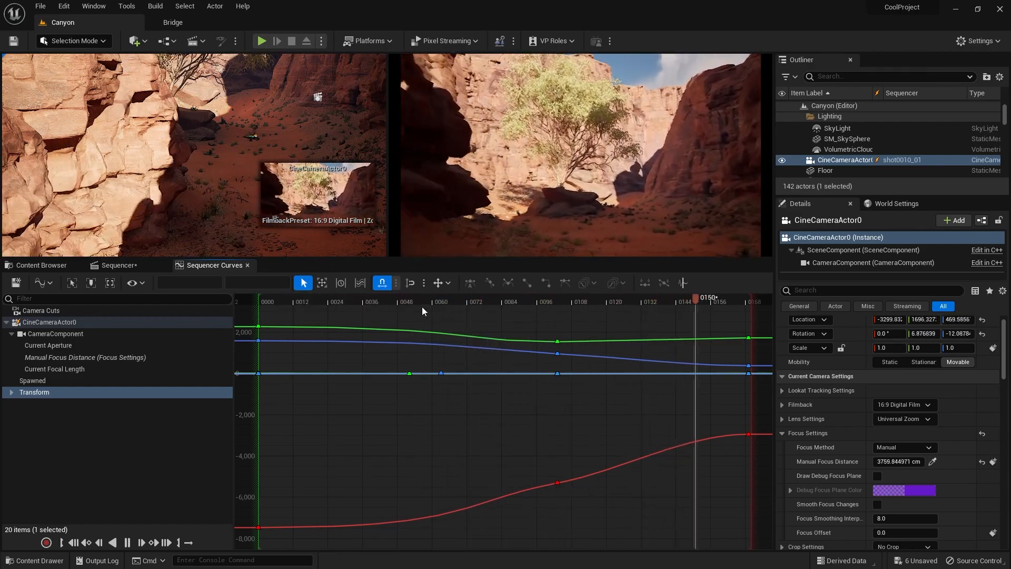
{"action": "left_click", "coordinate": [450, 306]}
Step: Flatten the tangents of the frame 103 transform keys, stretch their incoming handles to about frame 46, and play the shot
{"action": "left_click_drag", "start_coordinate": [571, 330], "coordinate": [515, 526]}
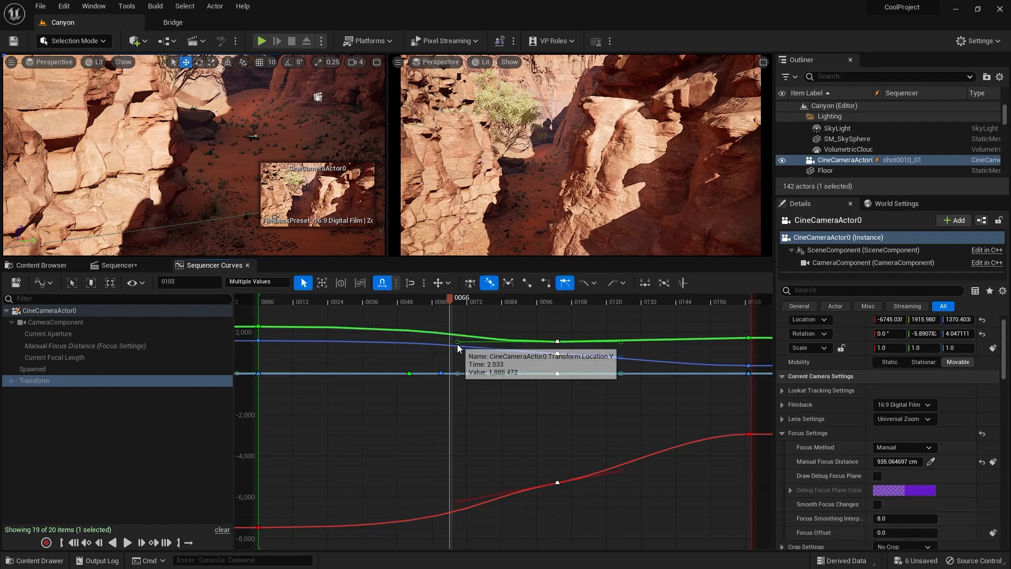
{"action": "left_click_drag", "start_coordinate": [458, 342], "coordinate": [391, 341]}
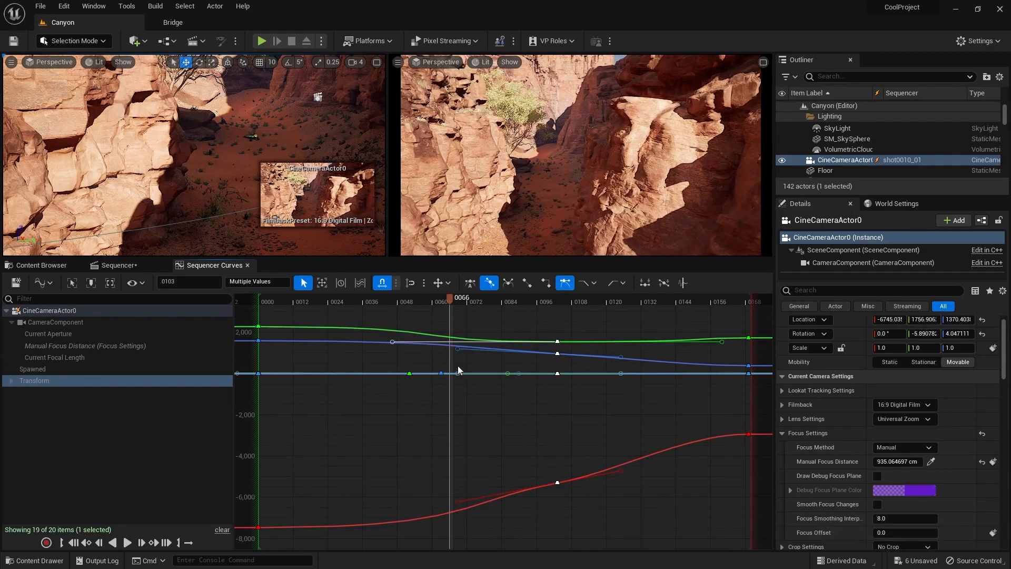
{"action": "left_click_drag", "start_coordinate": [457, 349], "coordinate": [411, 346]}
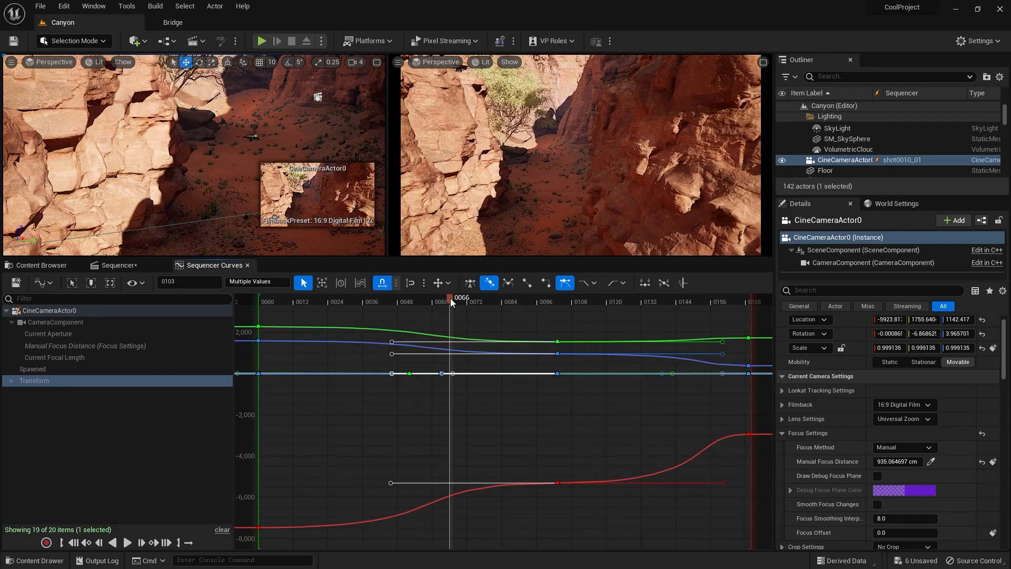
{"action": "left_click_drag", "start_coordinate": [450, 298], "coordinate": [323, 312]}
{"action": "key", "text": "space"}
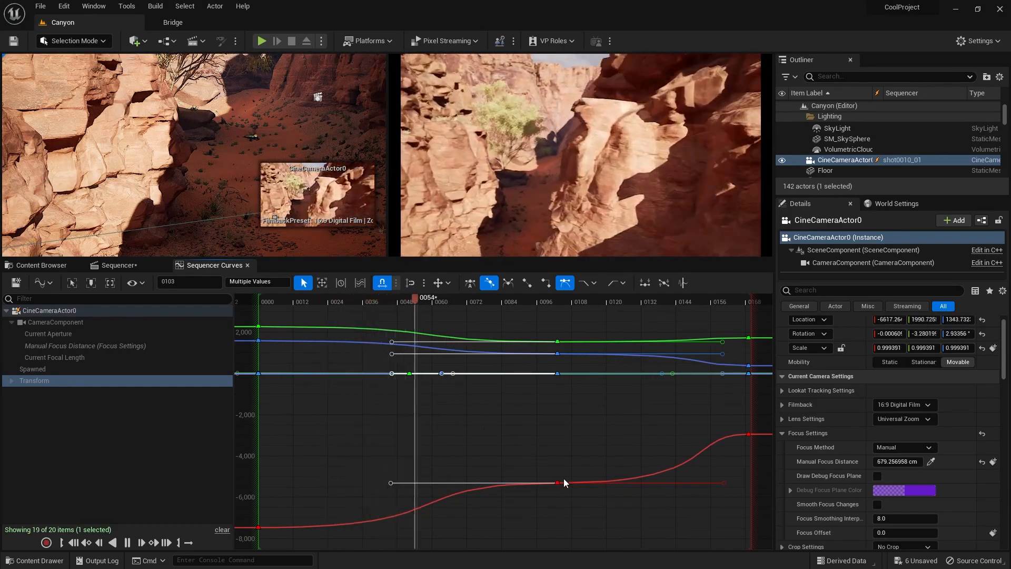
Step: Break the tangents of the frame 103 transform keys and shorten their outgoing handles to about frame 134
{"action": "left_click", "coordinate": [555, 423]}
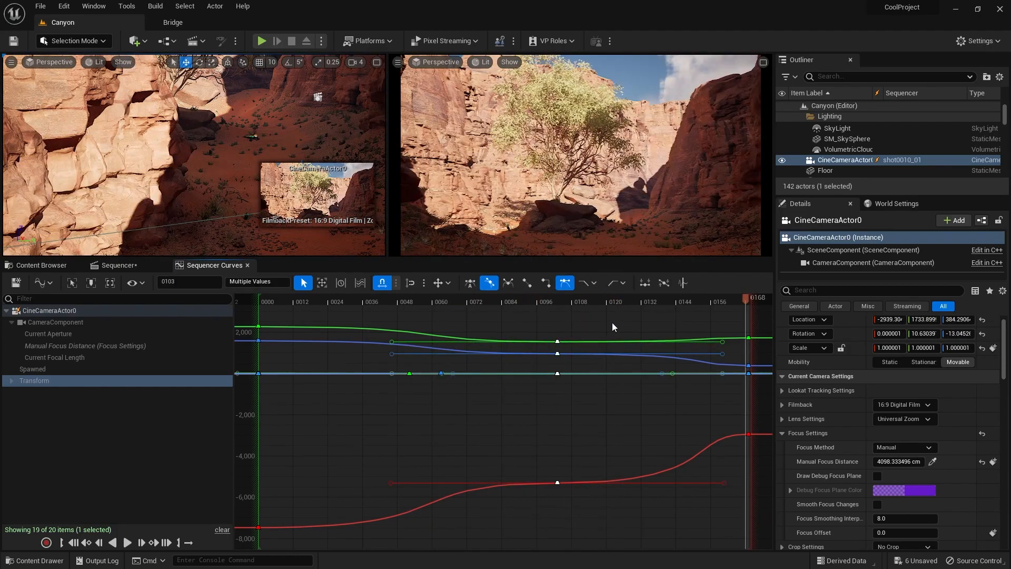
{"action": "left_click_drag", "start_coordinate": [585, 300], "coordinate": [644, 301]}
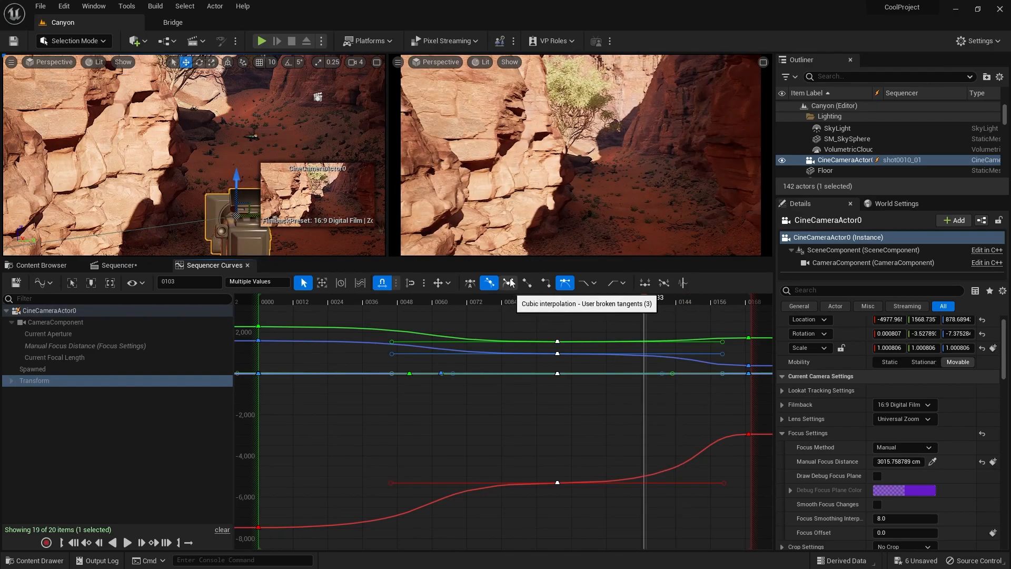
{"action": "key", "text": "ctrl+z"}
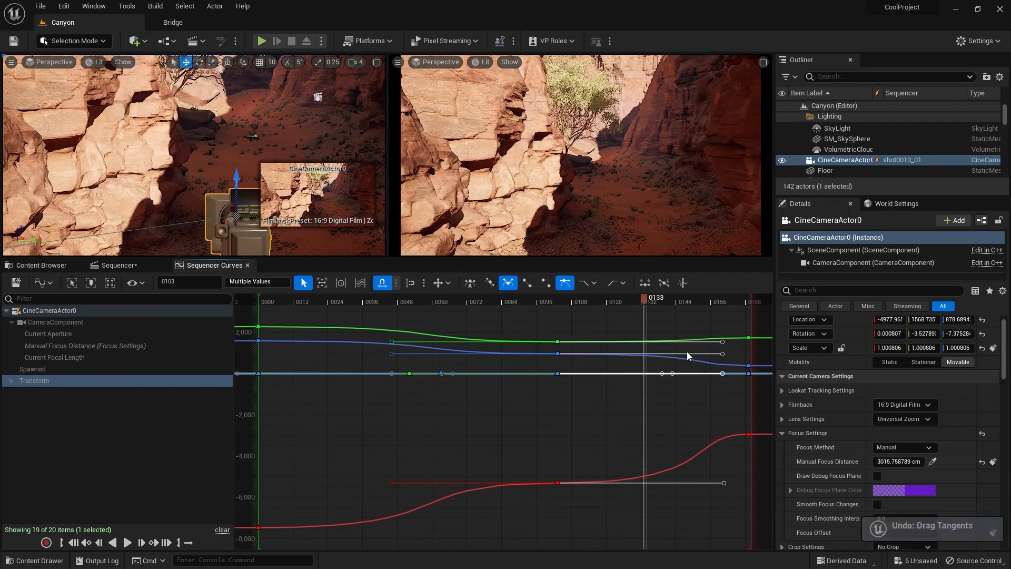
{"action": "left_click_drag", "start_coordinate": [723, 342], "coordinate": [648, 342]}
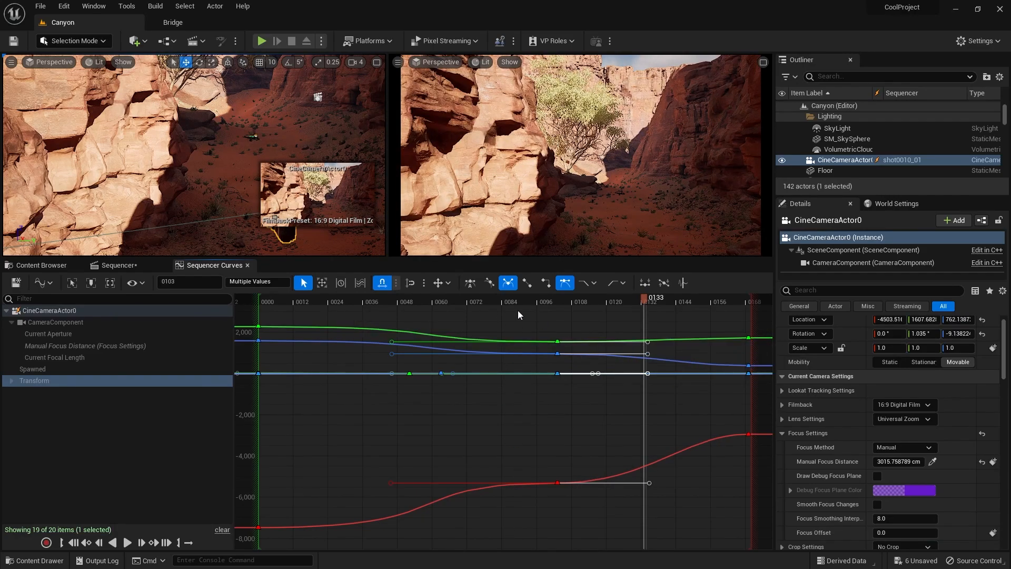
{"action": "left_click_drag", "start_coordinate": [523, 297], "coordinate": [559, 293]}
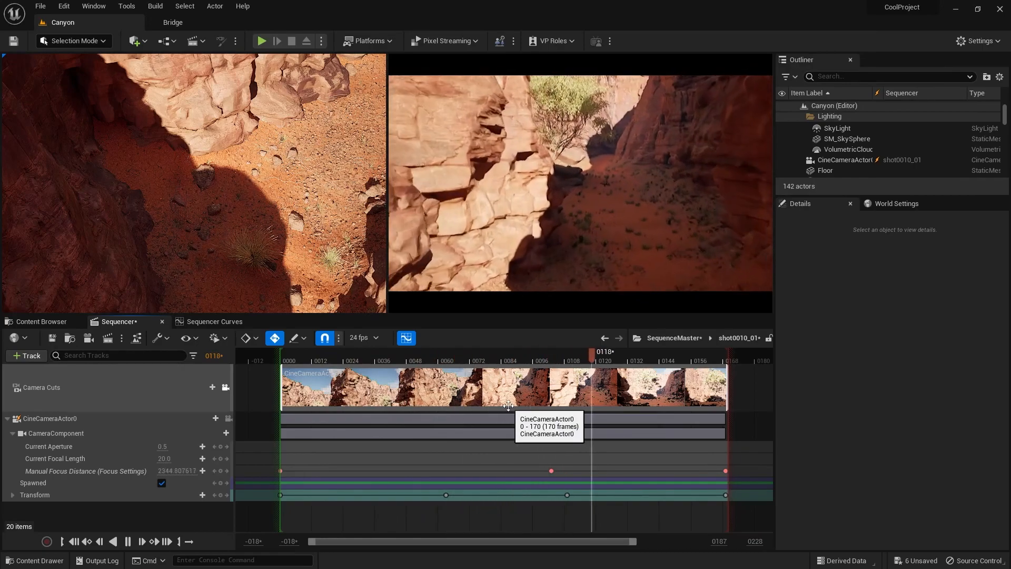
Step: In SequenceMaster, extend the playback end past frame 624 and shift shot0030_01 through shot0050_01 so shot0030_01 starts at frame 328
{"action": "left_click", "coordinate": [688, 340]}
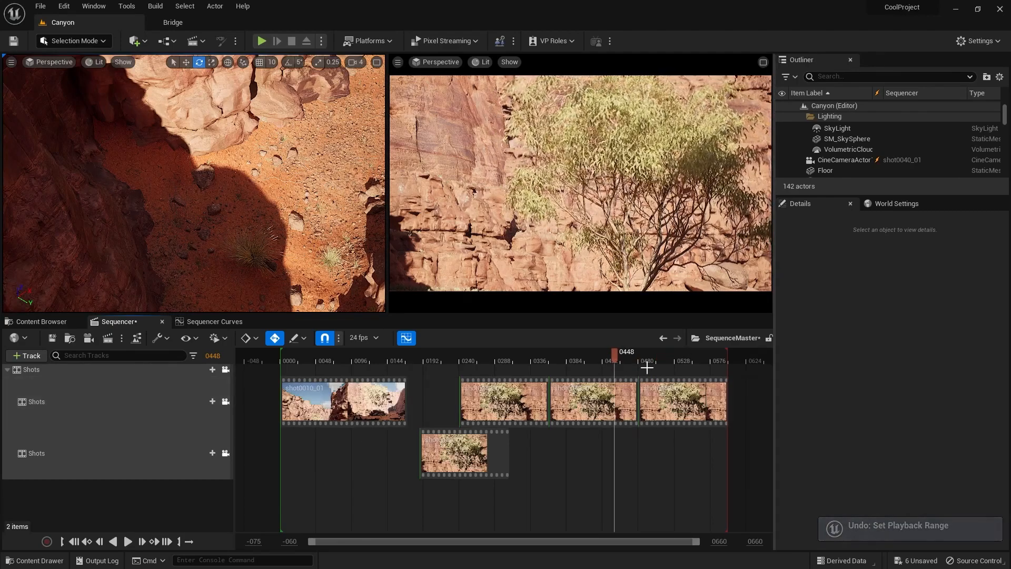
{"action": "left_click_drag", "start_coordinate": [744, 355], "coordinate": [781, 357]}
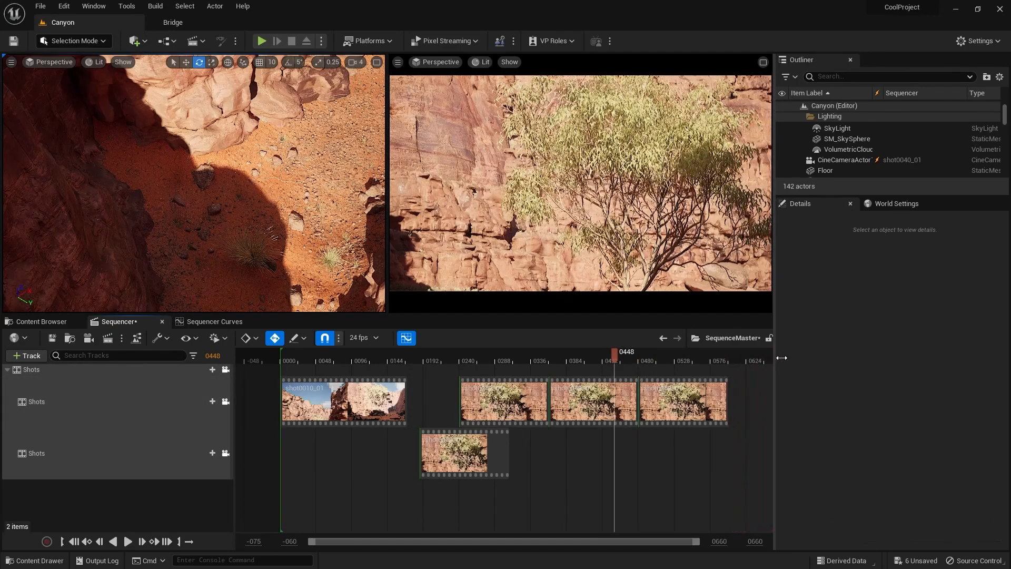
{"action": "mouse_move", "coordinate": [750, 450]}
{"action": "left_mouse_down"}
{"action": "mouse_move", "coordinate": [567, 396]}
{"action": "mouse_move", "coordinate": [495, 401]}
{"action": "mouse_move", "coordinate": [561, 400]}
{"action": "left_mouse_up"}
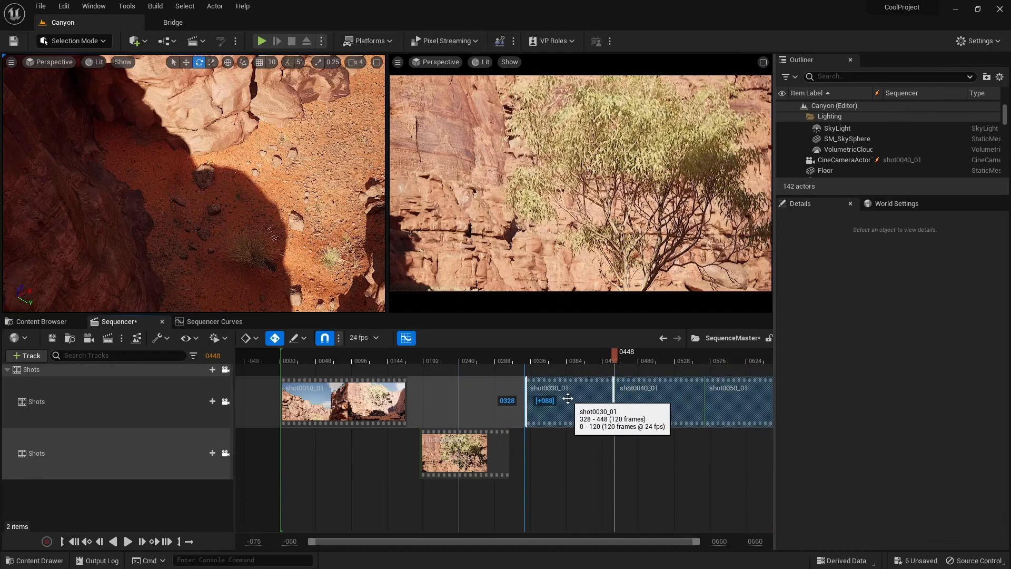
Step: Place shot0020_01 directly behind shot0010_01 in the main shots row, and reposition shot0030_01 through shot0050_01 as a group
{"action": "left_click_drag", "start_coordinate": [473, 443], "coordinate": [460, 410]}
{"action": "left_click_drag", "start_coordinate": [542, 447], "coordinate": [763, 388]}
{"action": "mouse_move", "coordinate": [738, 387]}
{"action": "left_mouse_down"}
{"action": "mouse_move", "coordinate": [721, 388]}
{"action": "mouse_move", "coordinate": [738, 386]}
{"action": "left_mouse_up"}
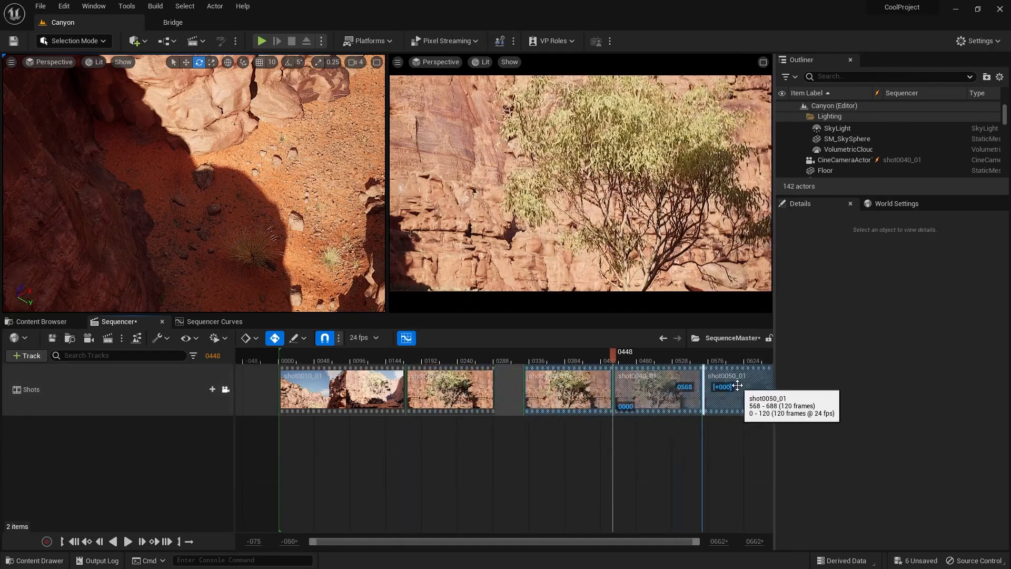
Step: Open shot0020_01 for editing, and bring up the Sequence folder in the Content Browser
{"action": "double_click", "coordinate": [453, 387]}
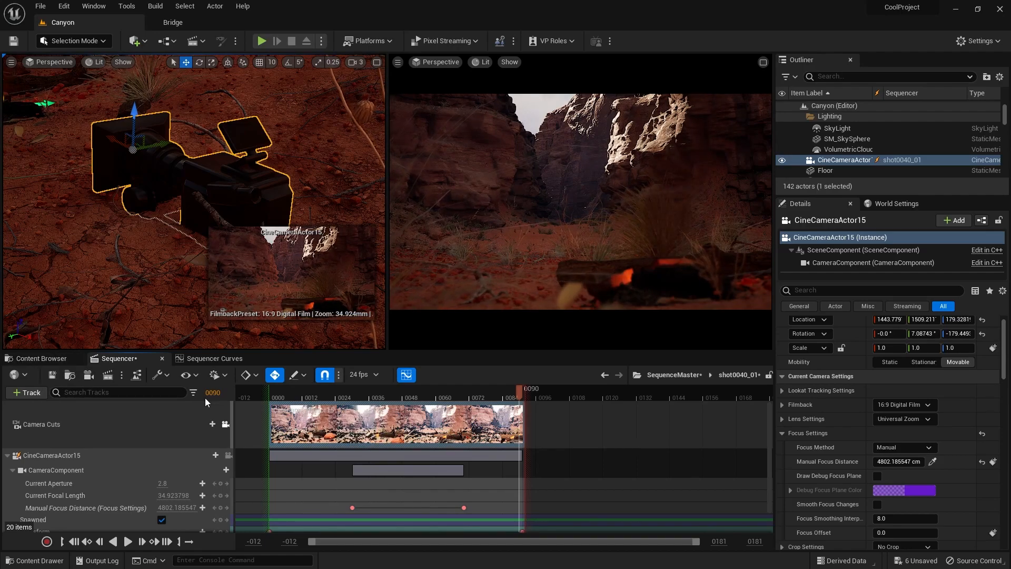
{"action": "left_click", "coordinate": [48, 359]}
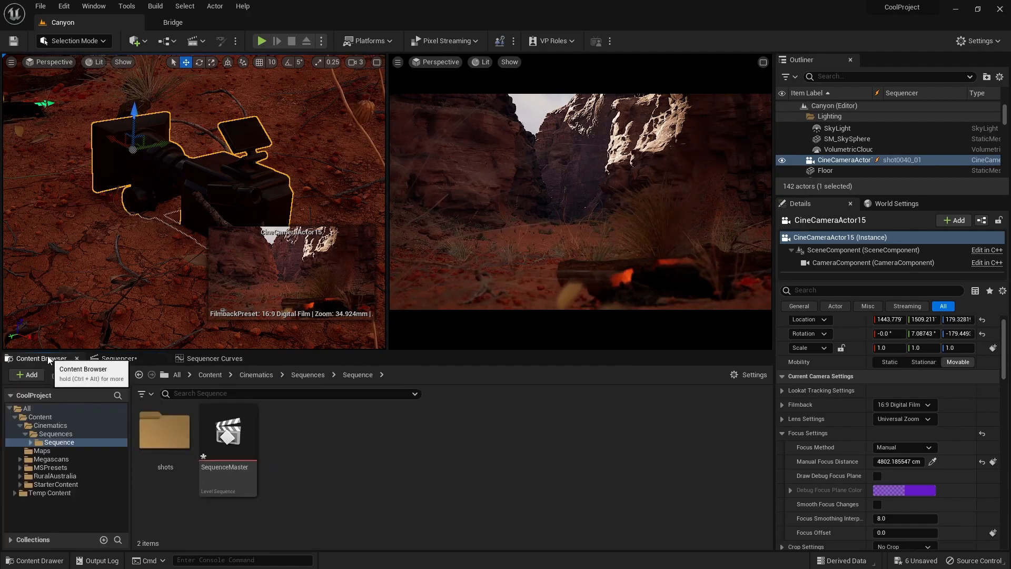
Step: Create a Blueprint class with CameraShakeBase as parent in the Cinematics folder and name it CameraShake01
{"action": "left_click", "coordinate": [59, 426]}
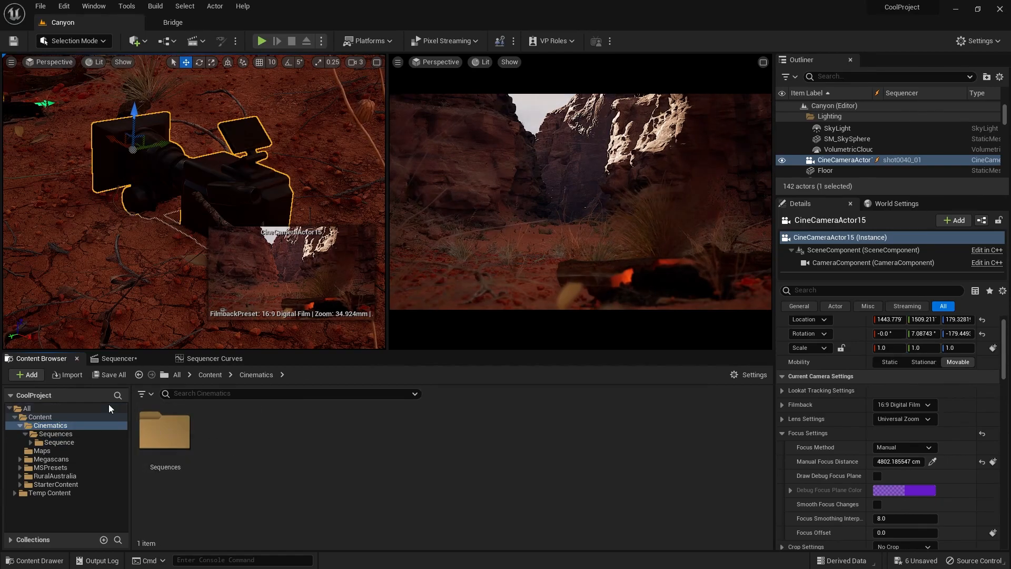
{"action": "right_click", "coordinate": [288, 439]}
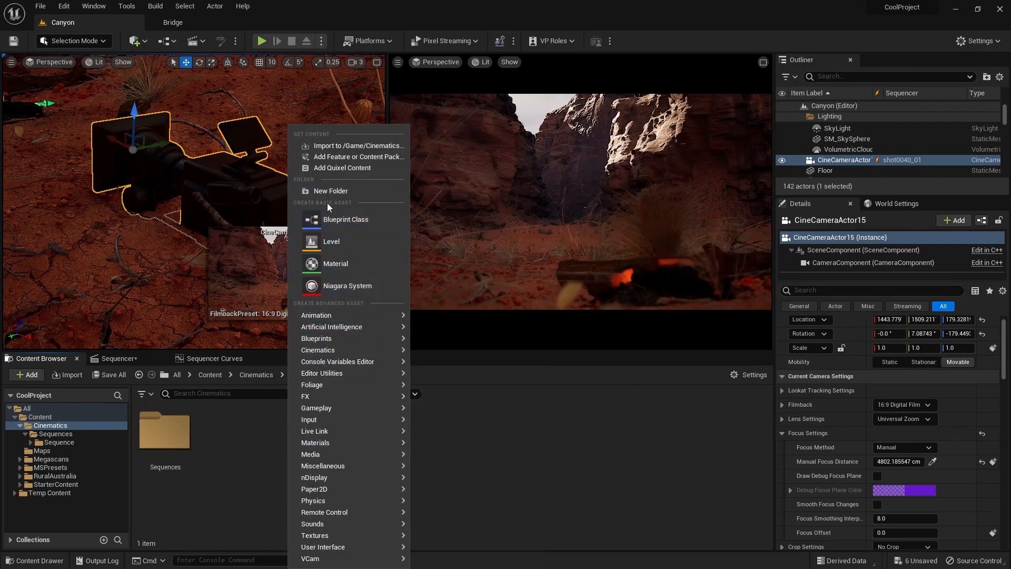
{"action": "left_click", "coordinate": [340, 220]}
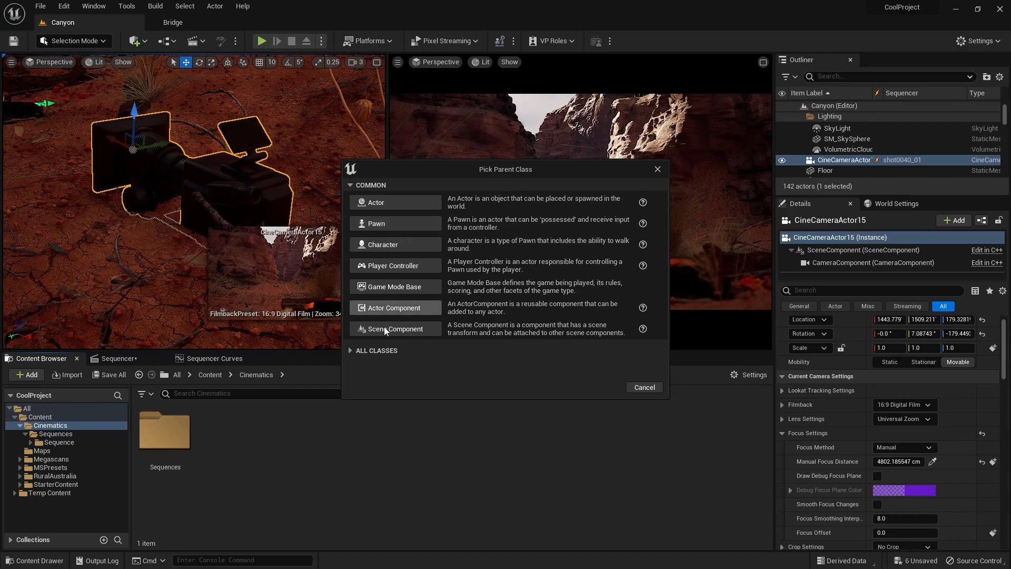
{"action": "left_click", "coordinate": [351, 351]}
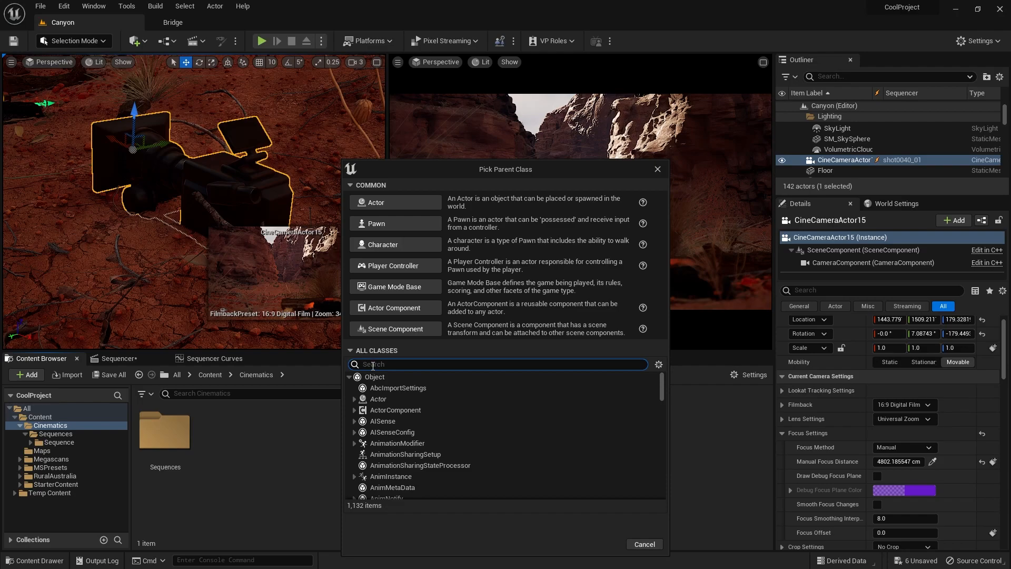
{"action": "type", "text": "camerashake"}
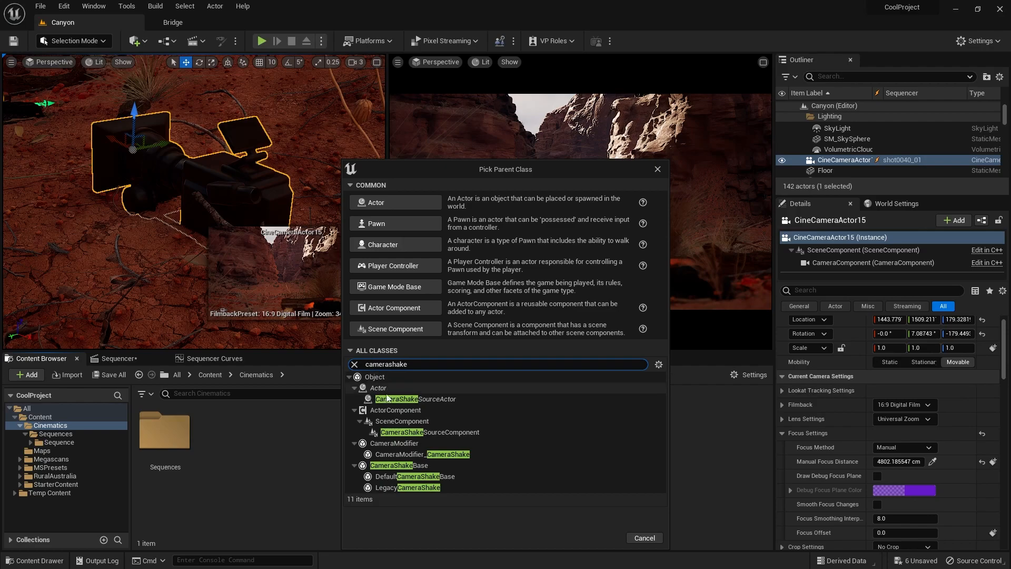
{"action": "left_click", "coordinate": [409, 467]}
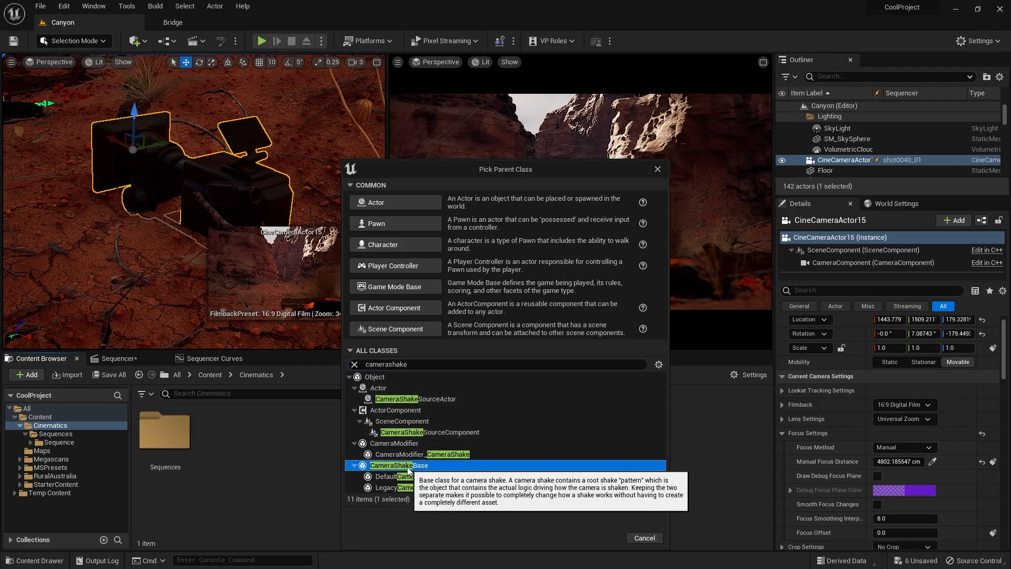
{"action": "left_click", "coordinate": [610, 535]}
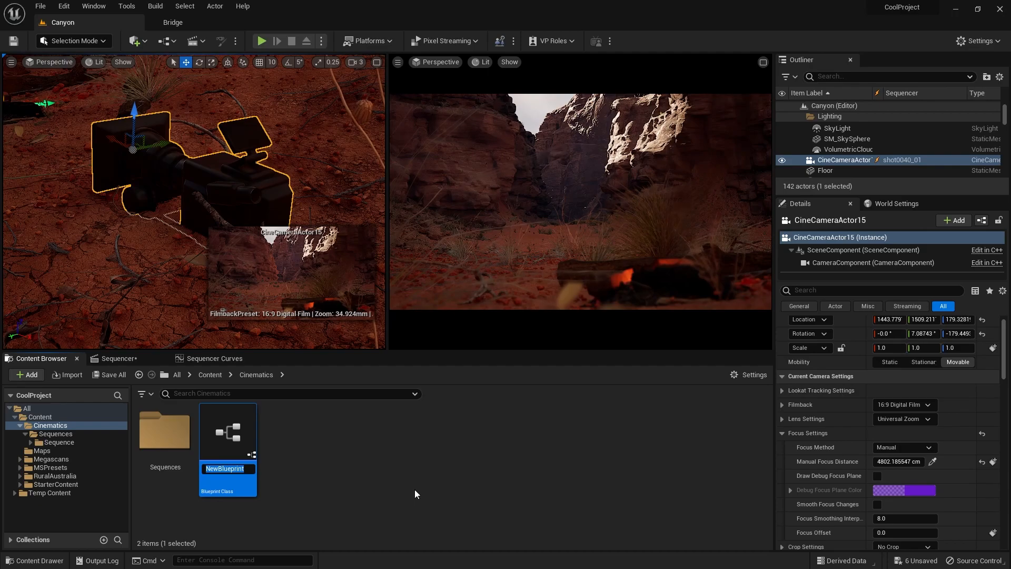
{"action": "type", "text": "CameraShake01"}
{"action": "key", "text": "Return"}
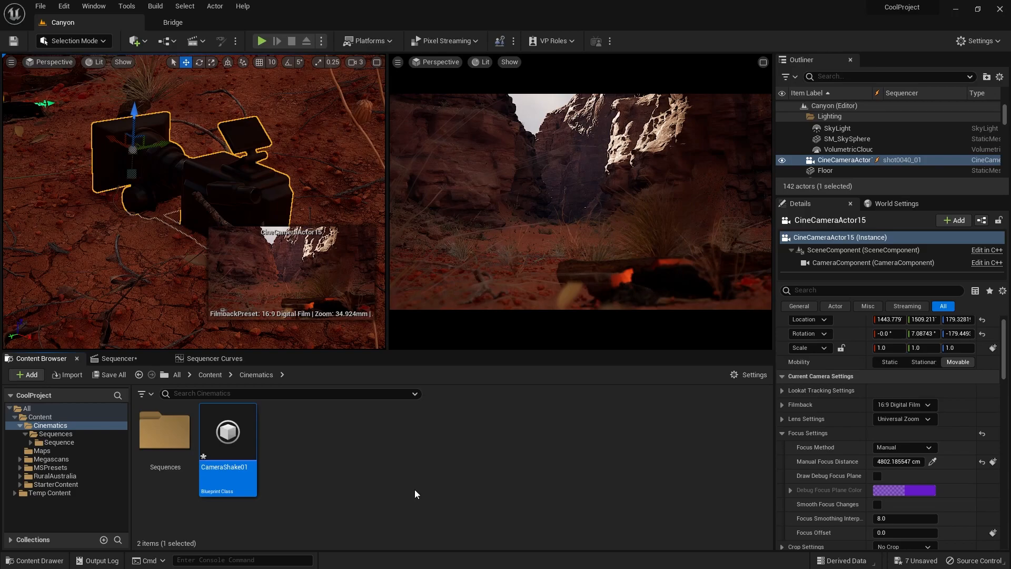
Step: Open CameraShake01, set its root shake pattern to Perlin Noise Camera Shake Pattern, and expand the pattern's settings
{"action": "double_click", "coordinate": [246, 437]}
{"action": "left_click_drag", "start_coordinate": [561, 208], "coordinate": [524, 74]}
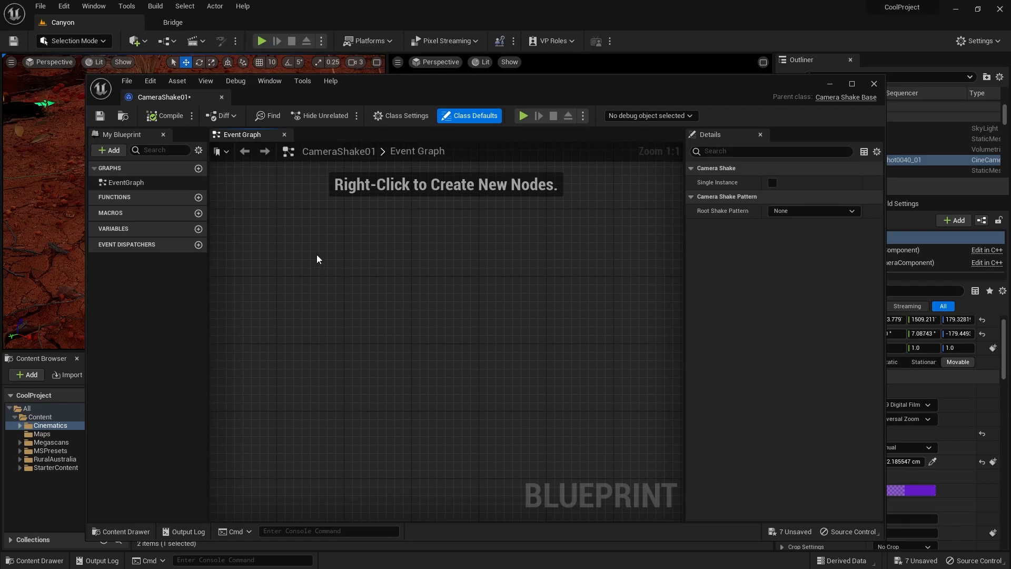
{"action": "left_click", "coordinate": [875, 83]}
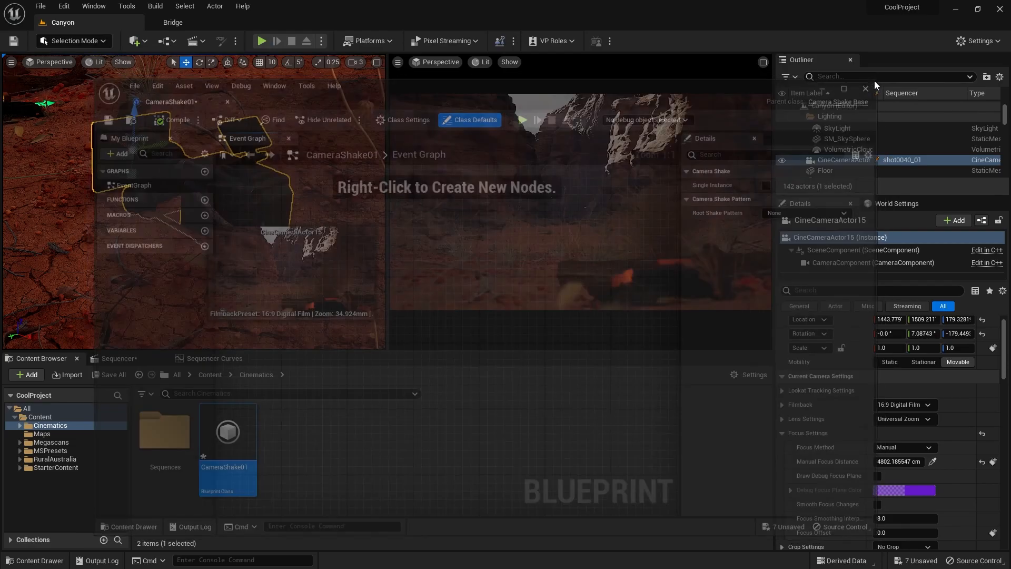
{"action": "double_click", "coordinate": [230, 446]}
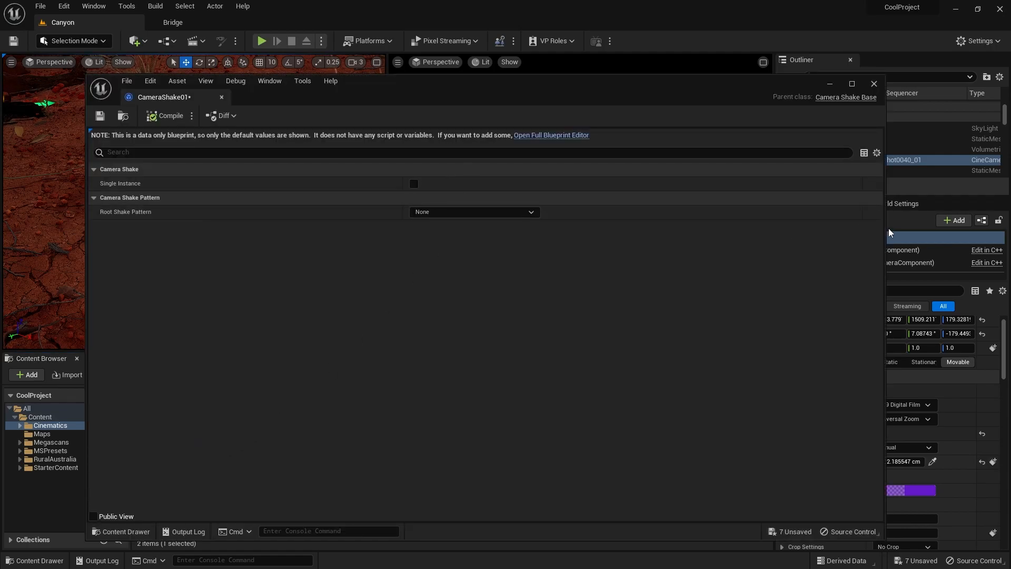
{"action": "left_click_drag", "start_coordinate": [885, 230], "coordinate": [543, 399]}
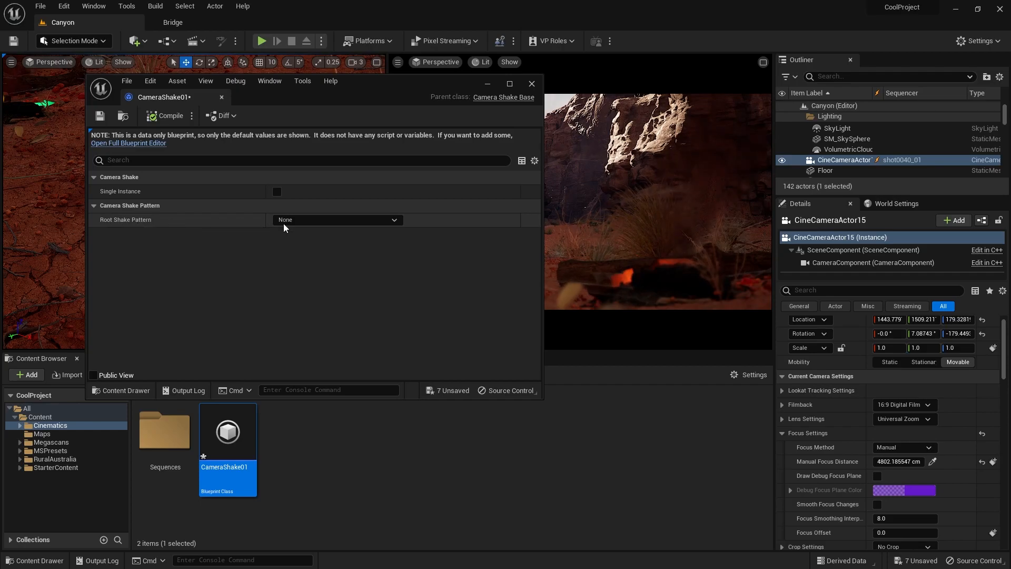
{"action": "left_click", "coordinate": [337, 220]}
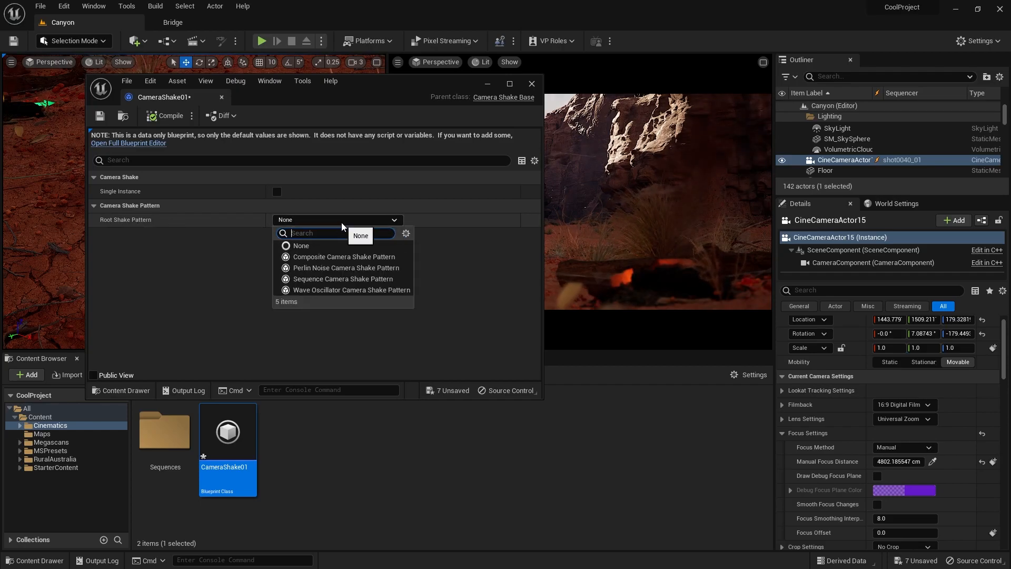
{"action": "left_click", "coordinate": [388, 268]}
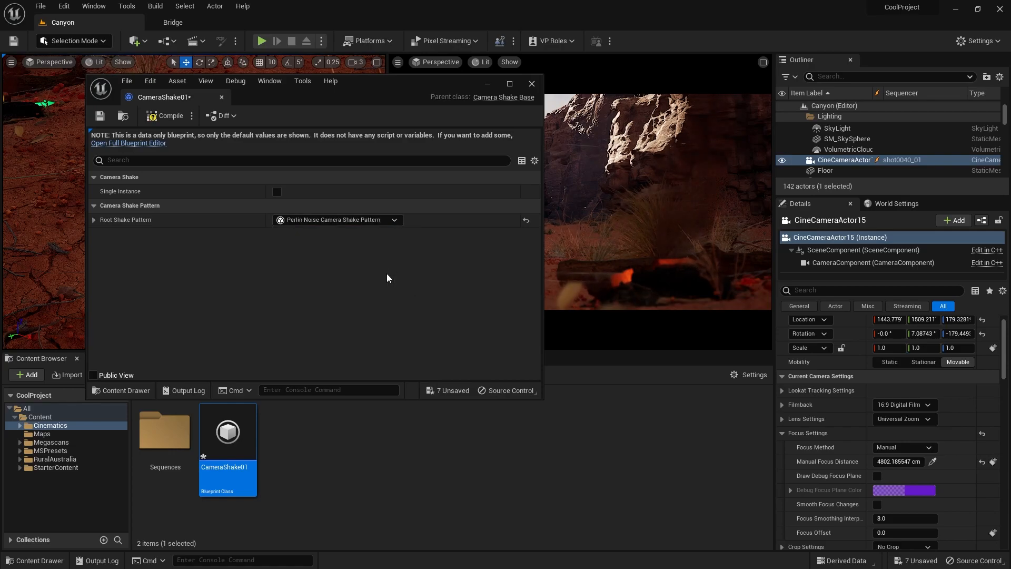
{"action": "left_click", "coordinate": [95, 221]}
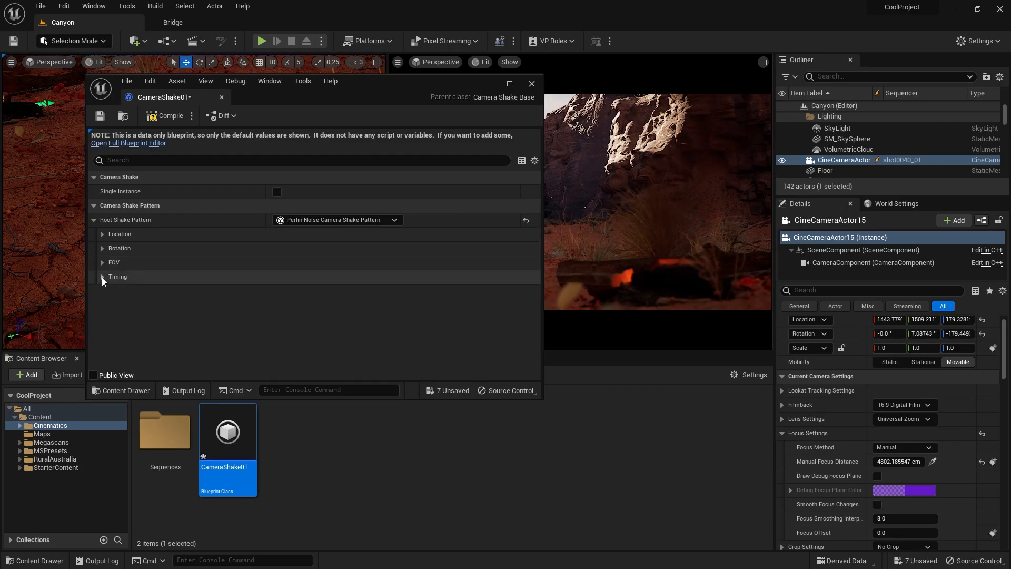
Step: Add CameraShake01 as a camera shake on the CameraComponent of CineCameraActor15, and fit its section to frames 0 to 92
{"action": "left_click_drag", "start_coordinate": [350, 81], "coordinate": [931, 236]}
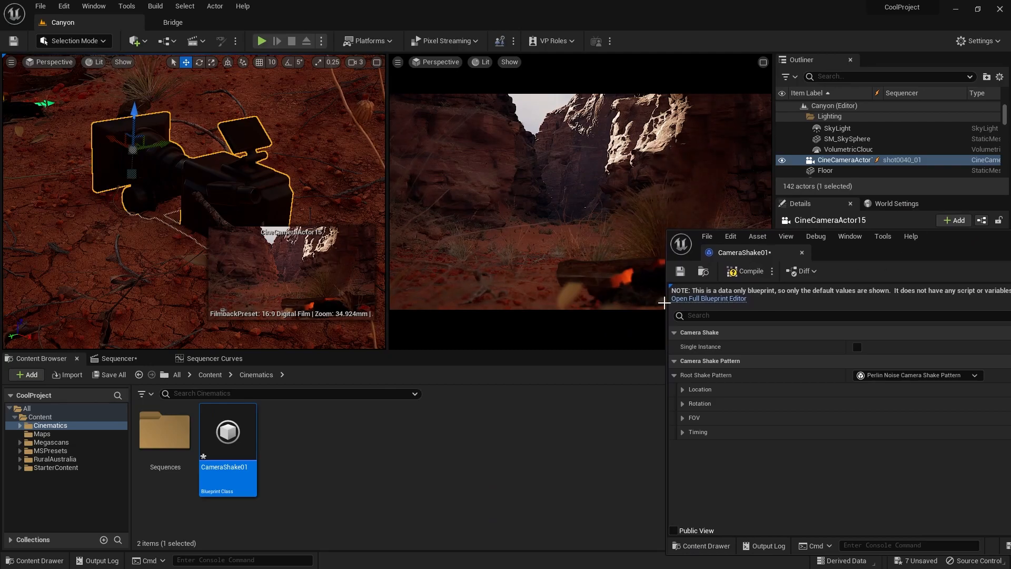
{"action": "left_click_drag", "start_coordinate": [666, 302], "coordinate": [735, 296]}
{"action": "left_click_drag", "start_coordinate": [952, 248], "coordinate": [883, 263]}
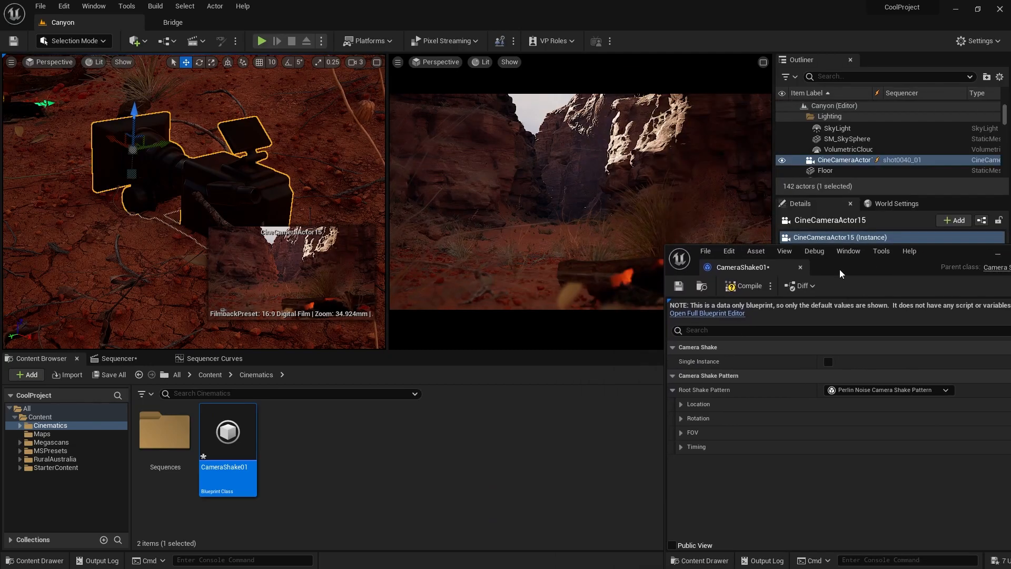
{"action": "left_click", "coordinate": [131, 358]}
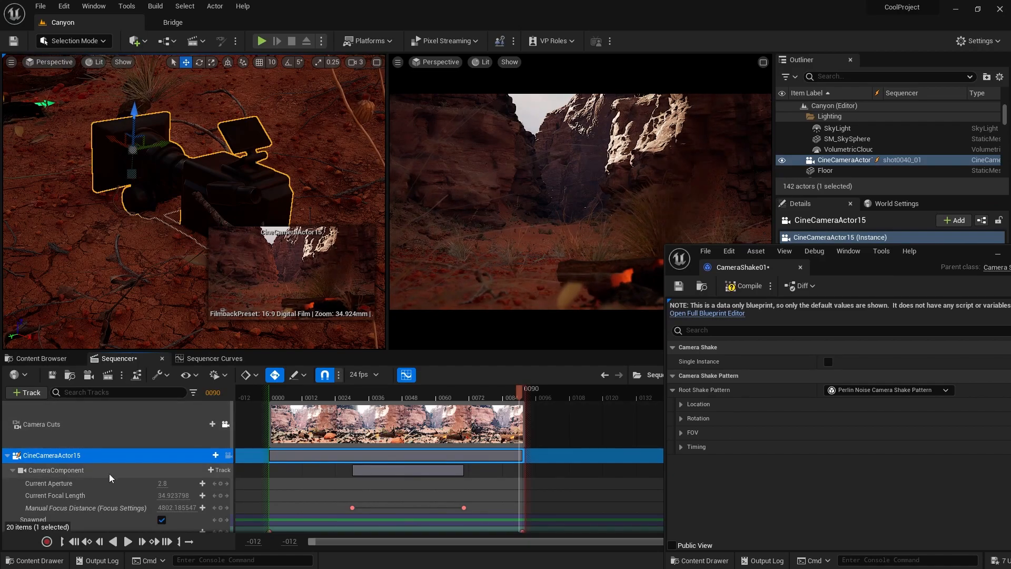
{"action": "left_click", "coordinate": [219, 470]}
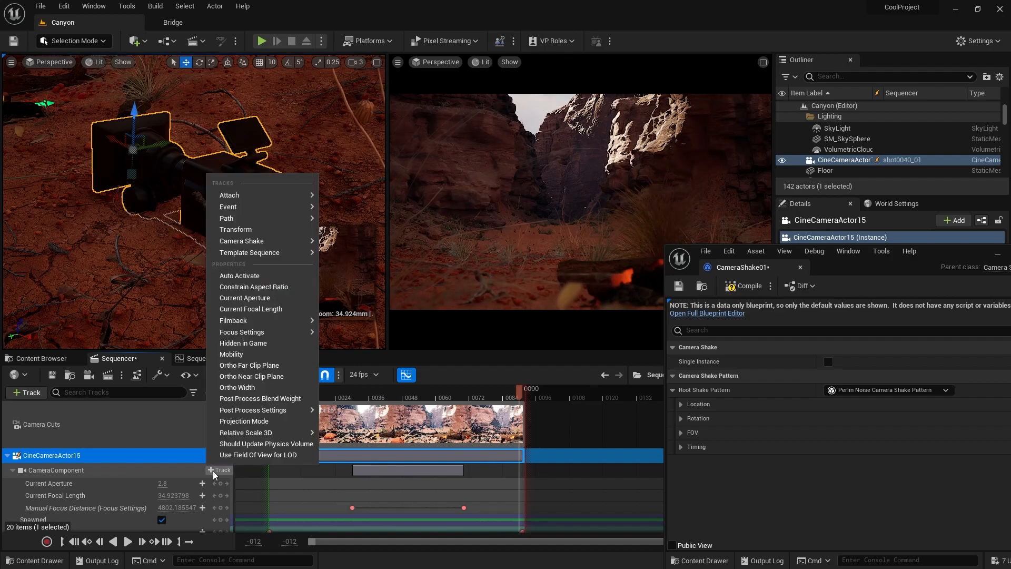
{"action": "mouse_move", "coordinate": [239, 243]}
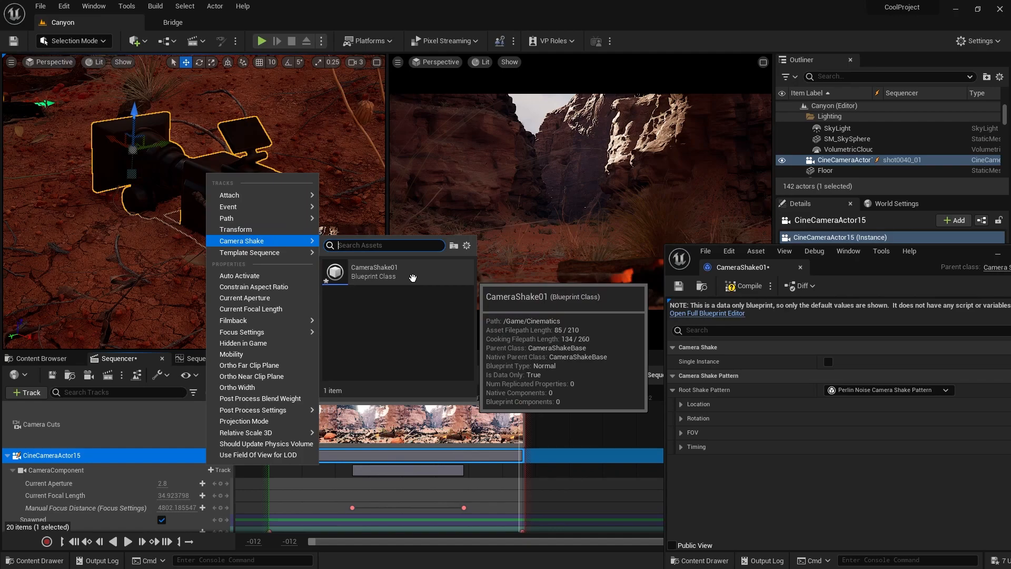
{"action": "left_click", "coordinate": [413, 278]}
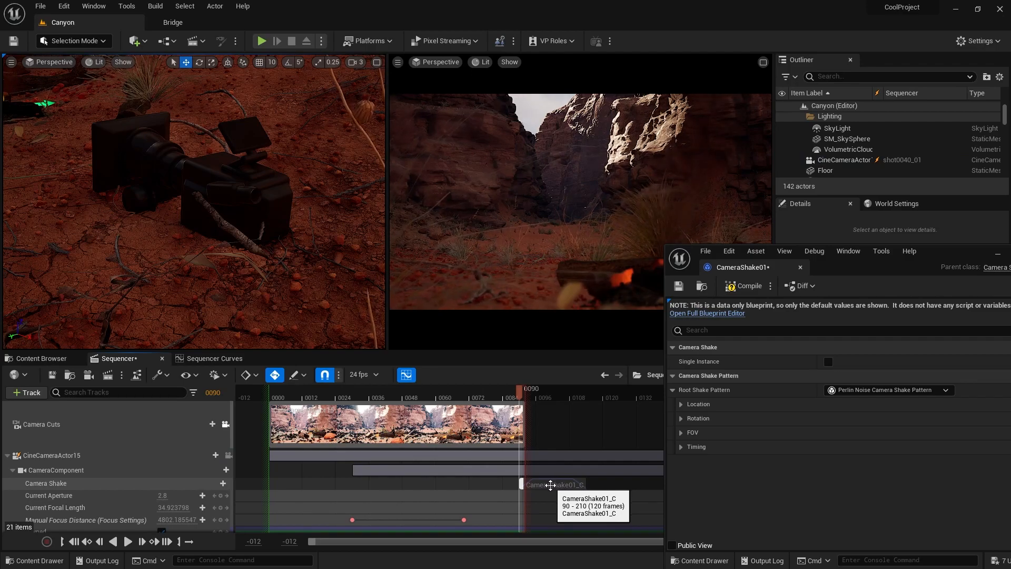
{"action": "left_click_drag", "start_coordinate": [550, 485], "coordinate": [290, 488]}
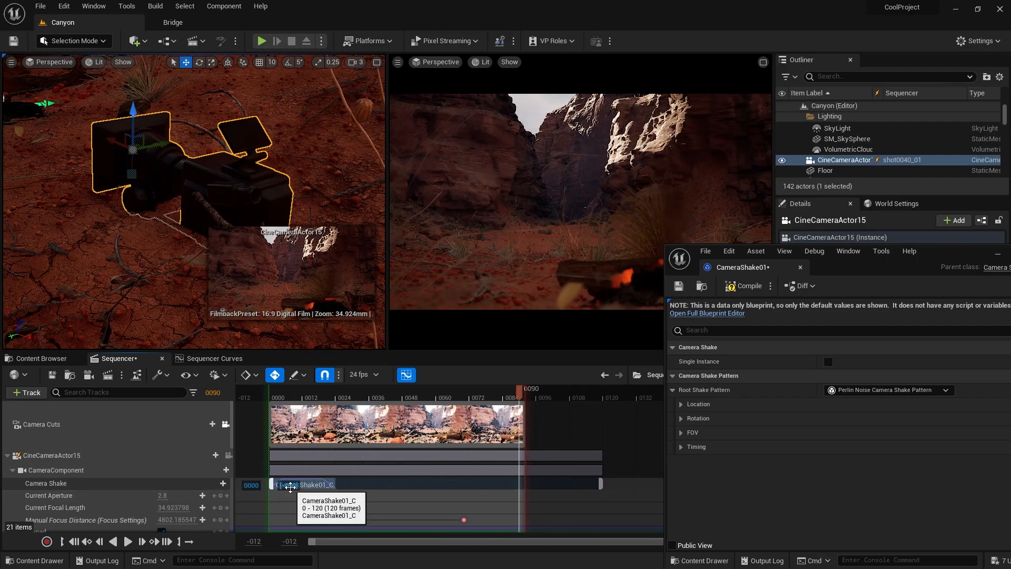
{"action": "left_click_drag", "start_coordinate": [601, 484], "coordinate": [525, 487]}
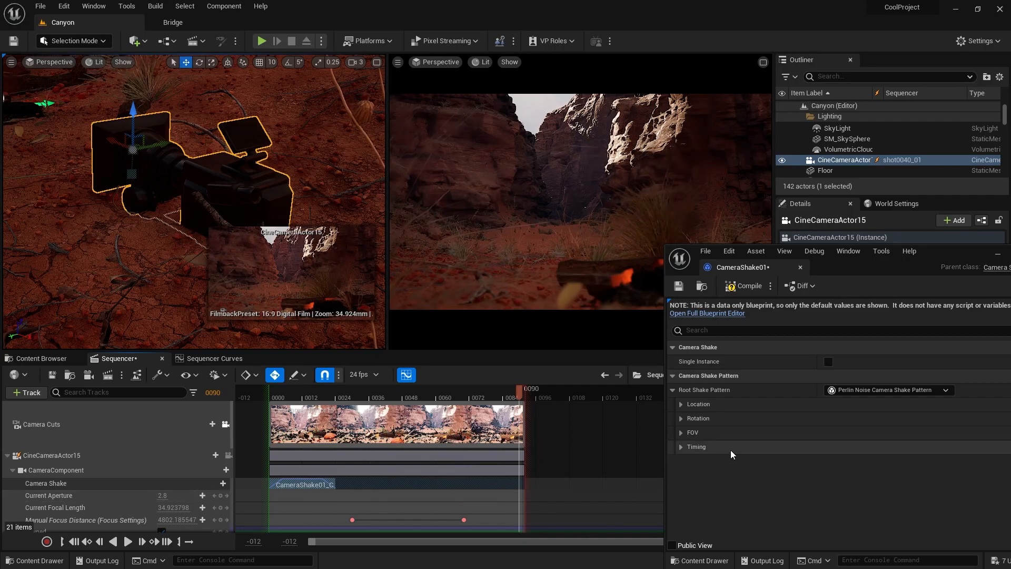
Step: Set the duration in CameraShake01's timing settings to 0
{"action": "left_click", "coordinate": [681, 448]}
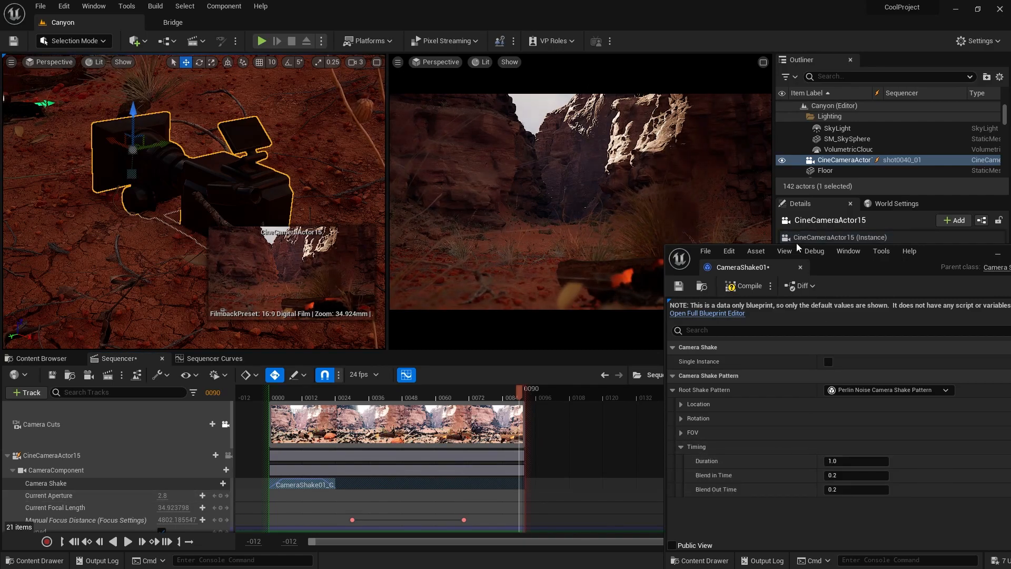
{"action": "left_click_drag", "start_coordinate": [957, 256], "coordinate": [902, 240]}
{"action": "left_click", "coordinate": [800, 447]}
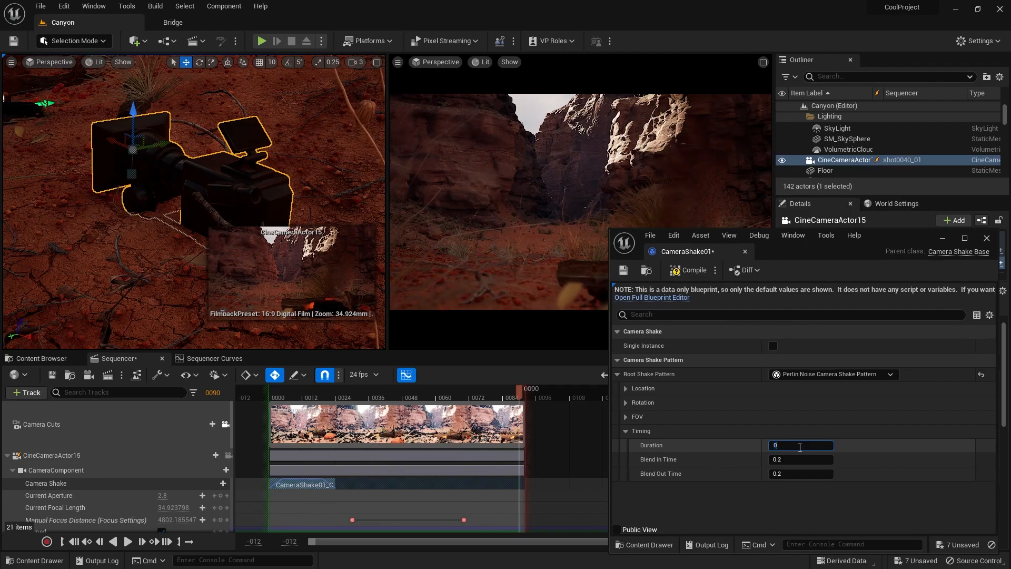
{"action": "key", "text": "Return"}
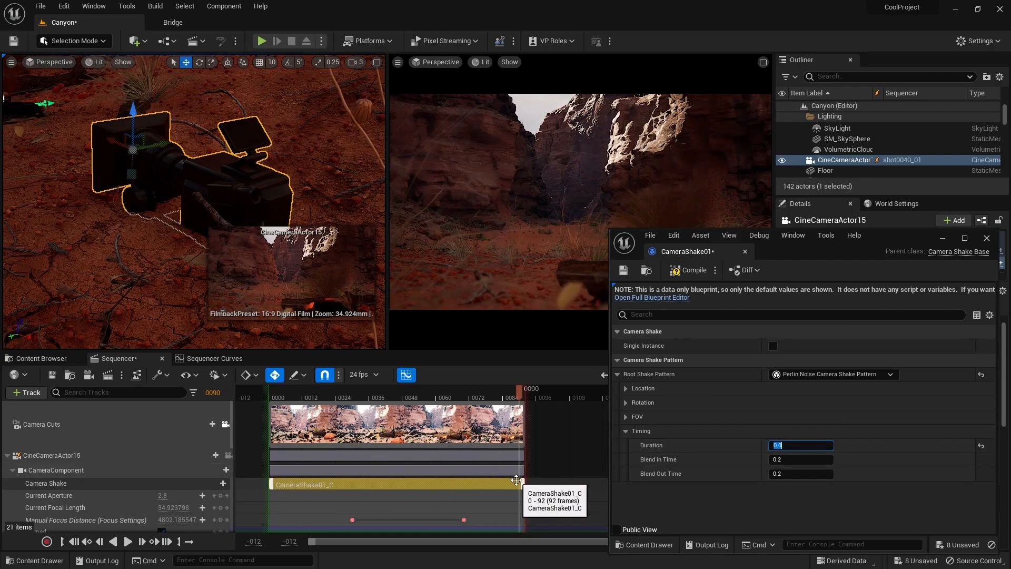
Step: Set CameraShake01's rotation amplitude multiplier to 10
{"action": "left_click", "coordinate": [626, 403]}
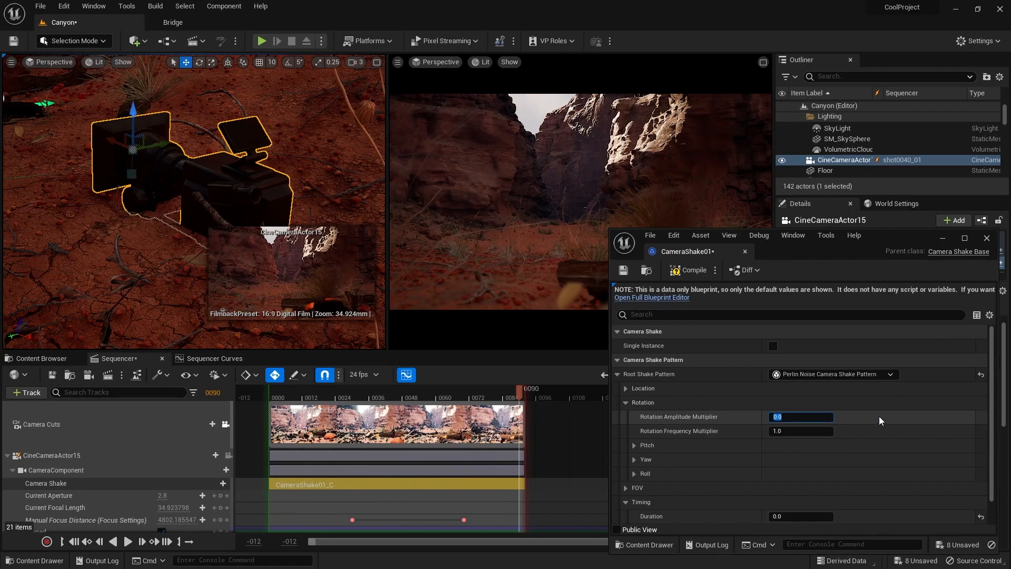
{"action": "type", "text": "10"}
{"action": "key", "text": "Return"}
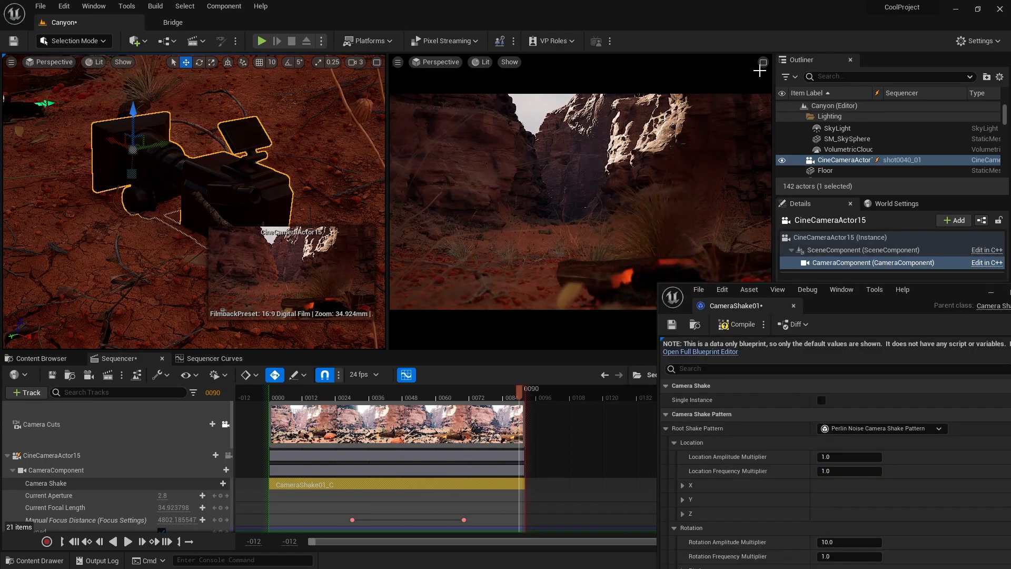
Step: Maximize the cinematic camera viewport, keep the CameraShake01 settings beside it, and play the shot to preview the shake
{"action": "left_click", "coordinate": [763, 62]}
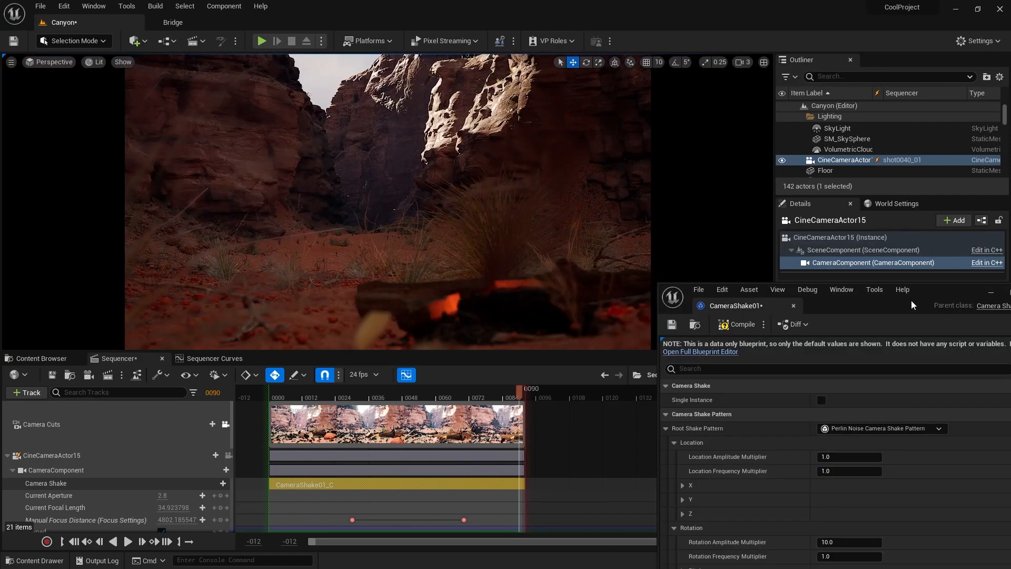
{"action": "left_click_drag", "start_coordinate": [941, 292], "coordinate": [943, 181]}
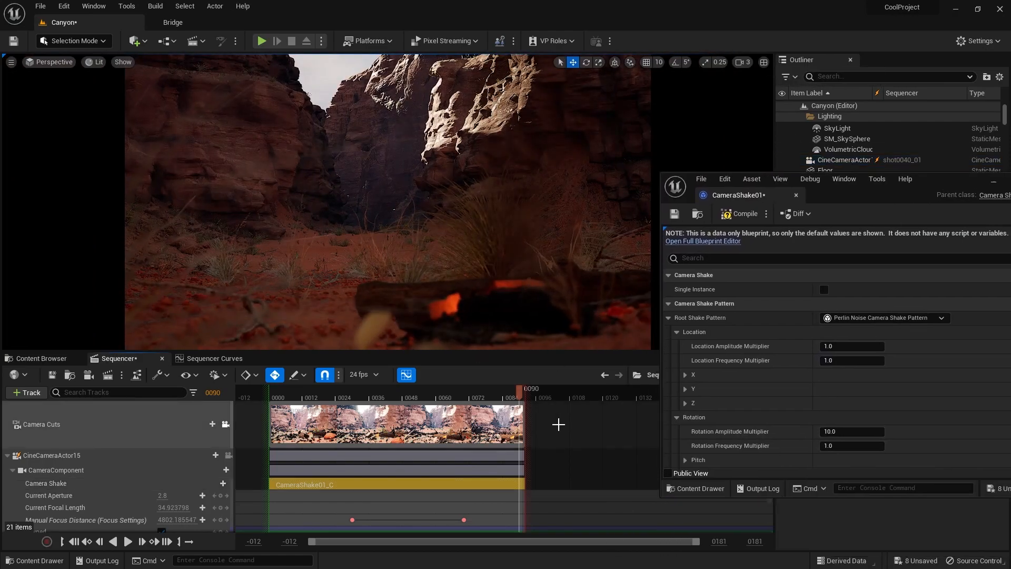
{"action": "key", "text": "space"}
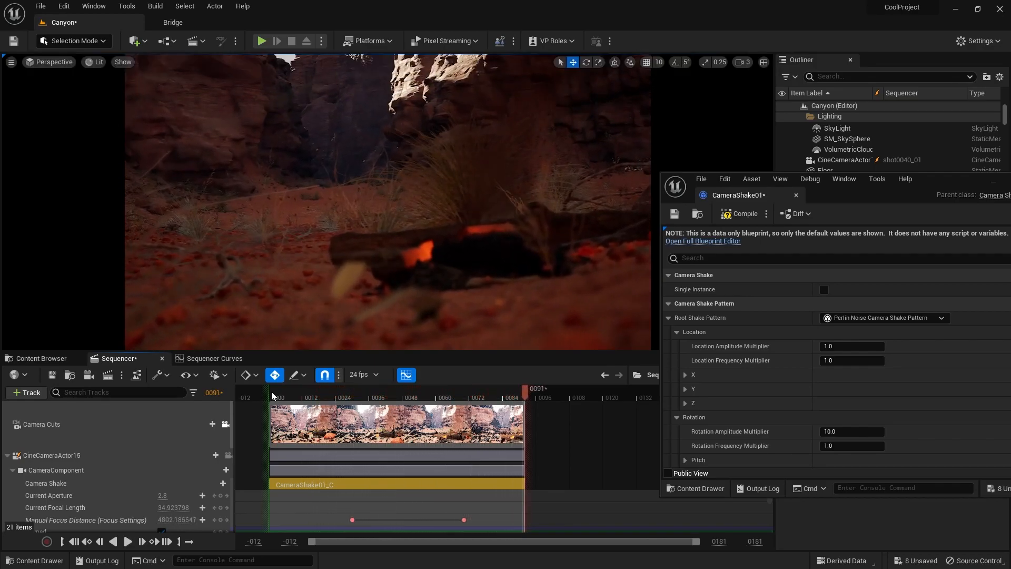
{"action": "key", "text": "space"}
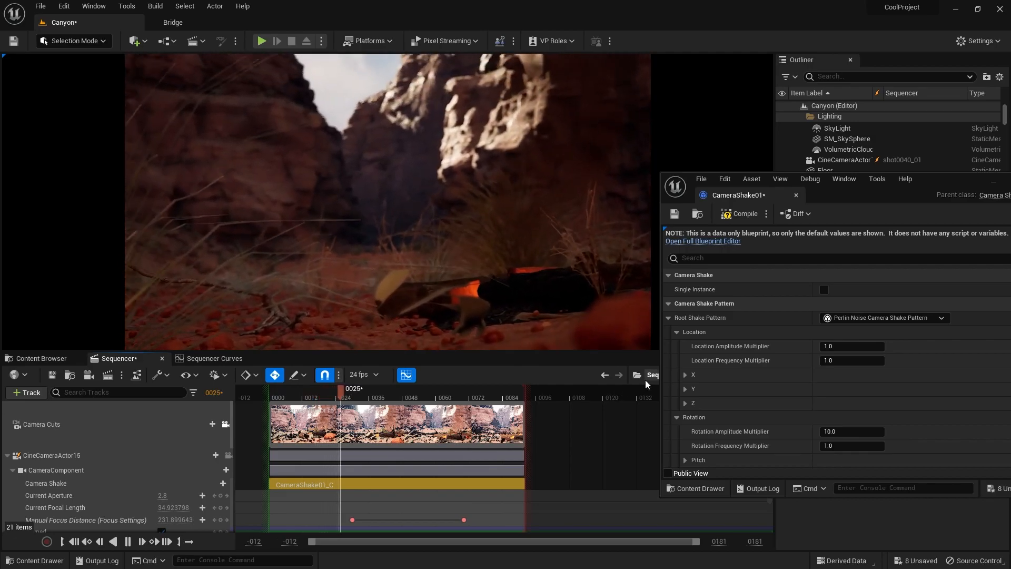
{"action": "key", "text": "space"}
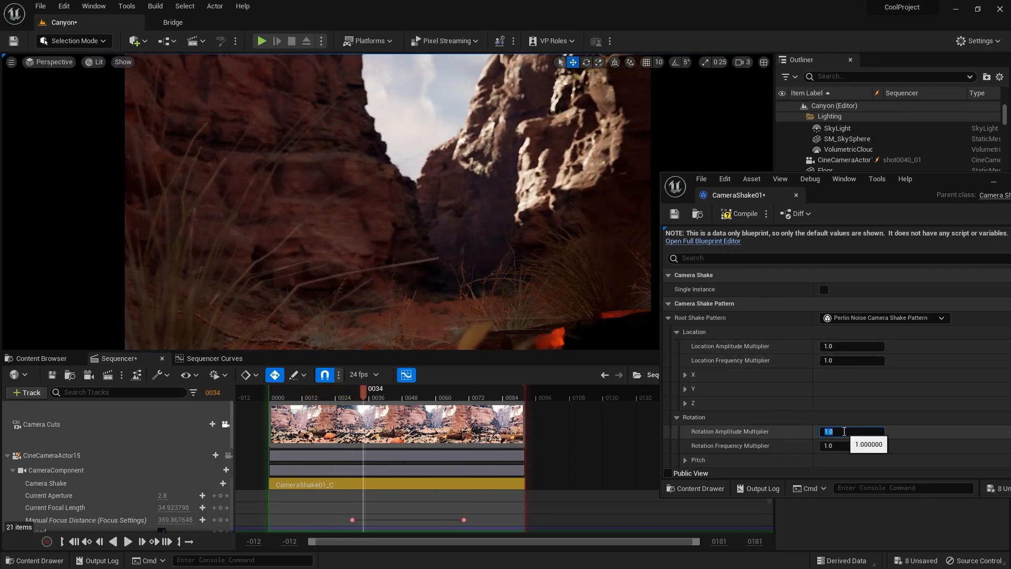
Step: Set CameraShake01's rotation amplitude multiplier to 1 and rotation frequency multiplier to 10, and play the shot to preview the shake
{"action": "left_click", "coordinate": [840, 445]}
{"action": "type", "text": "10"}
{"action": "key", "text": "Return"}
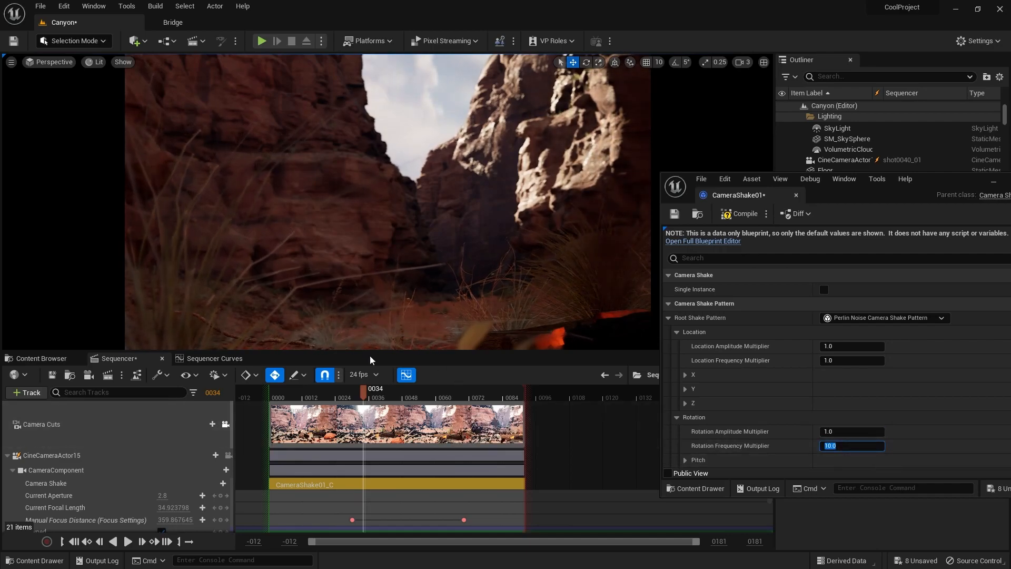
{"action": "key", "text": "space"}
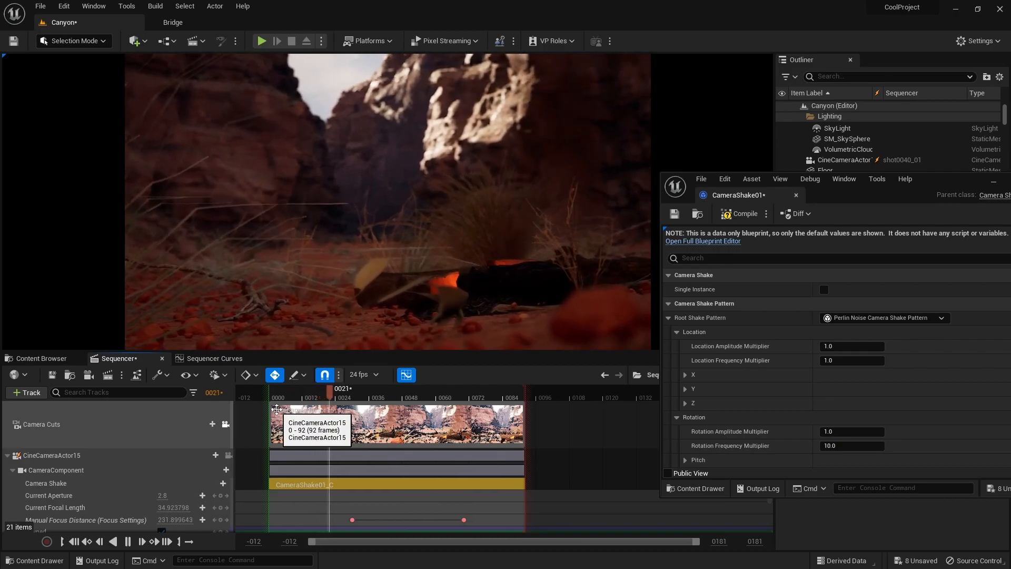
Step: Set CameraShake01's rotation frequency multiplier to 1 and play the shot to preview the shake
{"action": "key", "text": "space"}
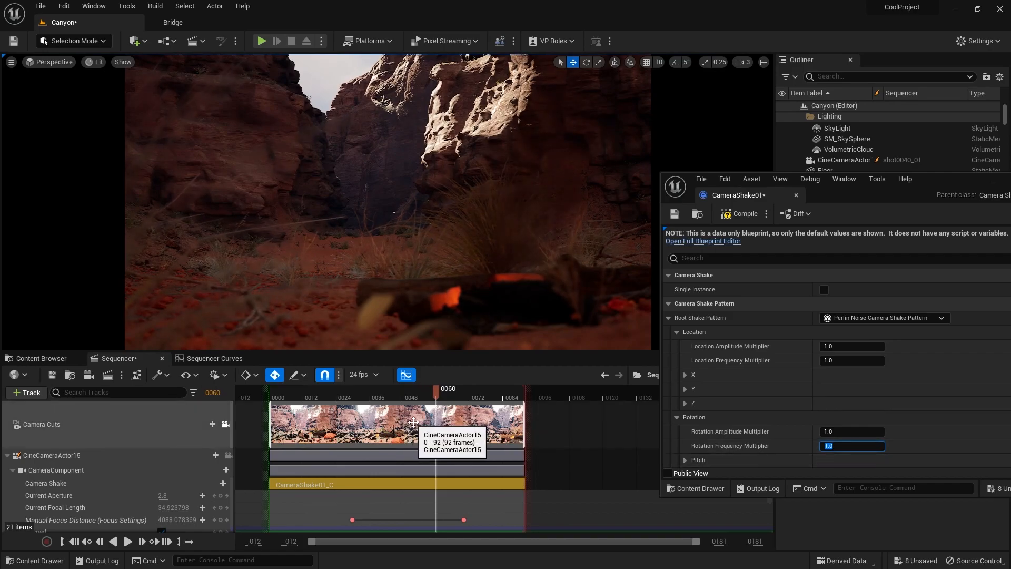
{"action": "left_click", "coordinate": [282, 398]}
{"action": "key", "text": "space"}
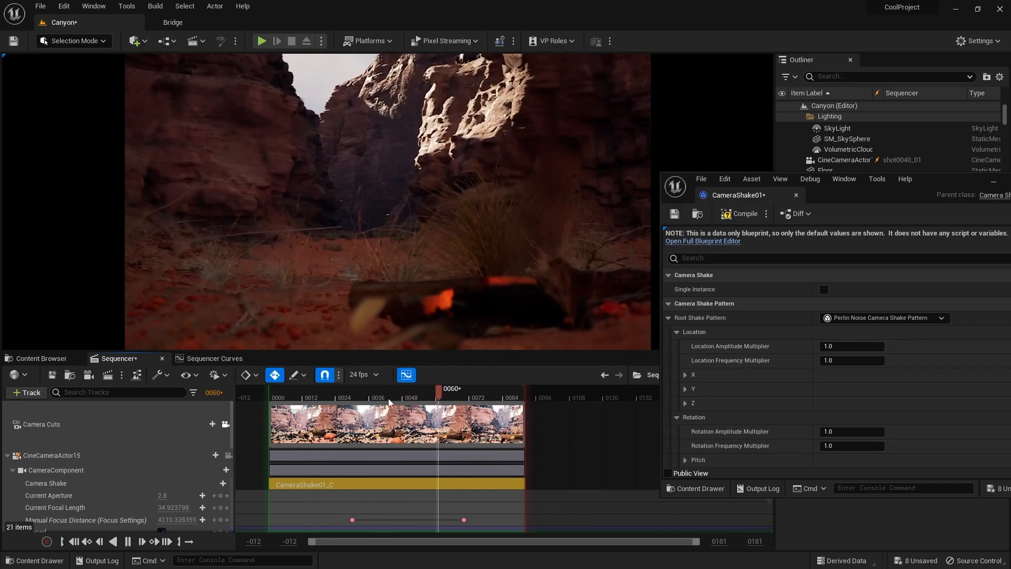
{"action": "key", "text": "space"}
Step: Set CameraShake01's rotation amplitude multiplier to 0.5 and play the shot from near its start
{"action": "left_click", "coordinate": [848, 432]}
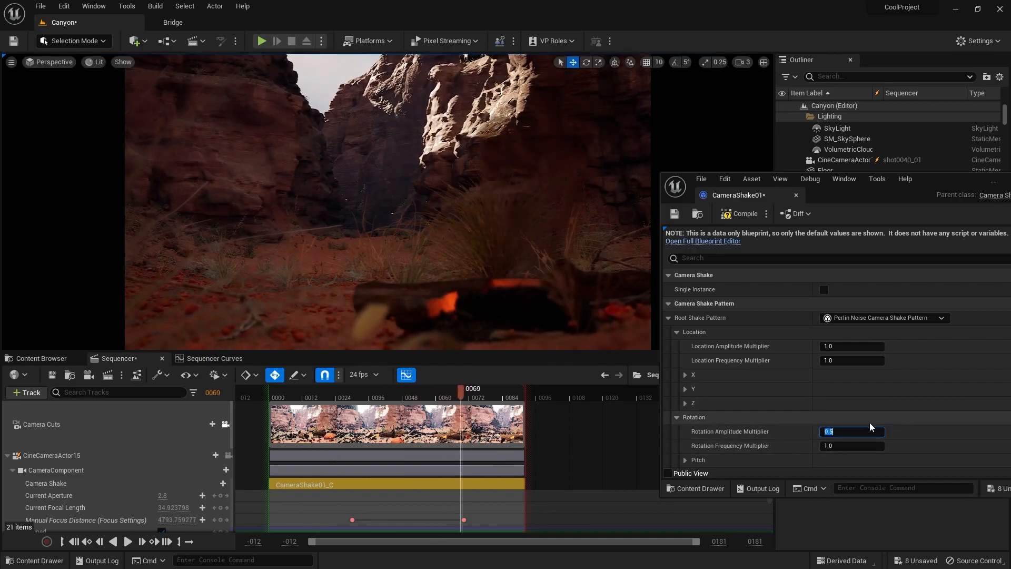
{"action": "key", "text": "Return"}
{"action": "left_click", "coordinate": [381, 395]}
{"action": "left_click_drag", "start_coordinate": [381, 396], "coordinate": [284, 395]}
{"action": "key", "text": "space"}
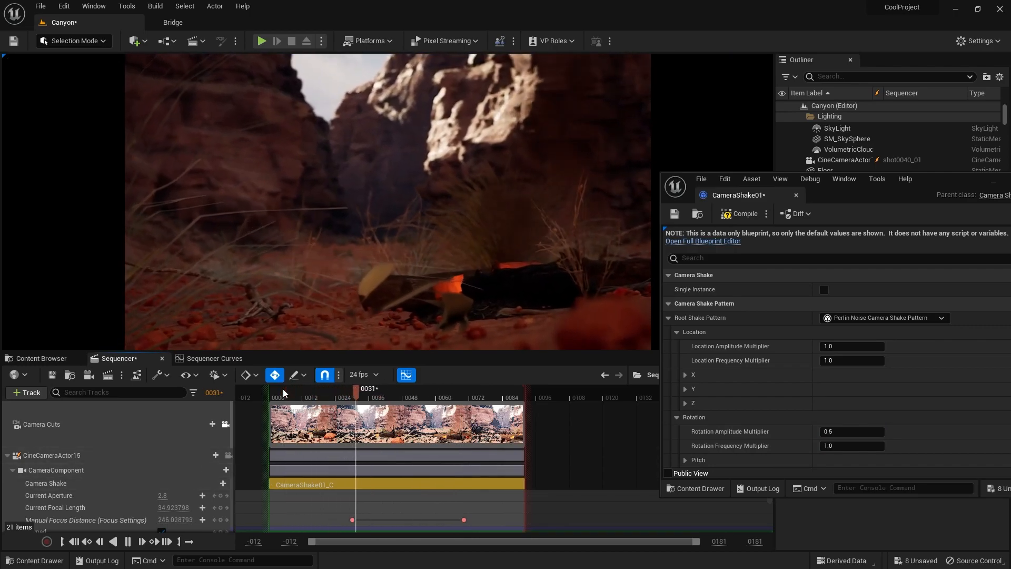
{"action": "key", "text": "space"}
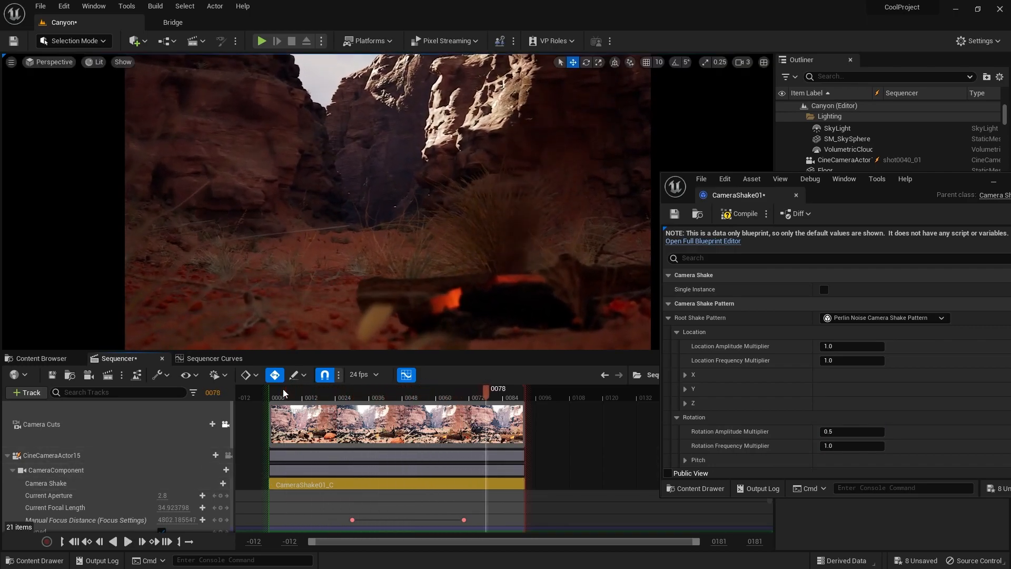
Step: Set CameraShake01's rotation amplitude multiplier to 0.3, play the shot, and move the playhead back toward the start
{"action": "left_click", "coordinate": [837, 431]}
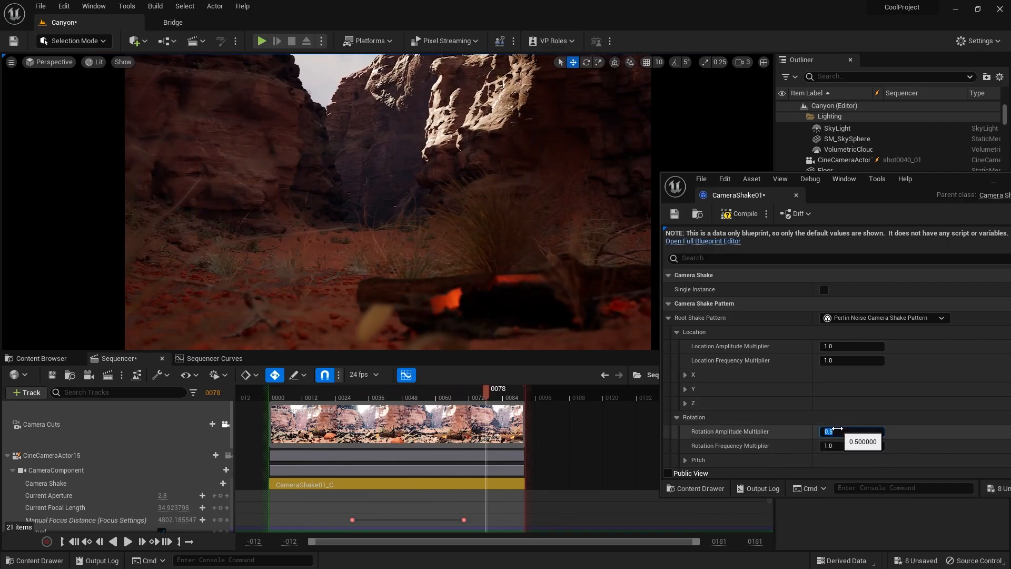
{"action": "left_click_drag", "start_coordinate": [313, 394], "coordinate": [274, 387]}
{"action": "key", "text": "space"}
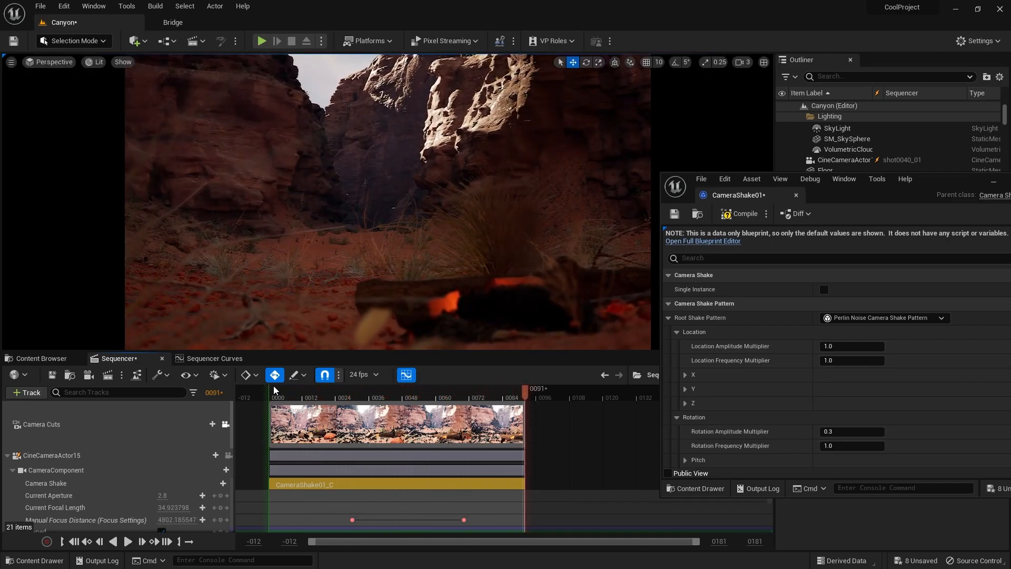
{"action": "left_click_drag", "start_coordinate": [486, 394], "coordinate": [249, 397]}
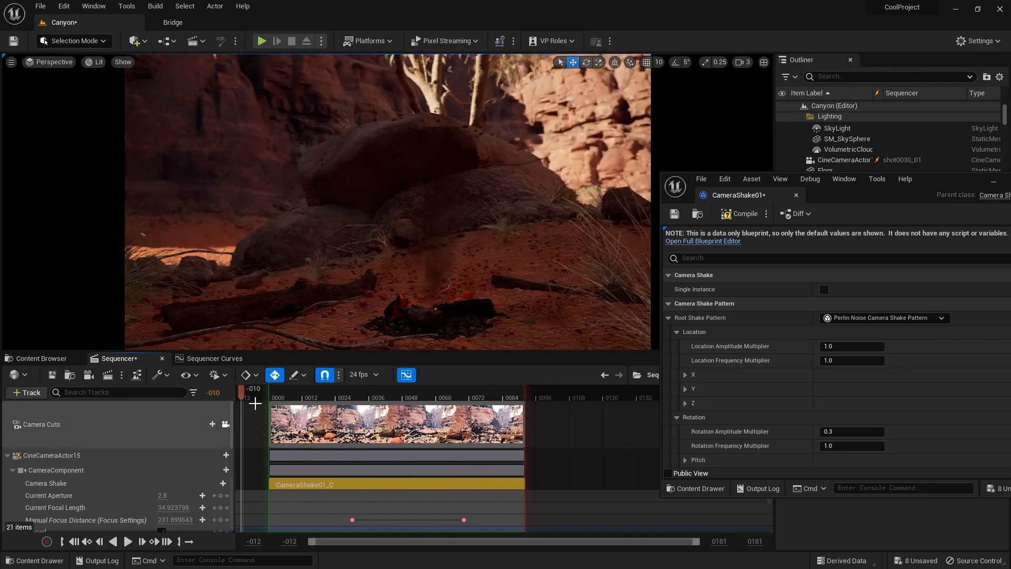
Step: Expand the pitch, yaw and roll settings of CameraShake01's rotation and play the shot to preview the current shake
{"action": "scroll", "coordinate": [751, 385], "scroll_direction": "down", "scroll_amount": 4}
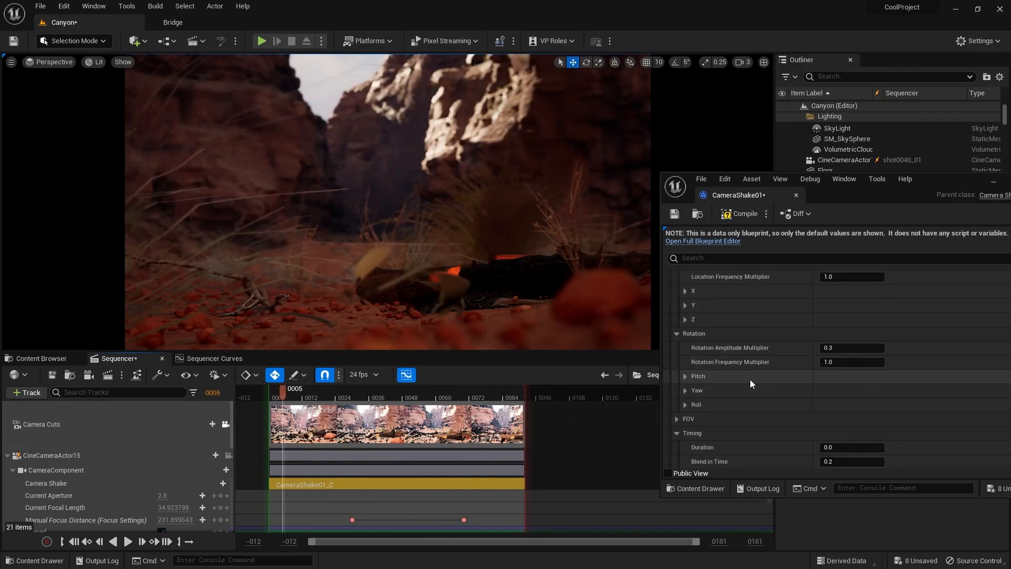
{"action": "left_click", "coordinate": [685, 377]}
{"action": "left_click", "coordinate": [686, 419]}
{"action": "scroll", "coordinate": [687, 424], "scroll_direction": "down", "scroll_amount": 2}
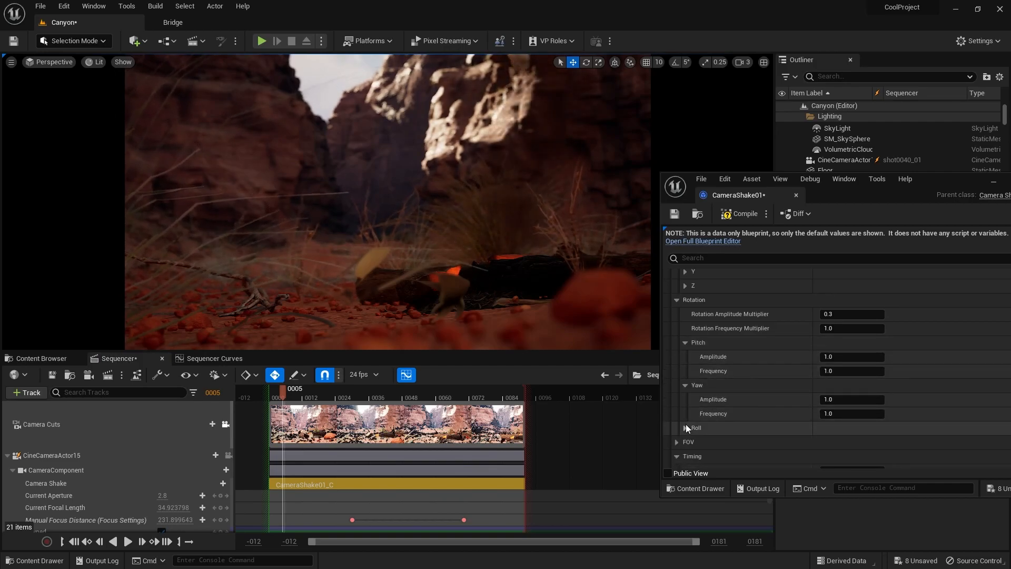
{"action": "left_click", "coordinate": [685, 428]}
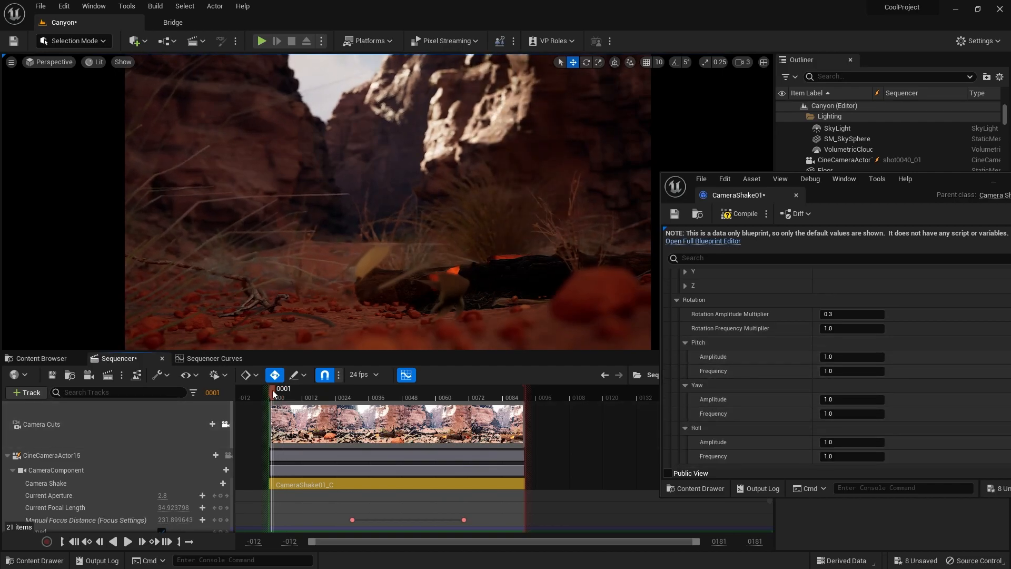
{"action": "key", "text": "space"}
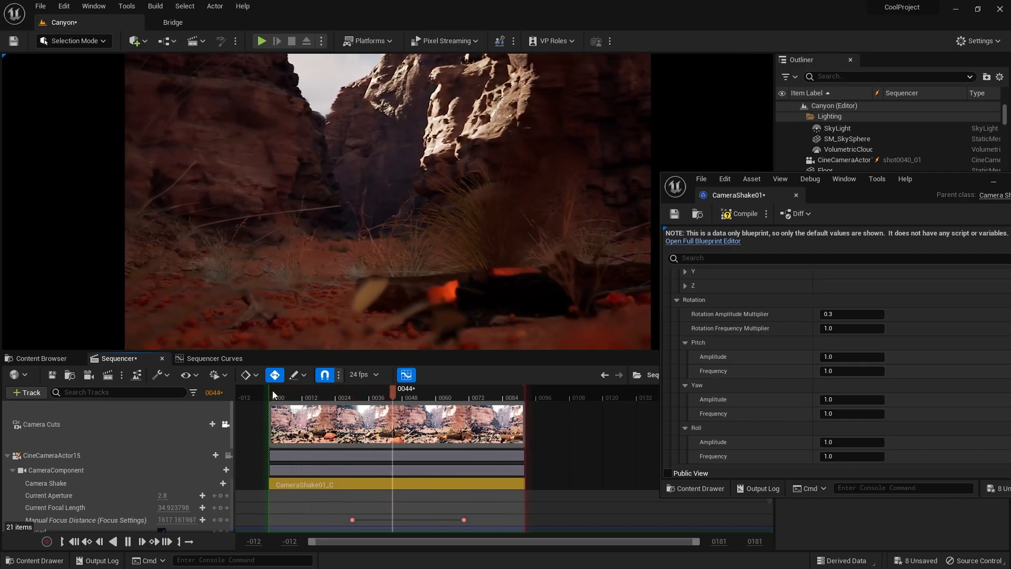
{"action": "key", "text": "space"}
Step: Set the roll amplitude in CameraShake01's rotation settings to 10 and play the shot to preview it
{"action": "left_click_drag", "start_coordinate": [853, 443], "coordinate": [860, 443]}
{"action": "key", "text": "space"}
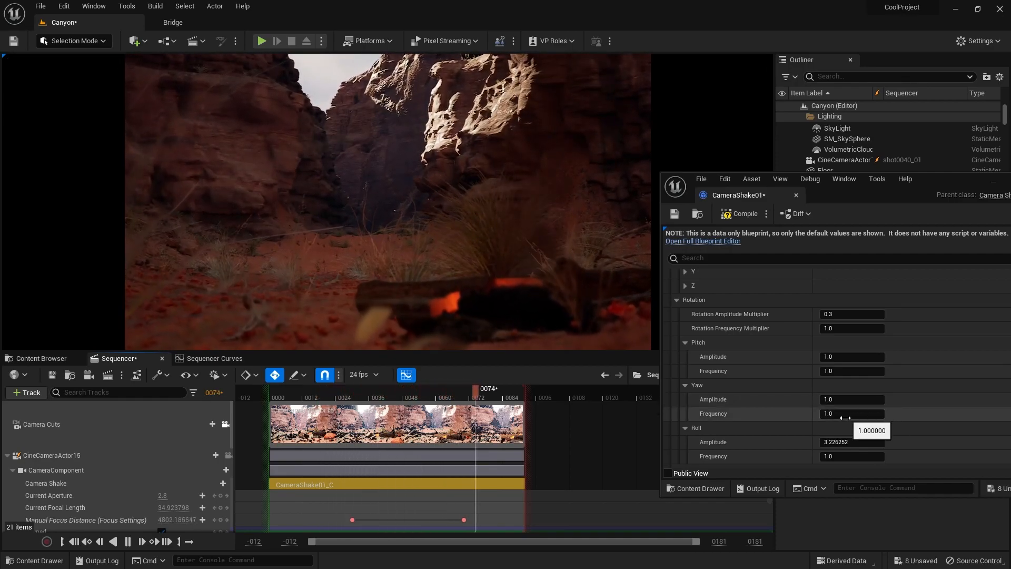
{"action": "left_click", "coordinate": [831, 442]}
{"action": "key", "text": "Return"}
{"action": "key", "text": "space"}
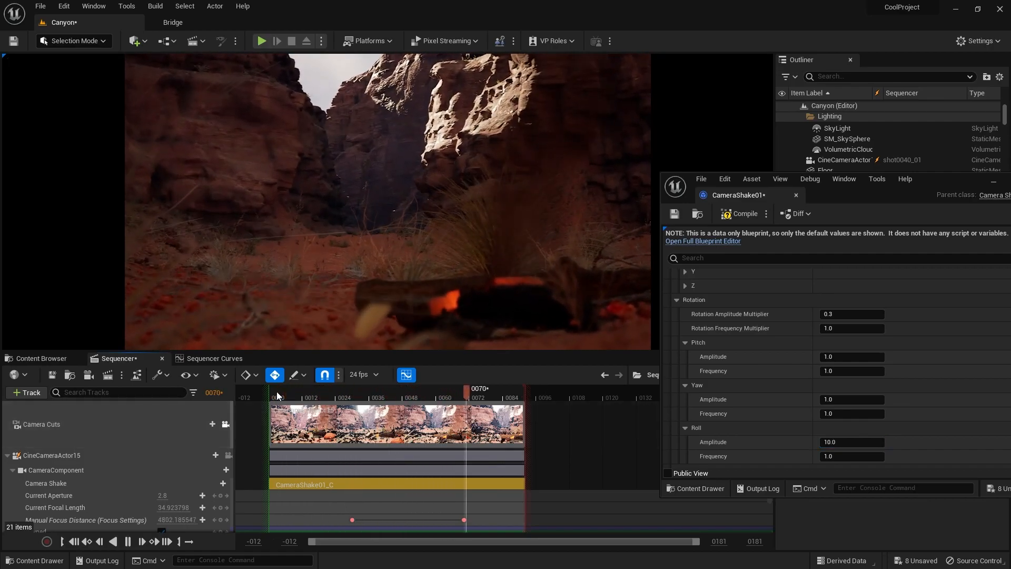
{"action": "key", "text": "space"}
Step: Set the roll amplitude in CameraShake01's rotation settings to 0.5 and play the shot to preview it
{"action": "left_click", "coordinate": [866, 445]}
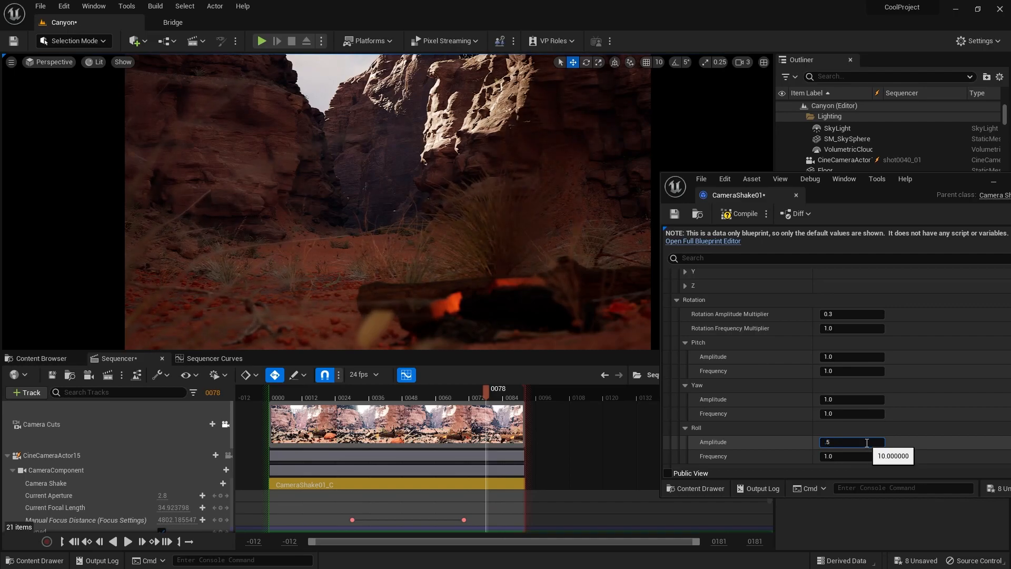
{"action": "left_click_drag", "start_coordinate": [310, 390], "coordinate": [286, 392]}
{"action": "key", "text": "space"}
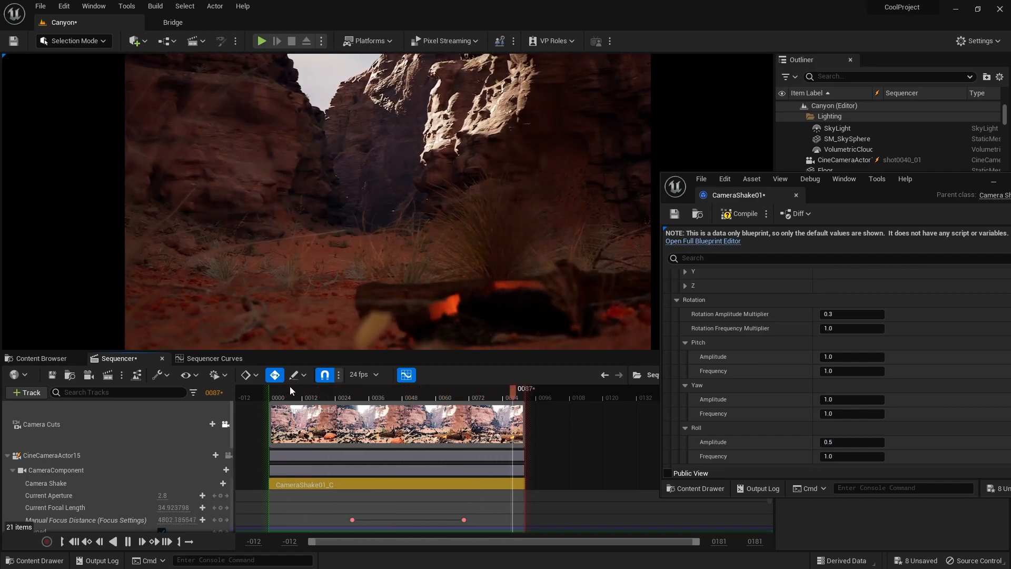
{"action": "key", "text": "space"}
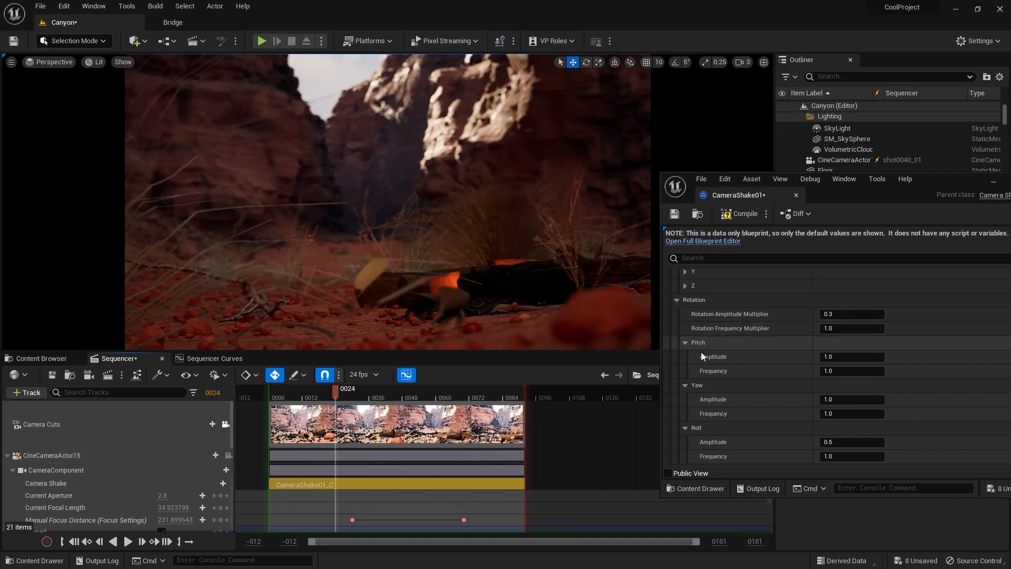
Step: Collapse CameraShake01's rotation settings, set the location amplitude multiplier to 10, and play the shot
{"action": "left_click", "coordinate": [678, 300]}
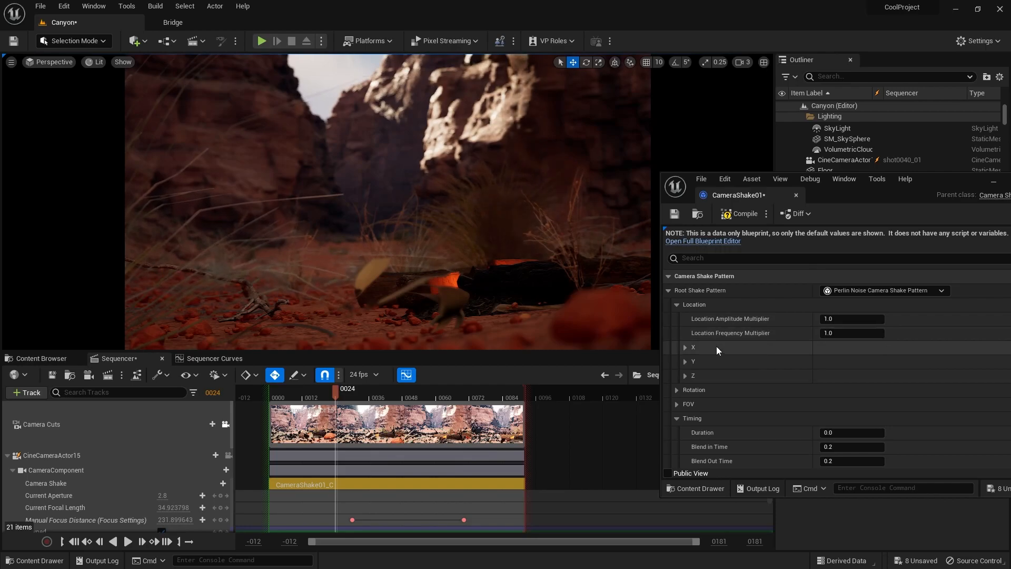
{"action": "left_click", "coordinate": [684, 351]}
{"action": "left_click", "coordinate": [684, 351]}
{"action": "left_click", "coordinate": [685, 365]}
{"action": "left_click", "coordinate": [685, 365]}
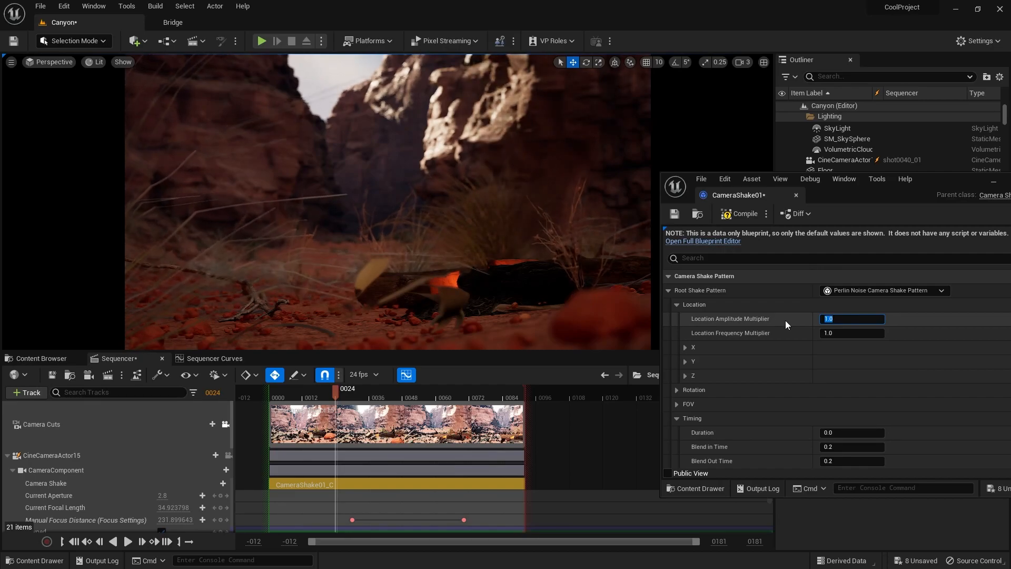
{"action": "key", "text": "Return"}
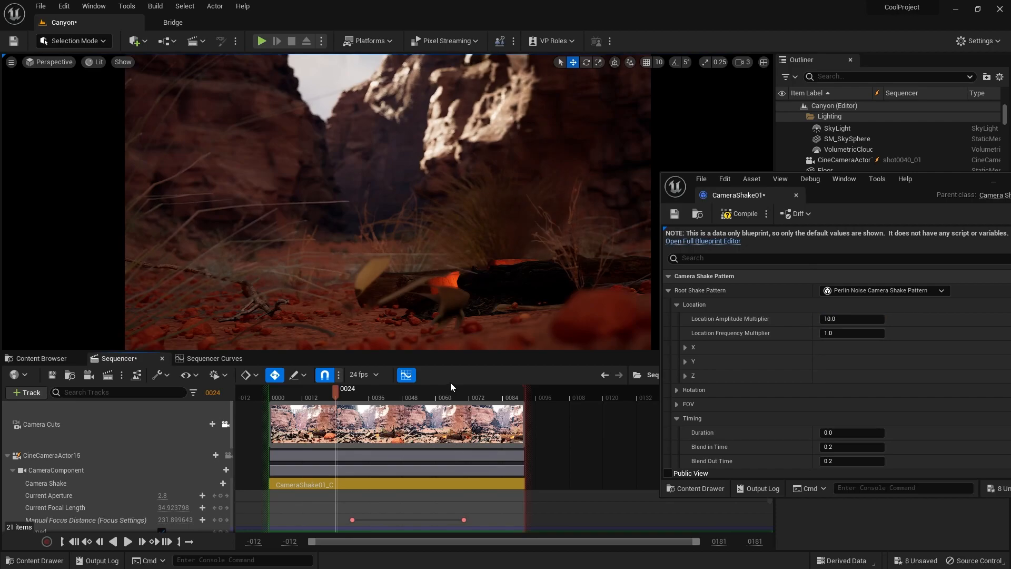
{"action": "key", "text": "space"}
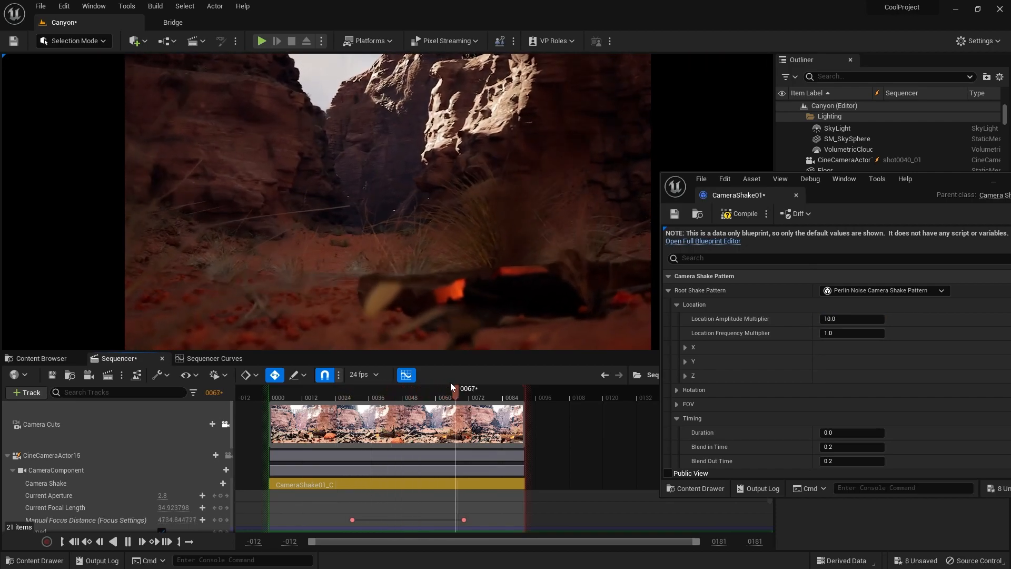
Step: Set CameraShake01's location amplitude multiplier to 0.3 and rotation amplitude multiplier to 0.5, and play the shot to preview the shake
{"action": "key", "text": "space"}
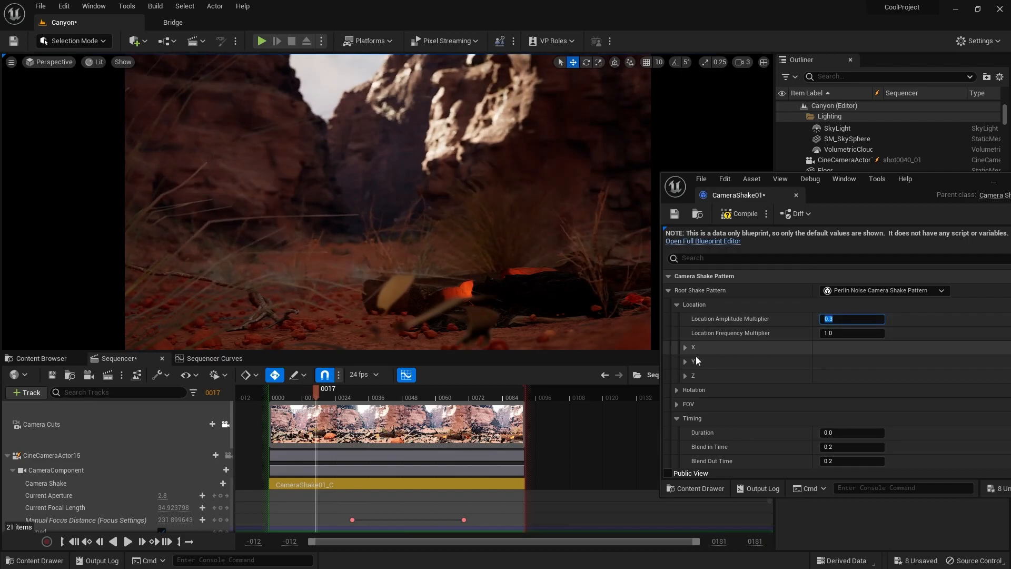
{"action": "key", "text": "space"}
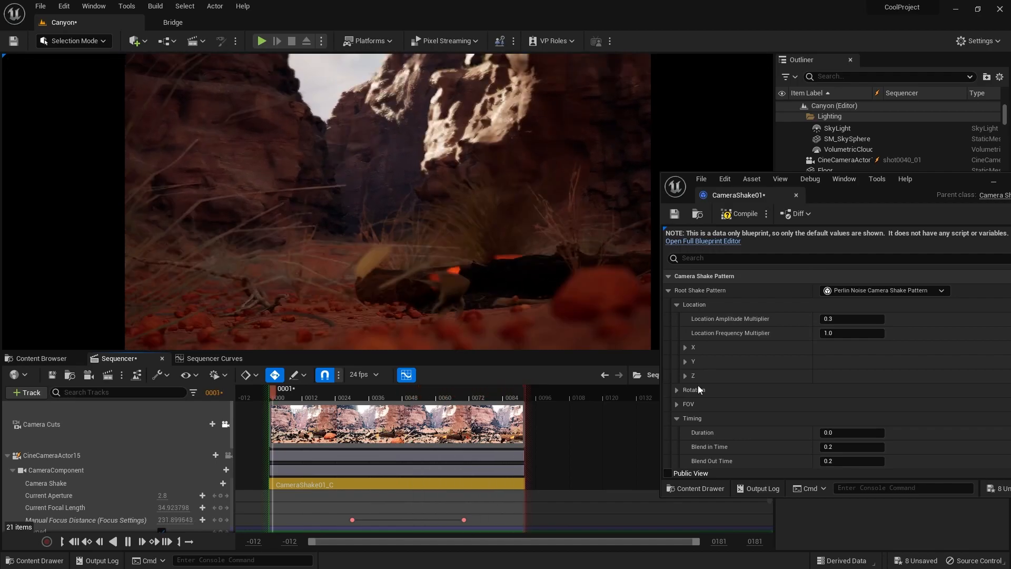
{"action": "left_click", "coordinate": [677, 390]}
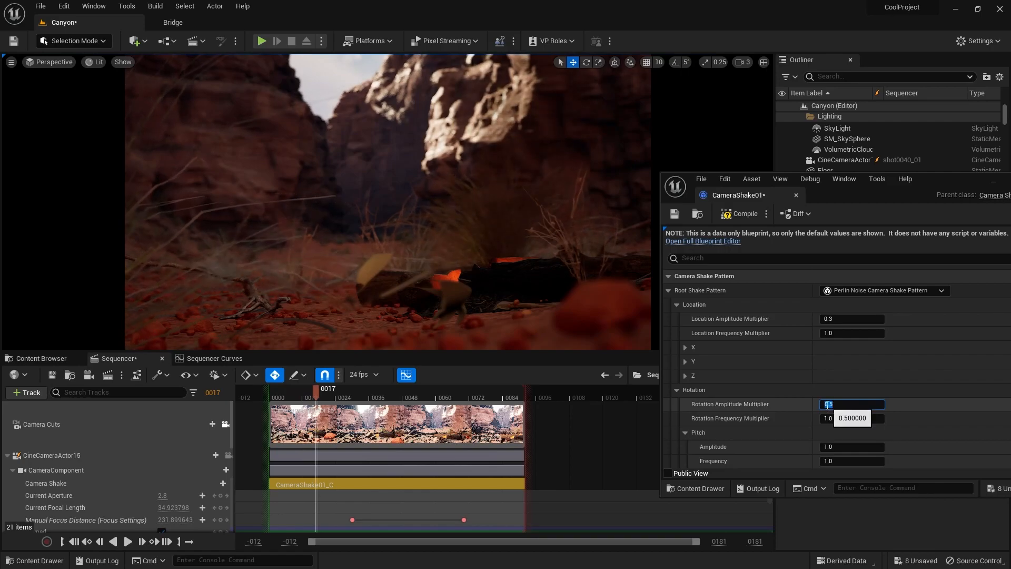
{"action": "key", "text": "space"}
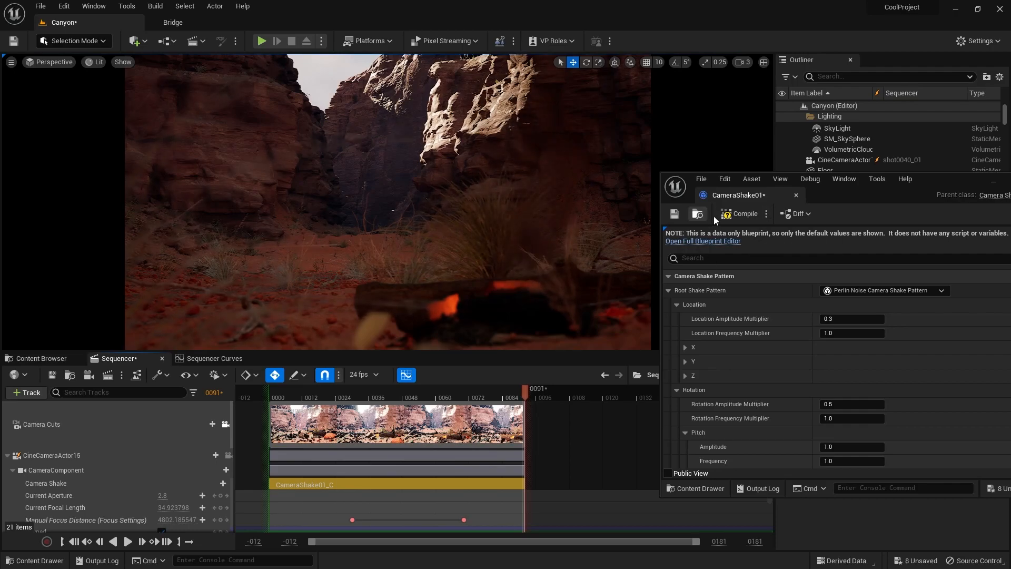
Step: Save and close the CameraShake01 blueprint, and return to the SequenceMaster sequence
{"action": "left_click", "coordinate": [675, 216]}
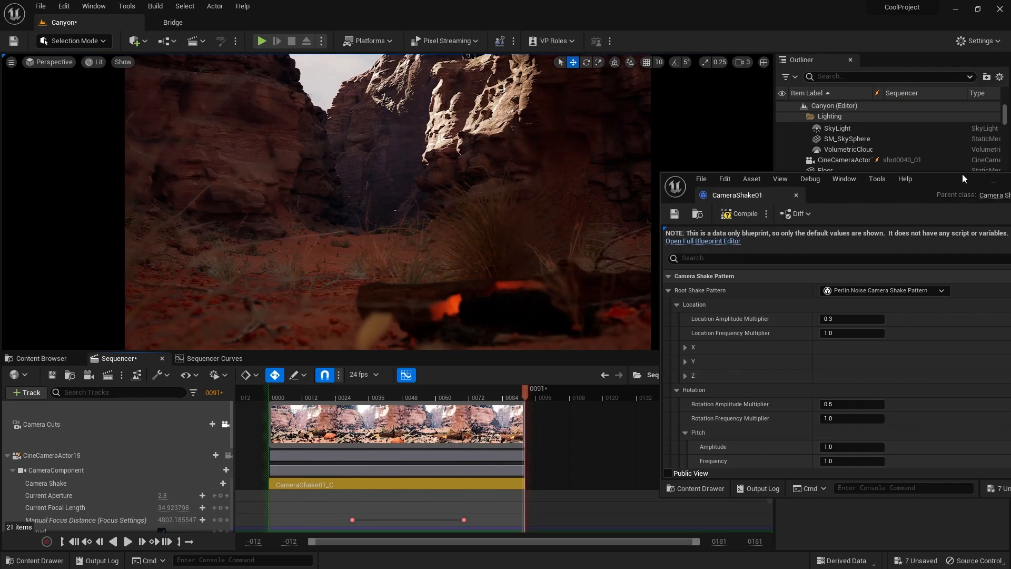
{"action": "left_click_drag", "start_coordinate": [951, 179], "coordinate": [859, 201]}
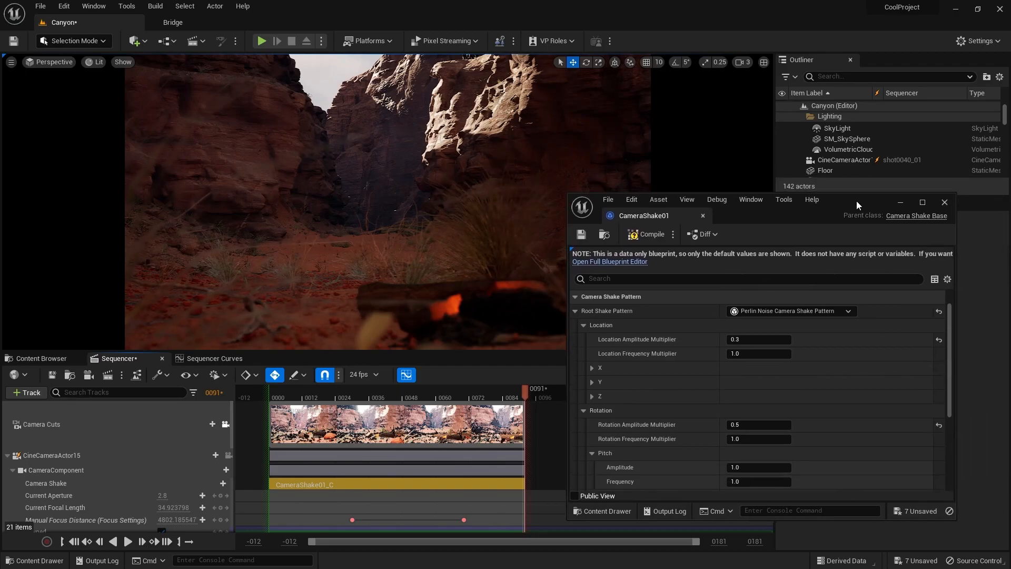
{"action": "left_click", "coordinate": [943, 204]}
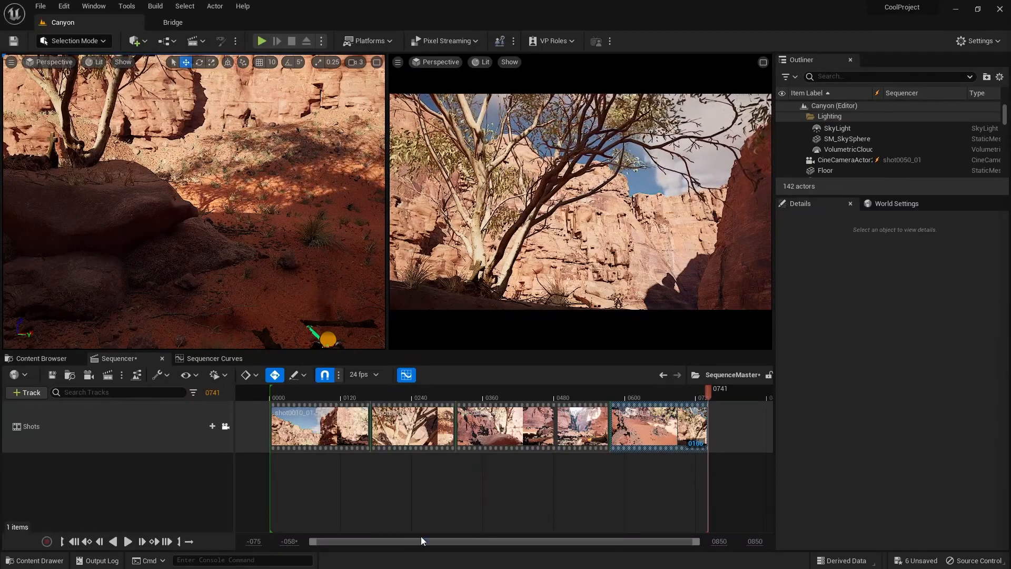
Step: Send SequenceMaster to the Movie Render Queue and open the render job's configuration
{"action": "left_click", "coordinate": [108, 375]}
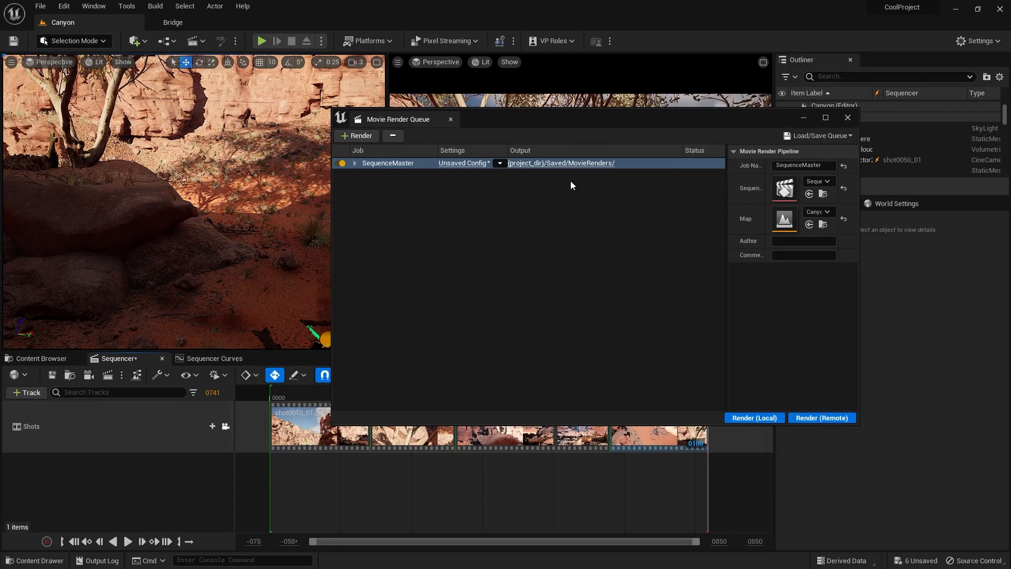
{"action": "left_click", "coordinate": [458, 163]}
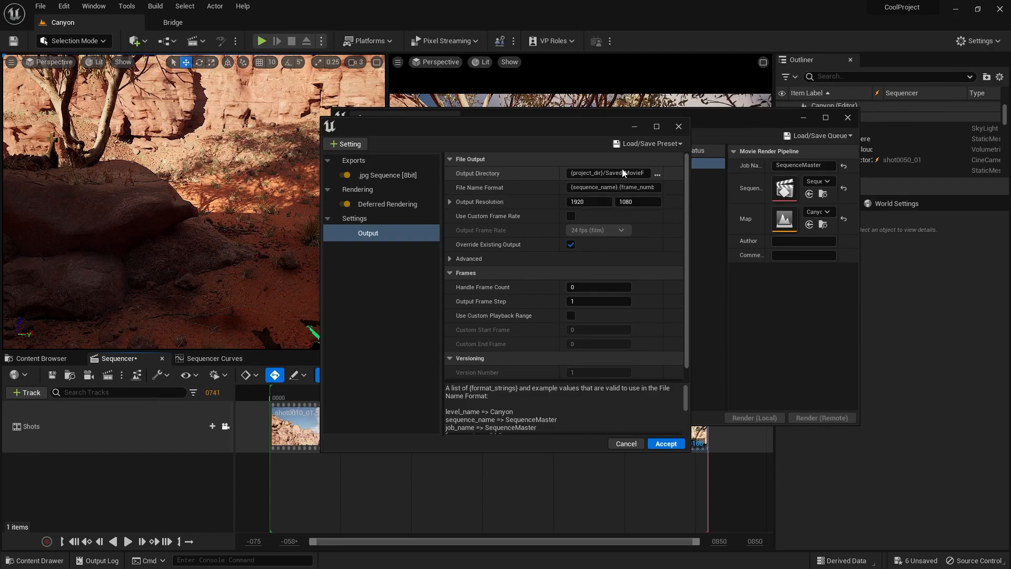
{"action": "left_click", "coordinate": [657, 174]}
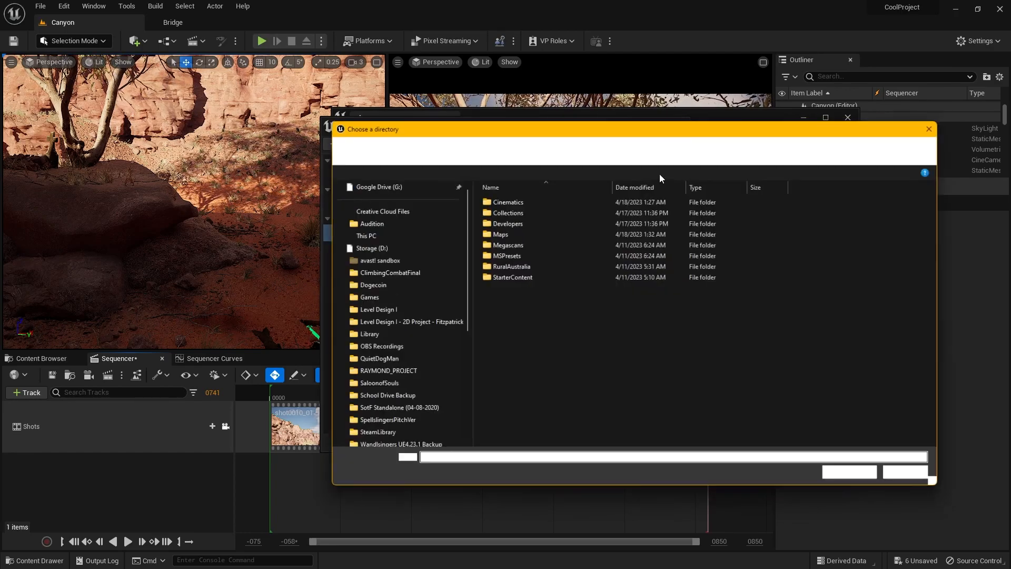
{"action": "left_click_drag", "start_coordinate": [555, 124], "coordinate": [580, 147]}
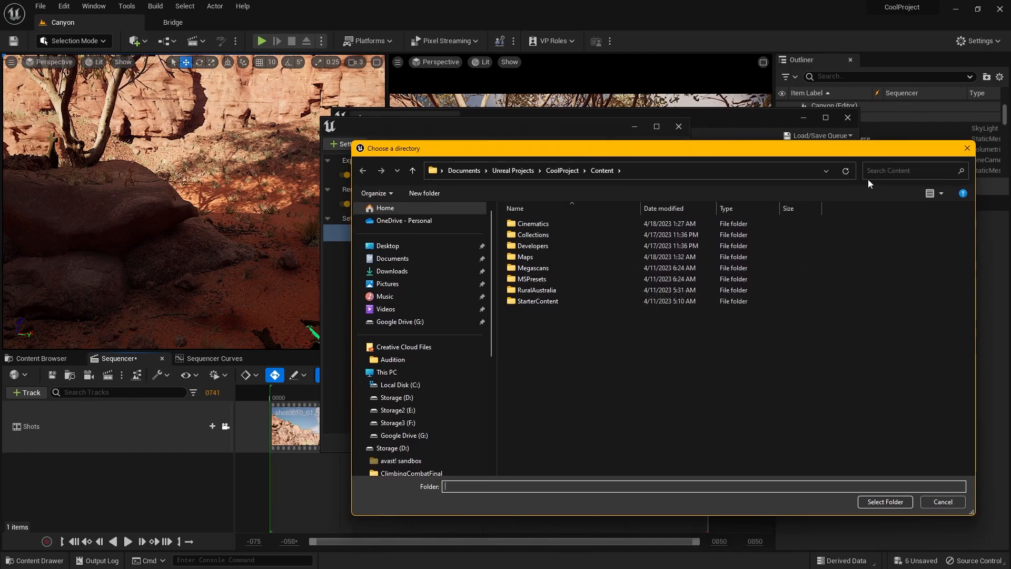
{"action": "left_click", "coordinate": [957, 501]}
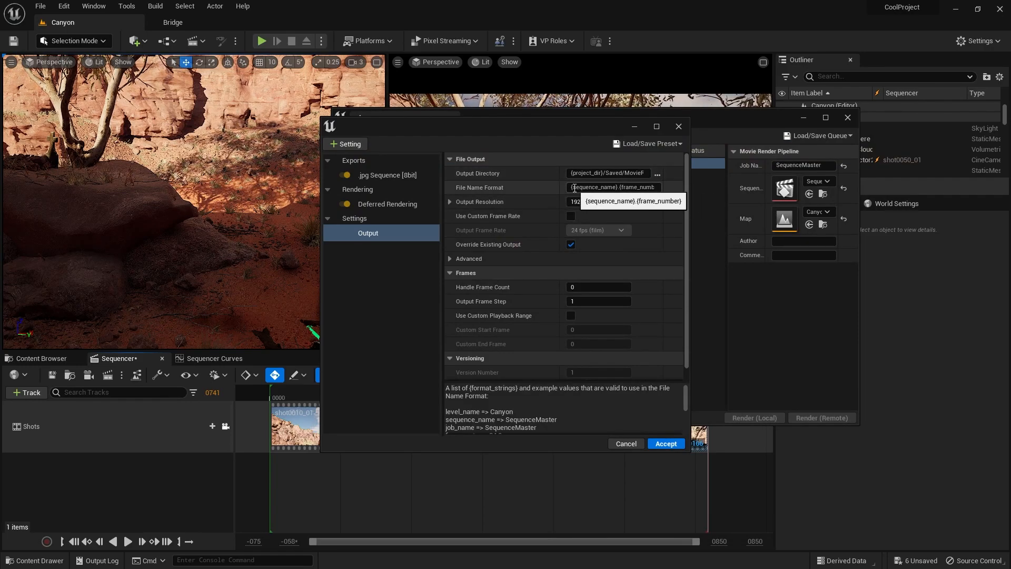
Step: Examine the file name format and the other output settings of the SequenceMaster render job
{"action": "left_click_drag", "start_coordinate": [573, 187], "coordinate": [646, 185]}
{"action": "left_click", "coordinate": [647, 187]}
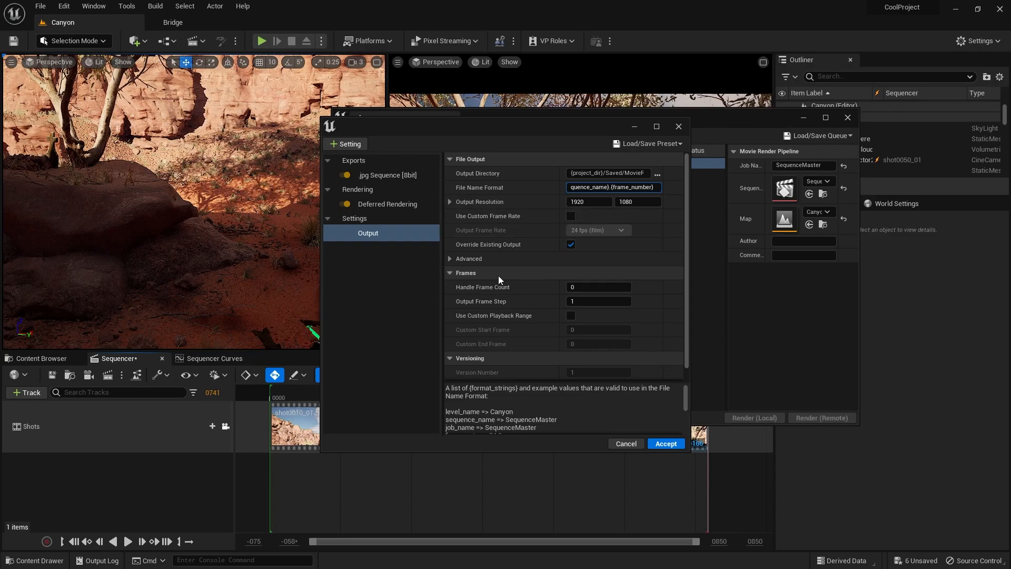
{"action": "left_click", "coordinate": [550, 251]}
{"action": "left_click", "coordinate": [400, 231]}
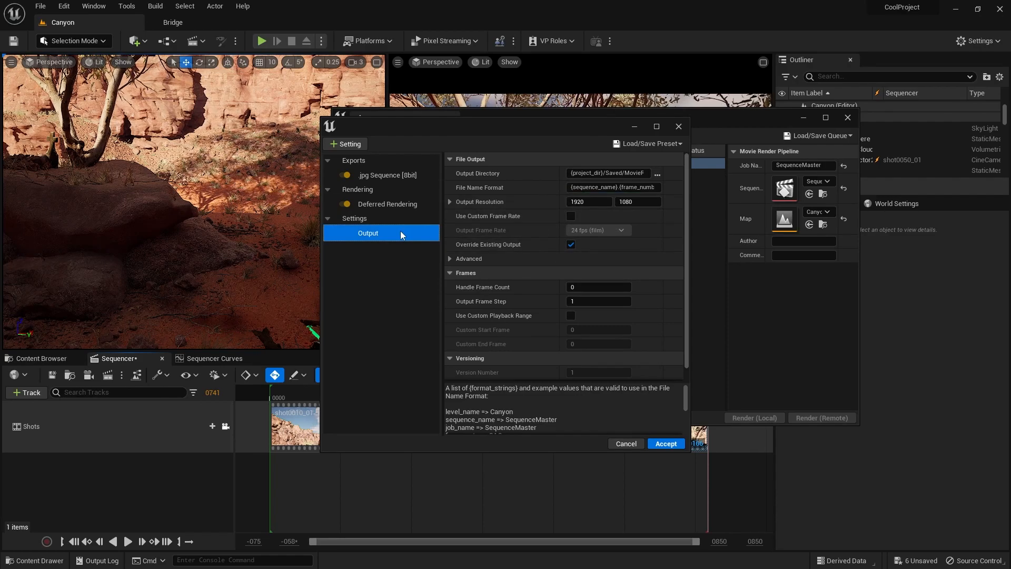
Step: Add a .png Sequence [8bit] export to the SequenceMaster render job and disable its .jpg Sequence [8bit] export
{"action": "left_click", "coordinate": [355, 145]}
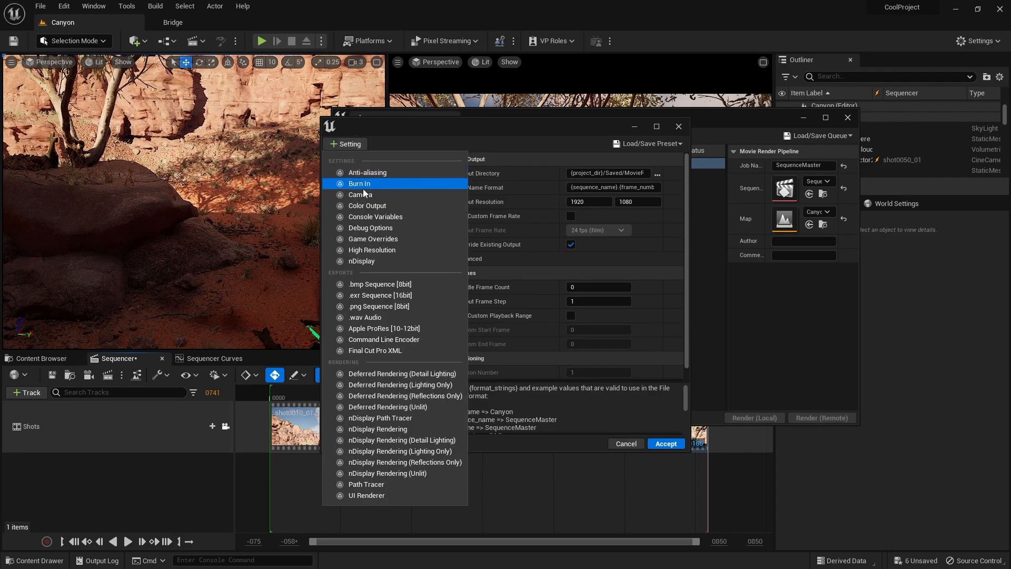
{"action": "left_click", "coordinate": [397, 307]}
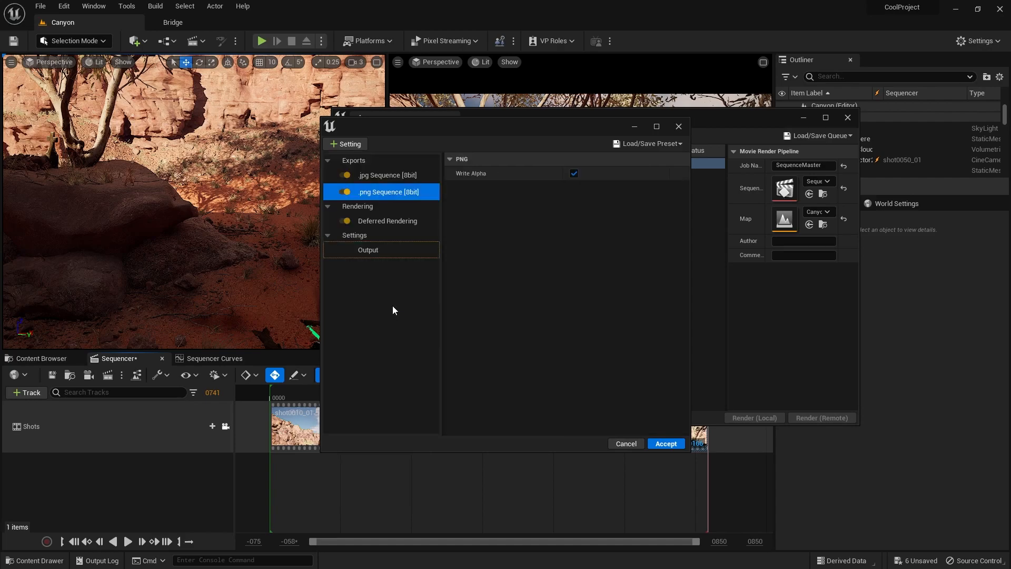
{"action": "left_click", "coordinate": [391, 193]}
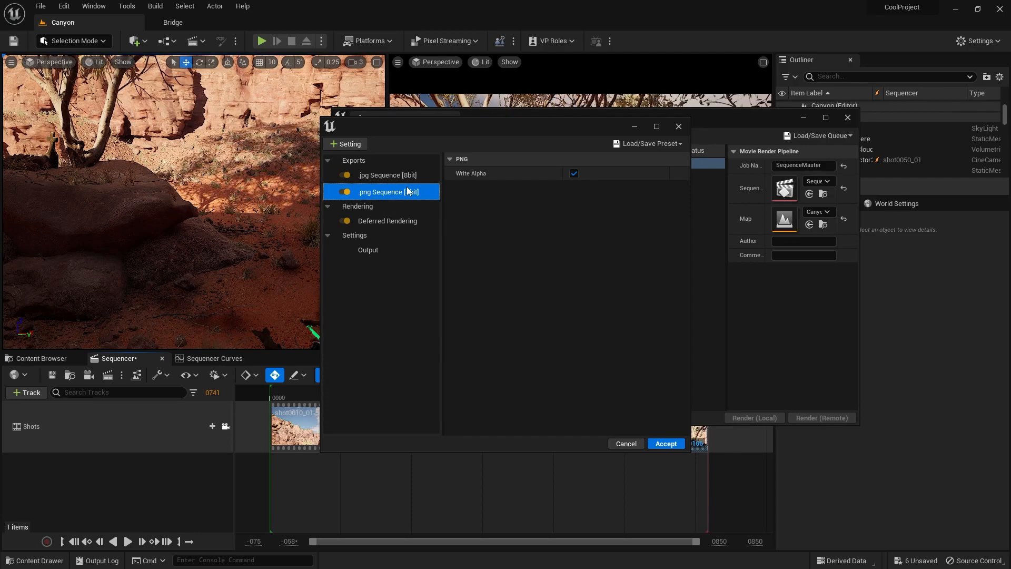
{"action": "left_click", "coordinate": [346, 175]}
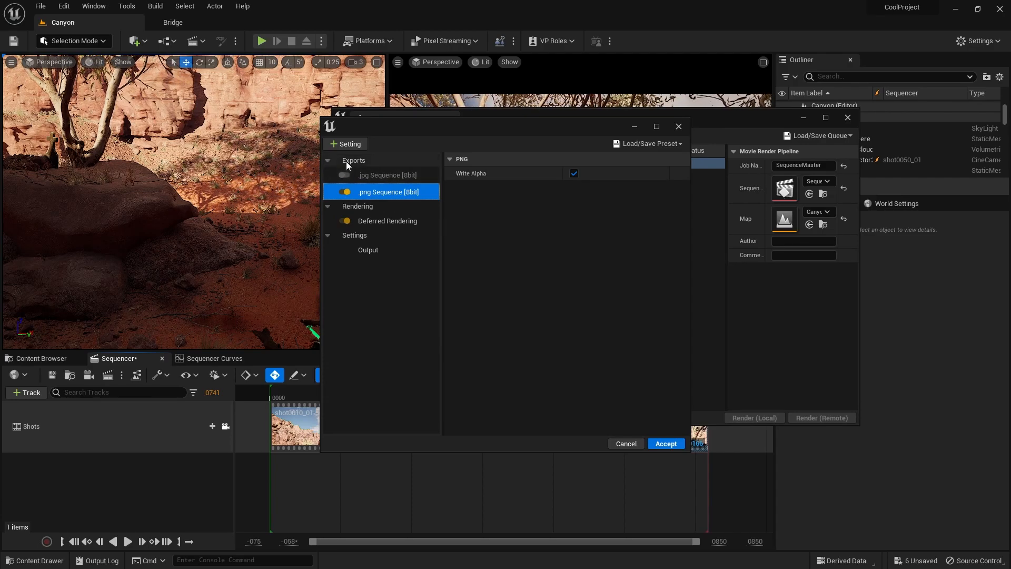
{"action": "left_click", "coordinate": [413, 181]}
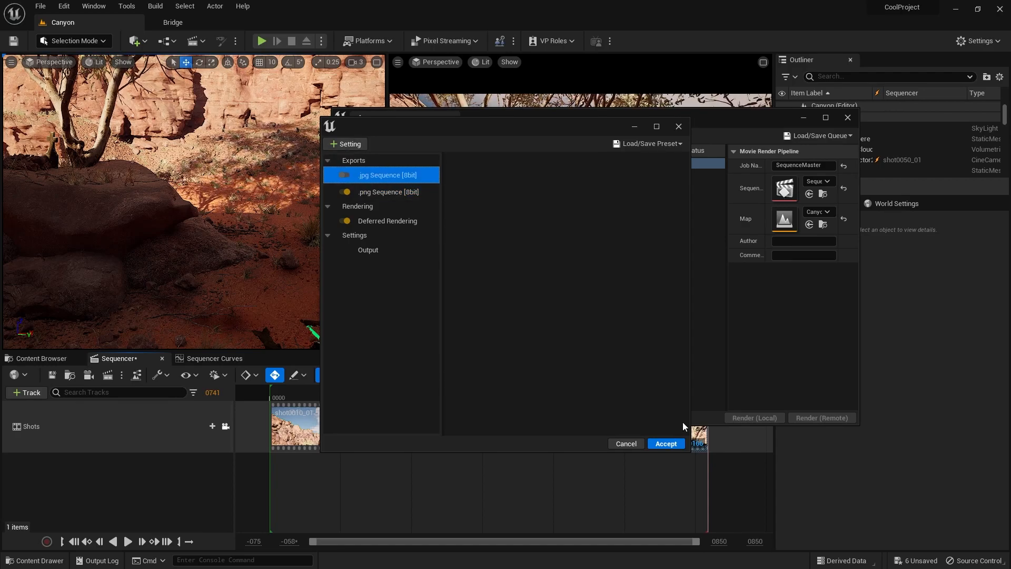
Step: Accept the render job's configuration and render SequenceMaster locally
{"action": "left_click", "coordinate": [673, 444]}
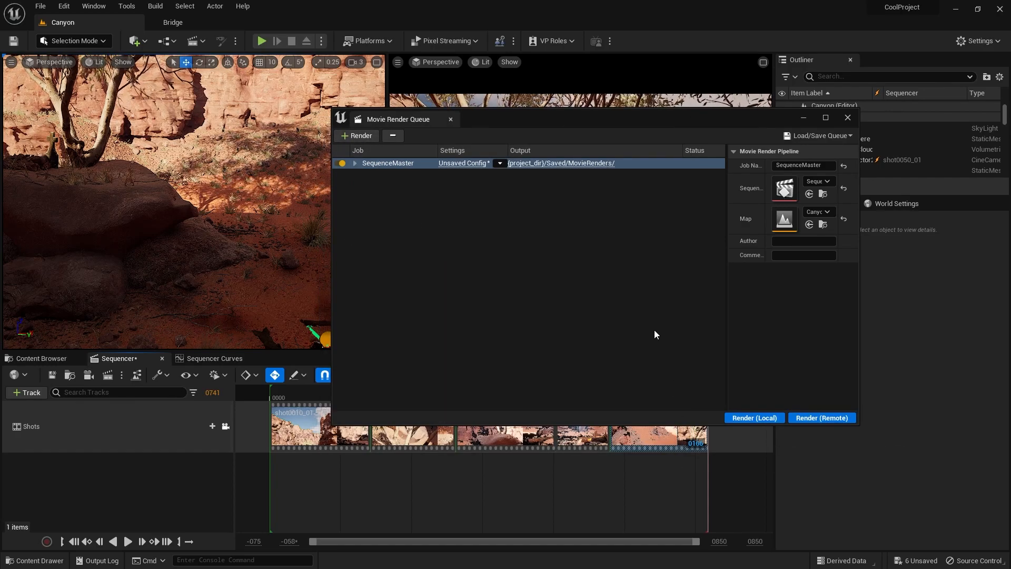
{"action": "left_click", "coordinate": [756, 419]}
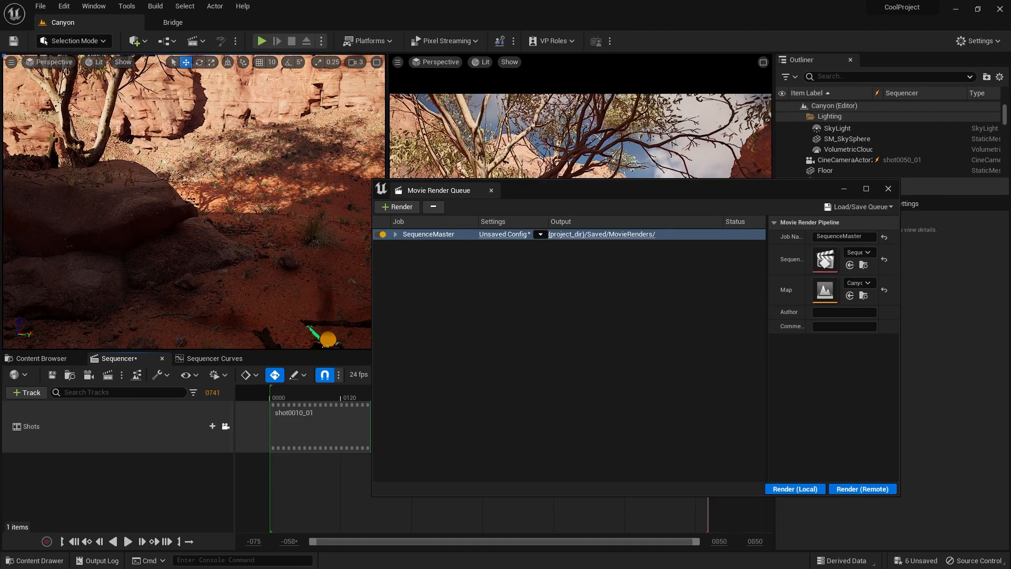
Step: Switch to File Explorer, open CoolProject's Saved/MovieRenders folder, and look through the rendered PNG frames from first to last
{"action": "left_click_drag", "start_coordinate": [1010, 269], "coordinate": [517, 105]}
{"action": "left_click", "coordinate": [396, 145]}
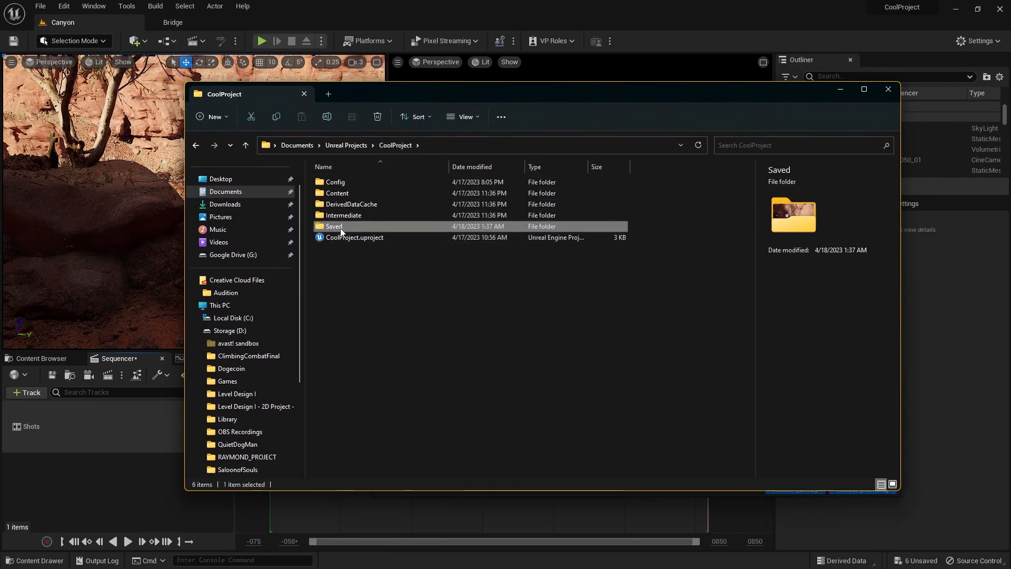
{"action": "double_click", "coordinate": [375, 232]}
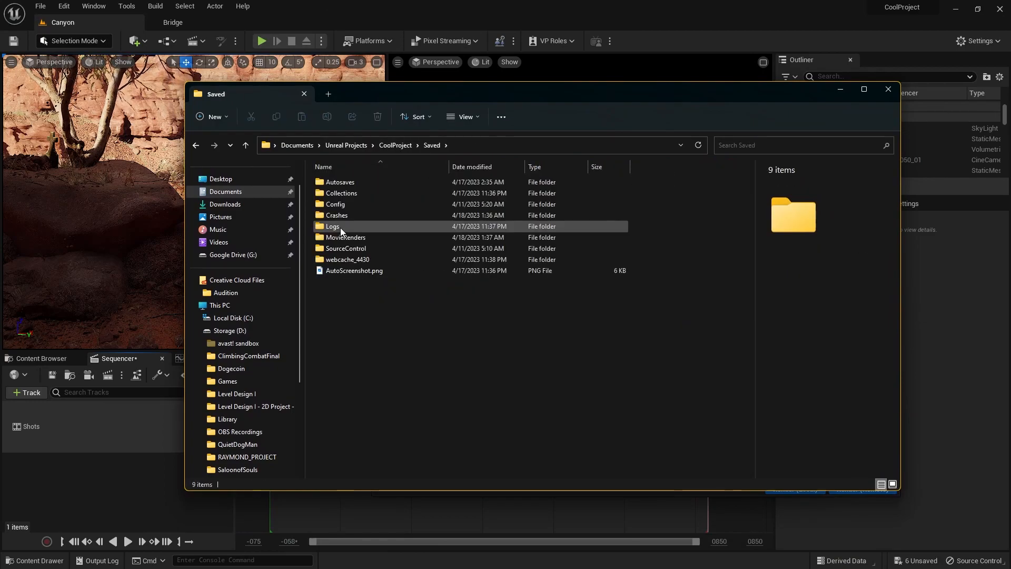
{"action": "double_click", "coordinate": [378, 237]}
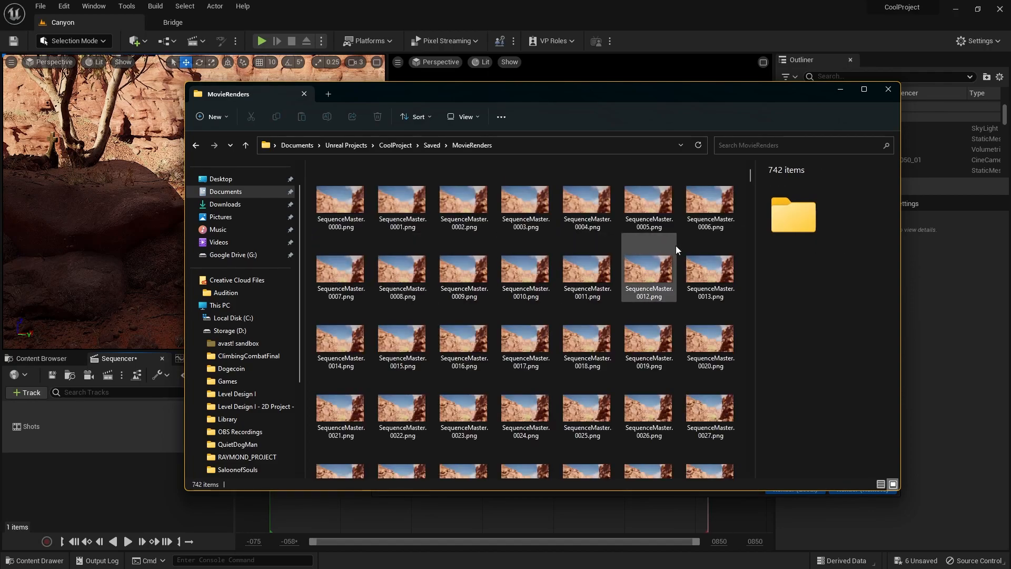
{"action": "left_click_drag", "start_coordinate": [751, 176], "coordinate": [751, 467]}
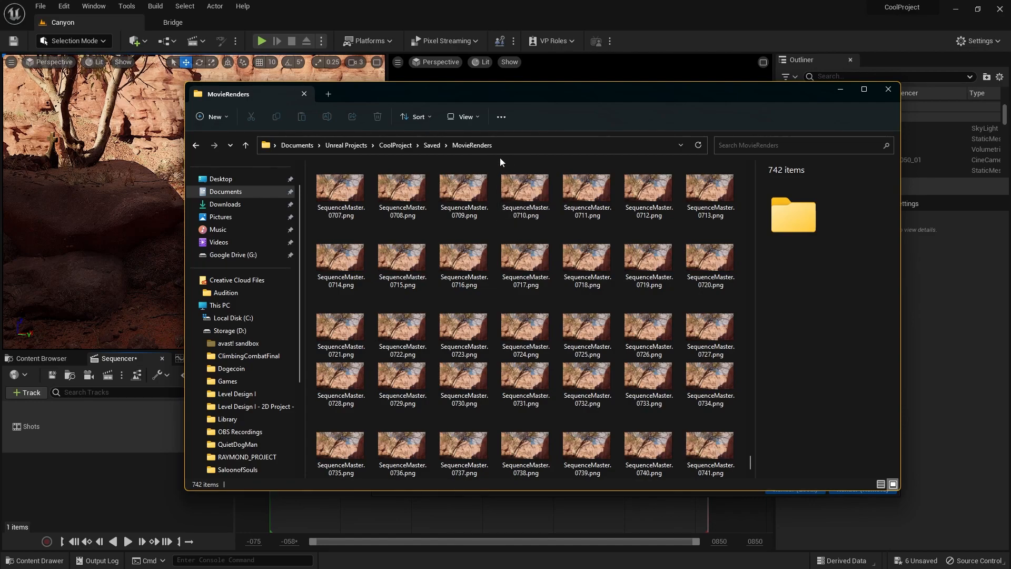
{"action": "left_click_drag", "start_coordinate": [480, 93], "coordinate": [567, 93]}
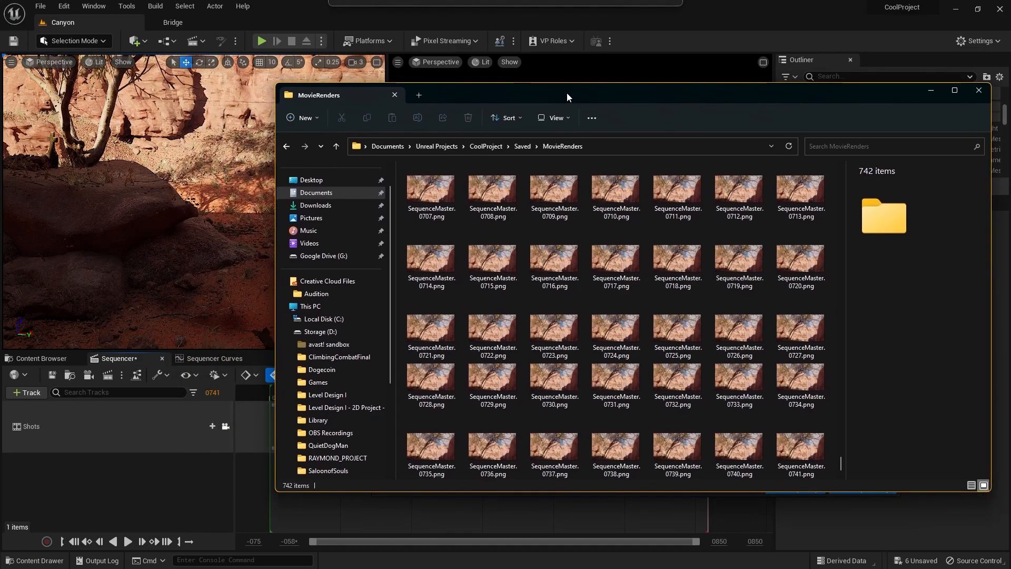